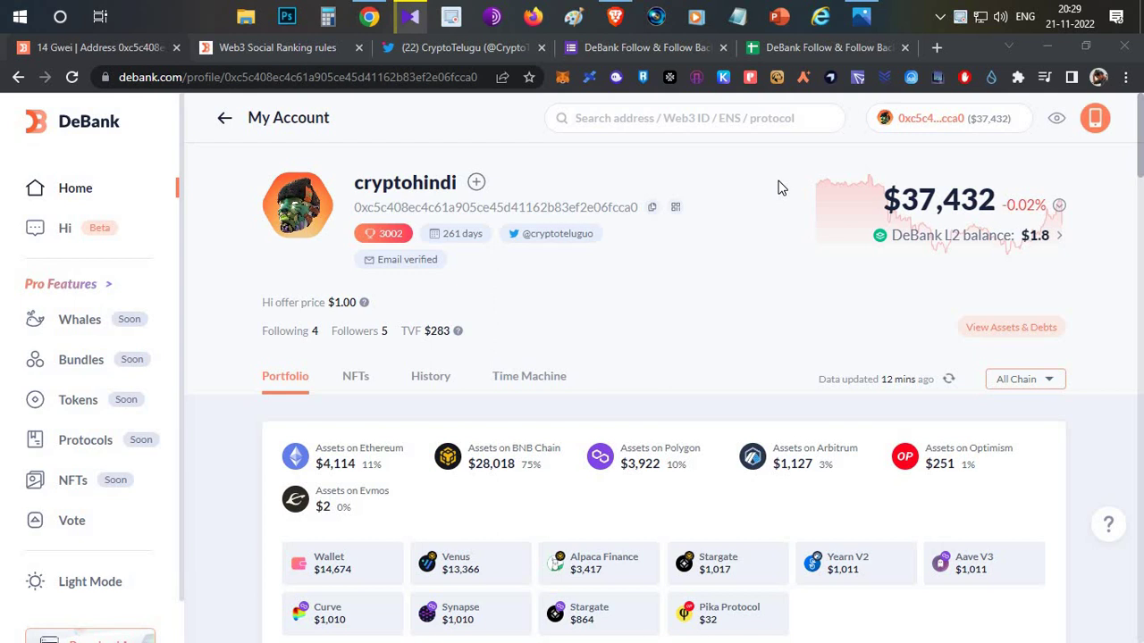
Highlight the account's Web3 ID at the head of the DeBank profile, then clear the selection.
{"action": "left_click_drag", "start_coordinate": [356, 185], "coordinate": [458, 185]}
{"action": "left_click", "coordinate": [664, 313]}
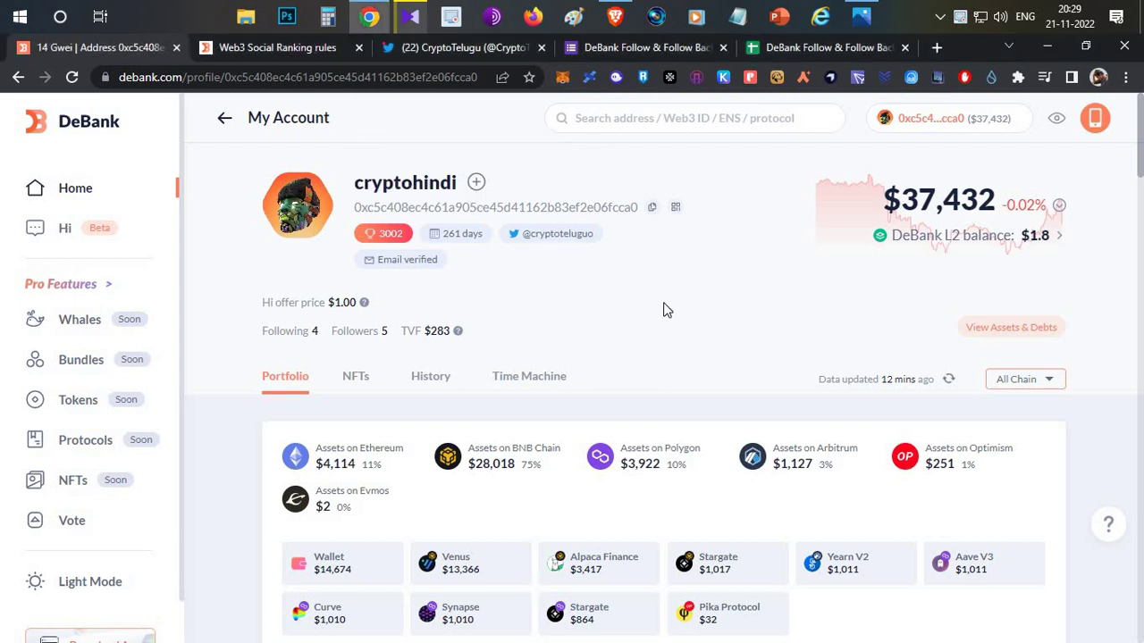
{"action": "double_click", "coordinate": [405, 183]}
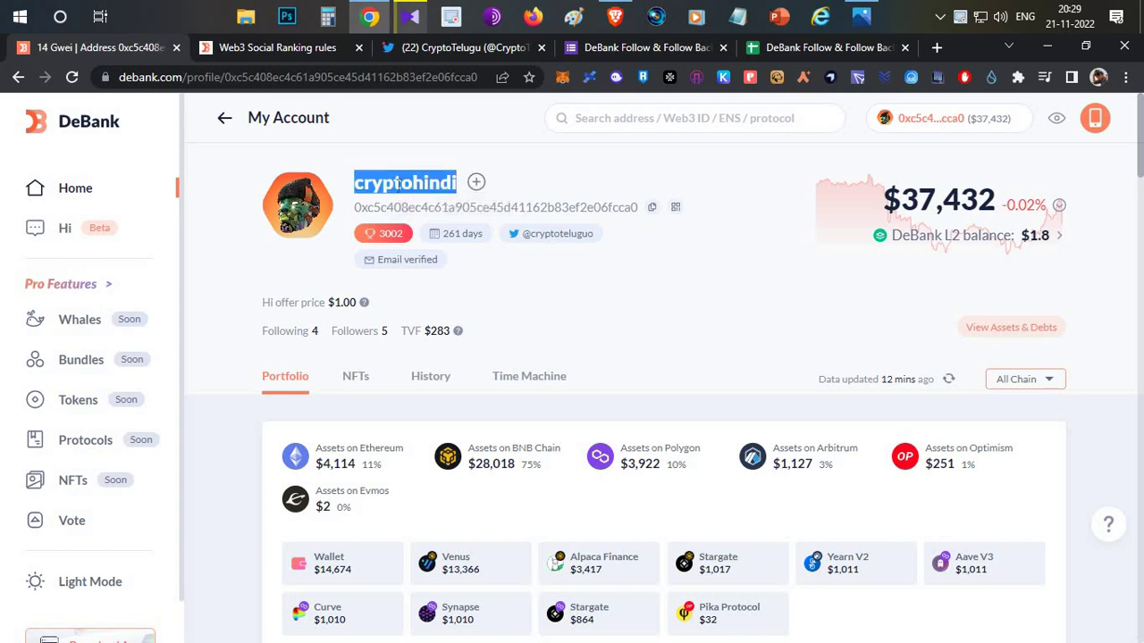
{"action": "left_click", "coordinate": [628, 296]}
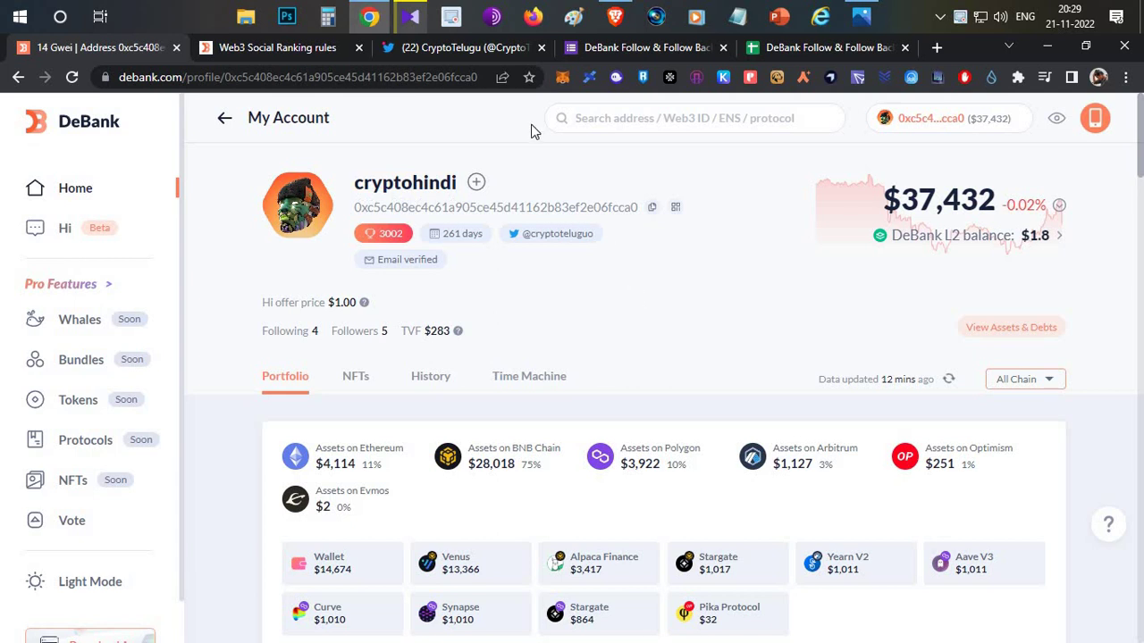
View both ranking screenshots attached to the CryptoTelugu tweet about DeBank, and return to the DeBank profile.
{"action": "left_click", "coordinate": [501, 52]}
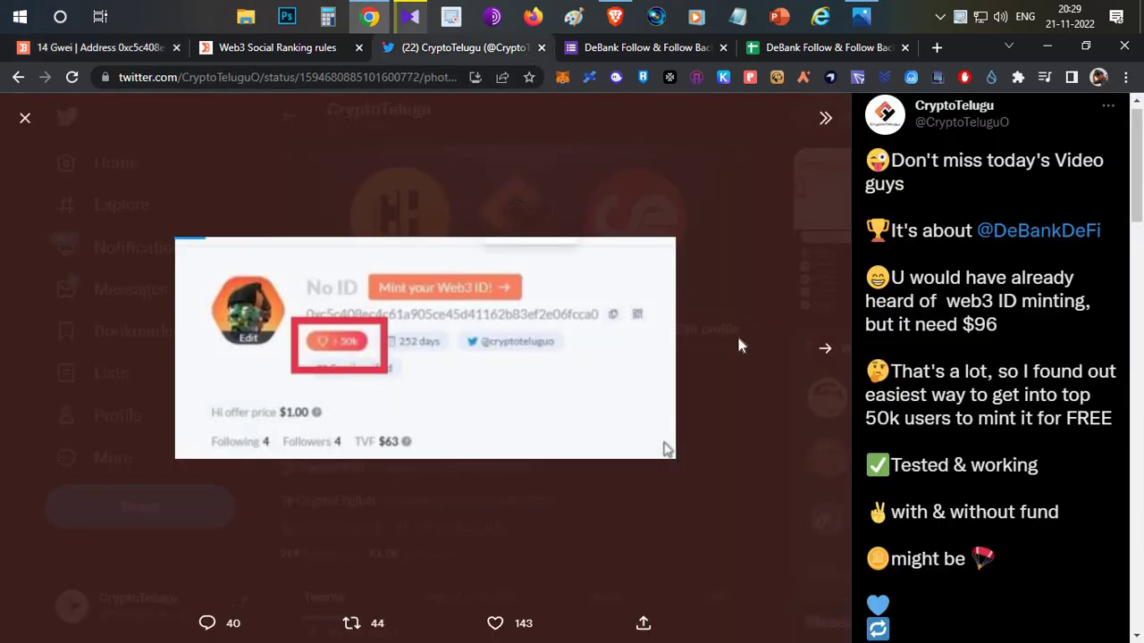
{"action": "left_click", "coordinate": [825, 349]}
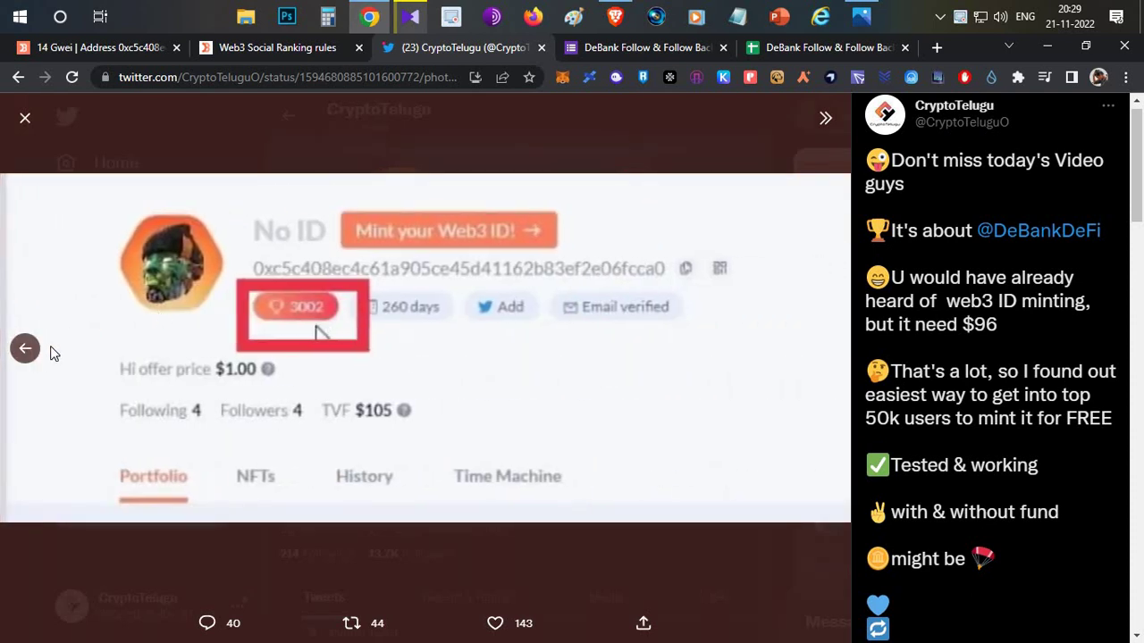
{"action": "left_click", "coordinate": [25, 348]}
{"action": "left_click", "coordinate": [102, 47]}
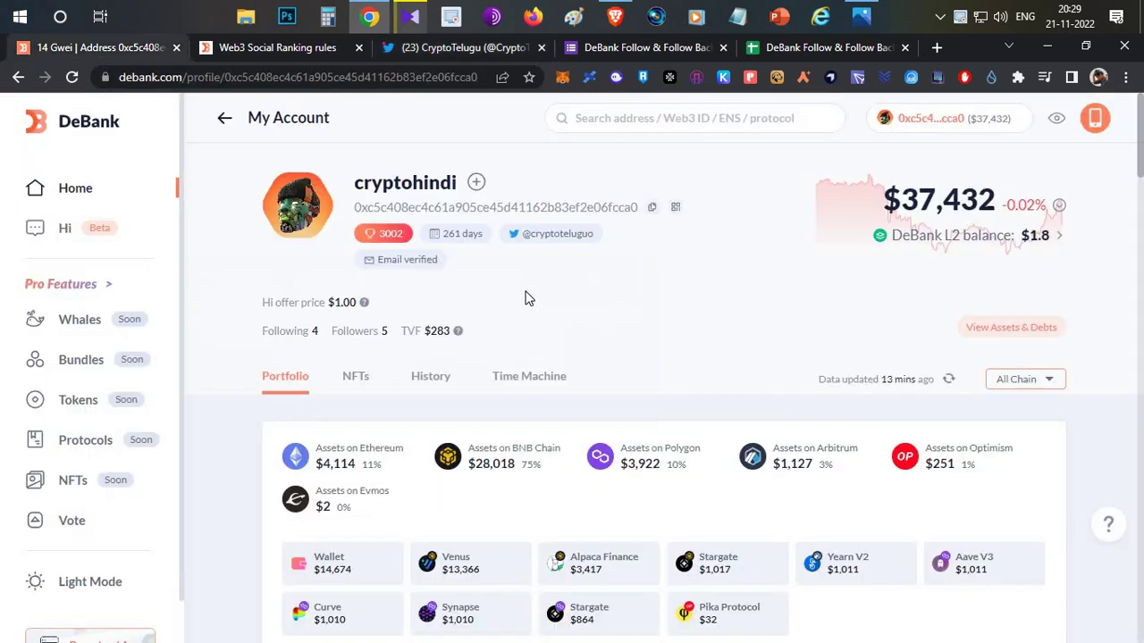
Switch to Brave to look over the CryptoTelugu YouTube channel's videos, and return to the DeBank profile in Chrome.
{"action": "left_click", "coordinate": [615, 16]}
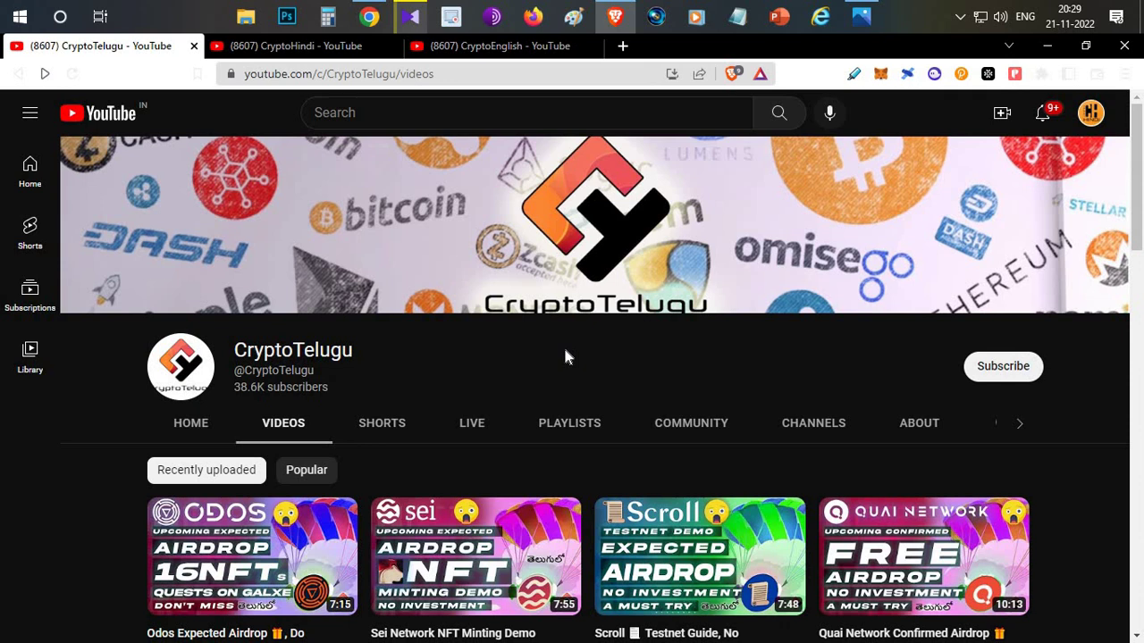
{"action": "scroll", "coordinate": [564, 356], "scroll_direction": "down", "scroll_amount": 3}
{"action": "scroll", "coordinate": [565, 356], "scroll_direction": "up", "scroll_amount": 3}
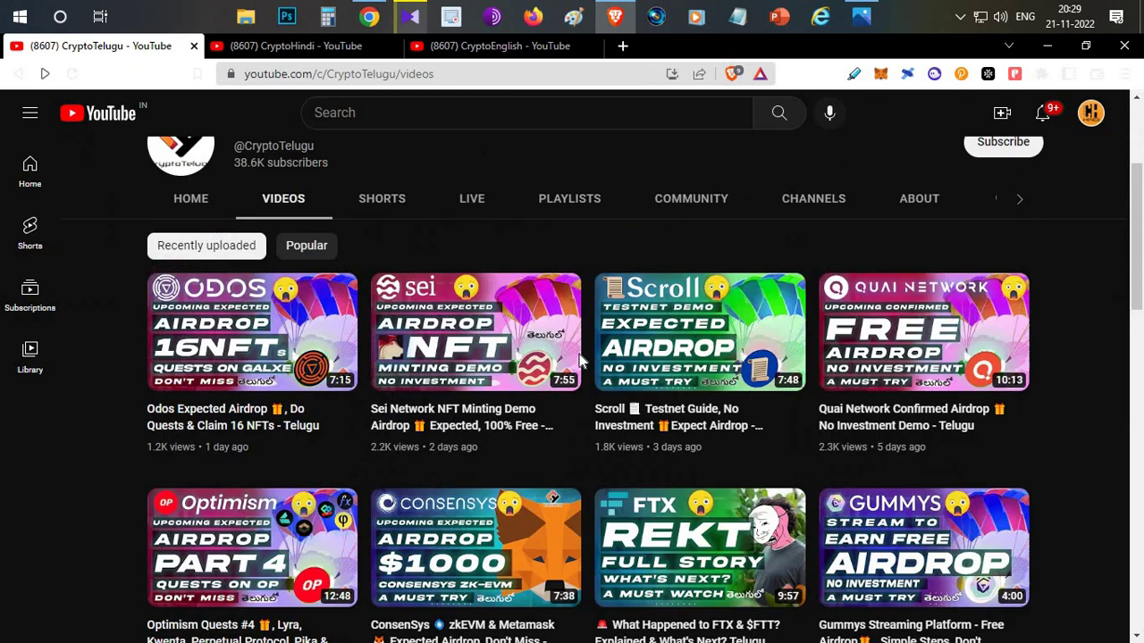
{"action": "left_click", "coordinate": [611, 16]}
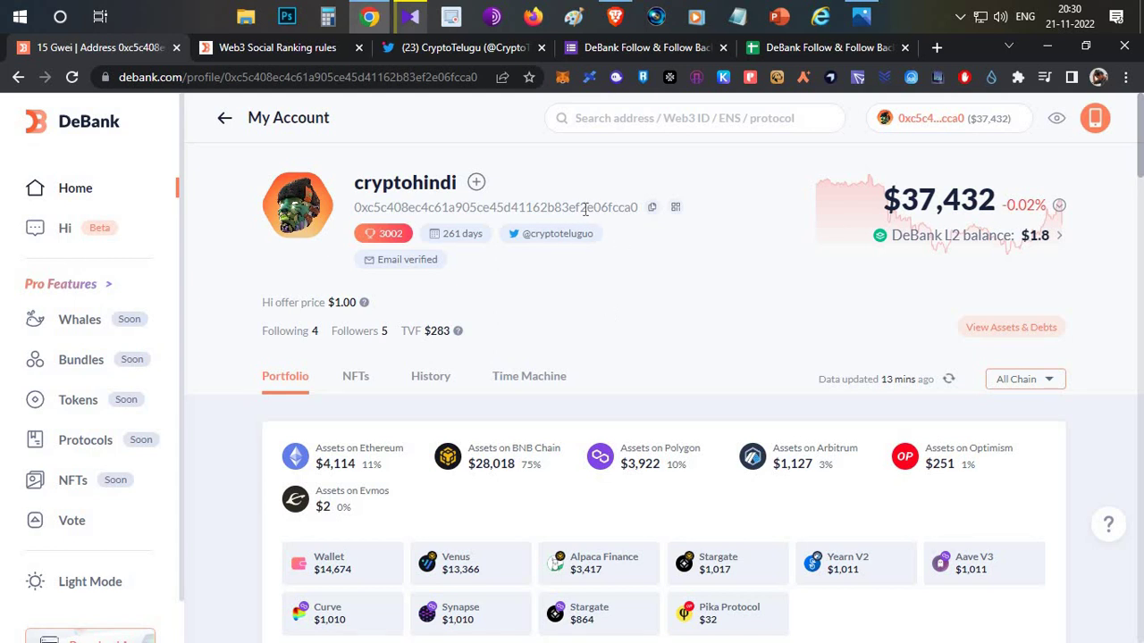
Look through the profile's portfolio, from the per-chain assets and wallet down to the protocol positions.
{"action": "scroll", "coordinate": [386, 308], "scroll_direction": "down", "scroll_amount": 2}
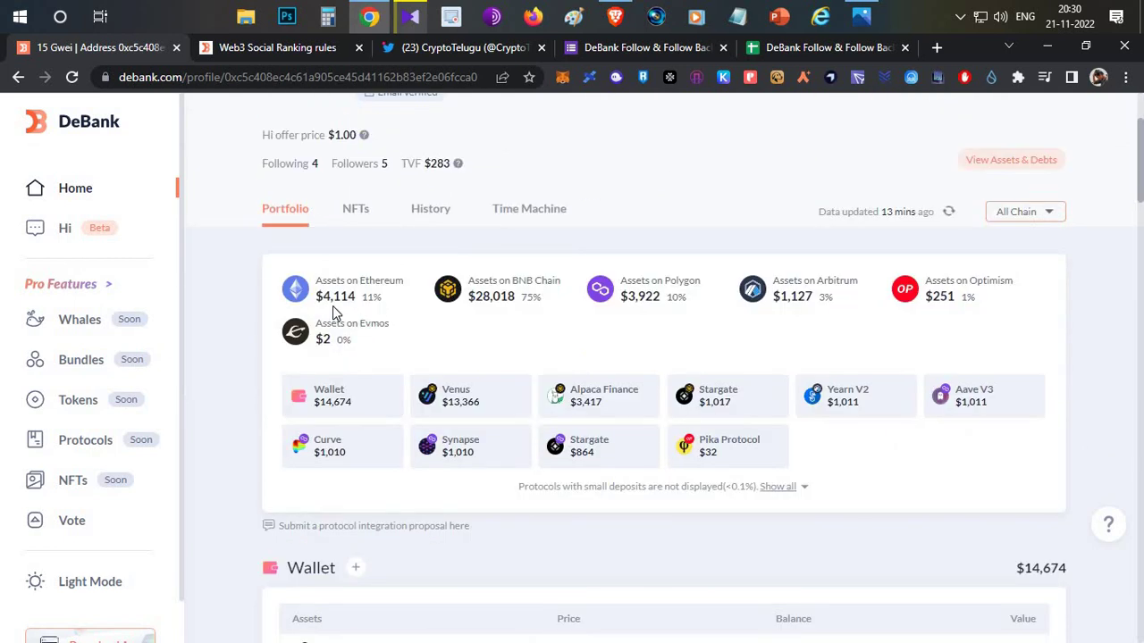
{"action": "scroll", "coordinate": [418, 326], "scroll_direction": "down", "scroll_amount": 1}
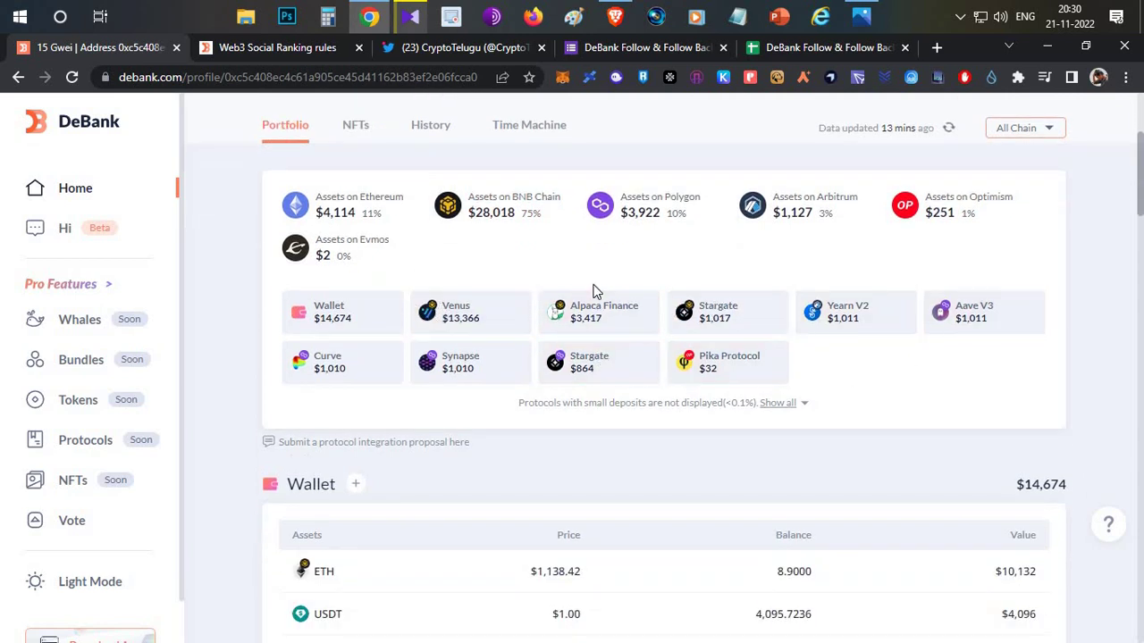
{"action": "scroll", "coordinate": [596, 291], "scroll_direction": "down", "scroll_amount": 20}
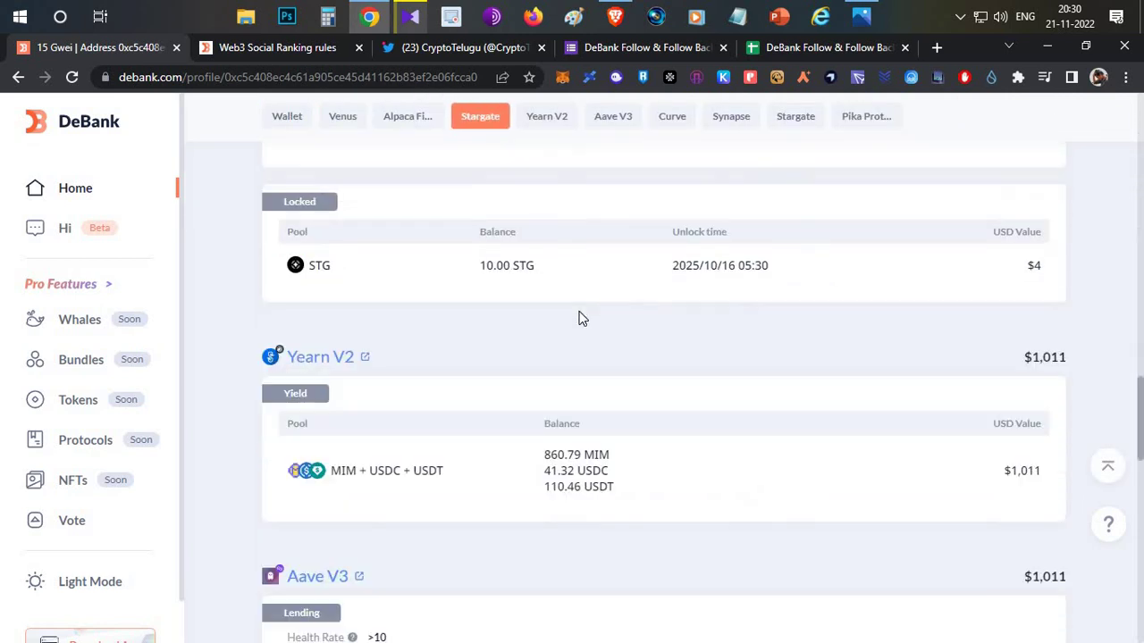
{"action": "scroll", "coordinate": [579, 313], "scroll_direction": "up", "scroll_amount": 20}
{"action": "scroll", "coordinate": [353, 139], "scroll_direction": "down", "scroll_amount": 2}
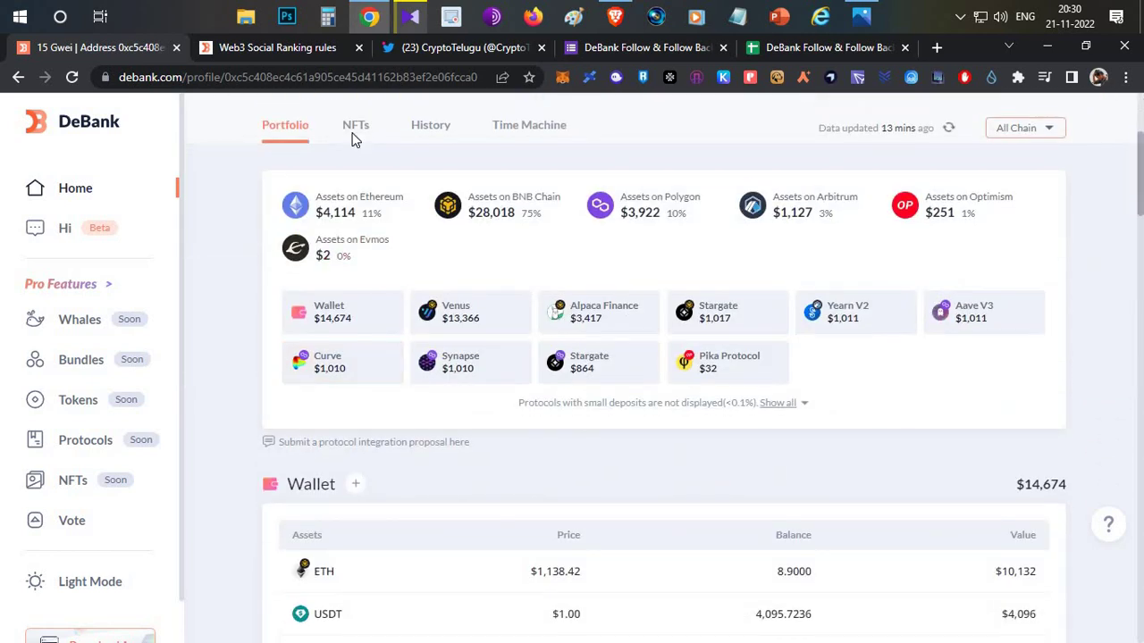
View the profile's NFT collection and return to its portfolio overview.
{"action": "left_click", "coordinate": [354, 126]}
{"action": "scroll", "coordinate": [411, 250], "scroll_direction": "down", "scroll_amount": 2}
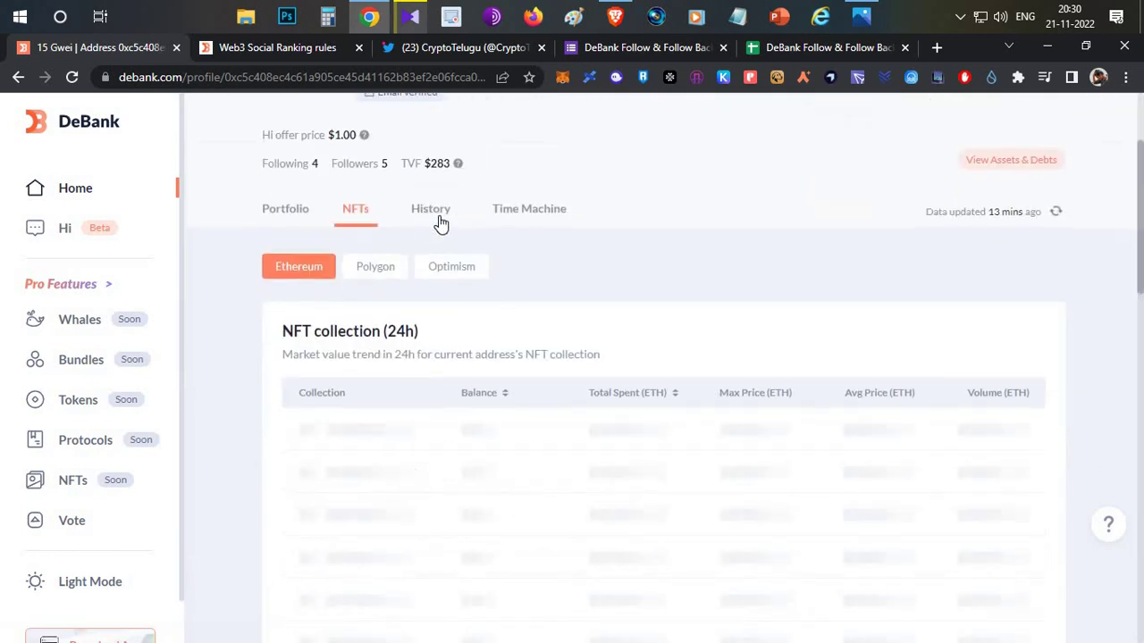
{"action": "left_click", "coordinate": [286, 209]}
{"action": "scroll", "coordinate": [612, 326], "scroll_direction": "up", "scroll_amount": 2}
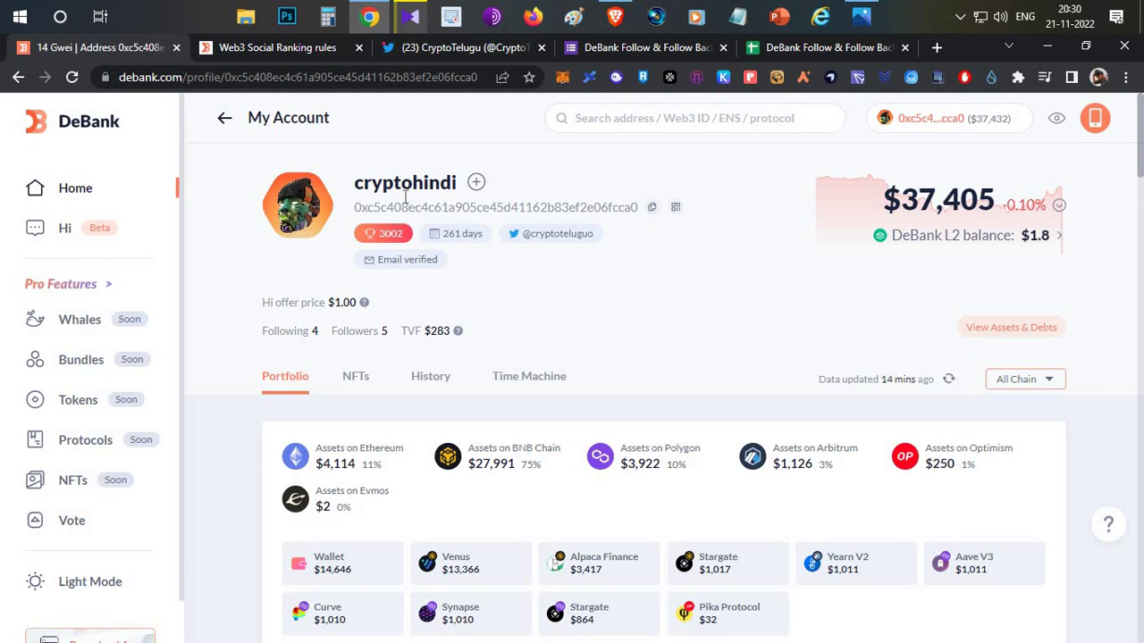
Open the Web3 ID minting settings from the Web3 Social Ranking, highlight the free mint rule for the top 50,000 users, and return to the profile.
{"action": "left_click_drag", "start_coordinate": [355, 183], "coordinate": [653, 274]}
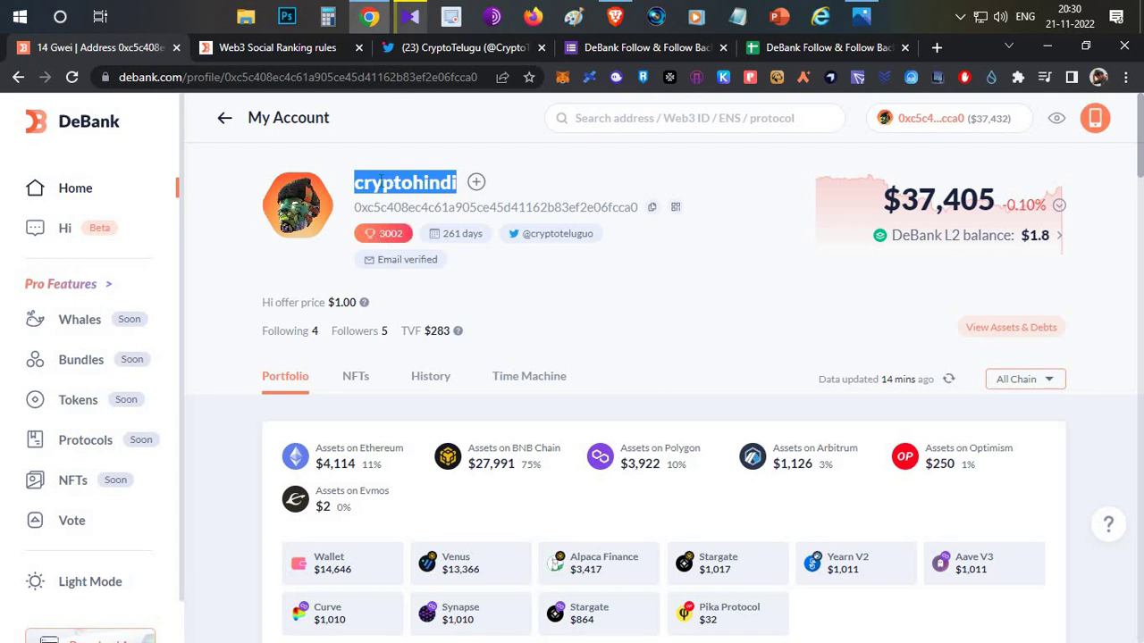
{"action": "left_click", "coordinate": [384, 238]}
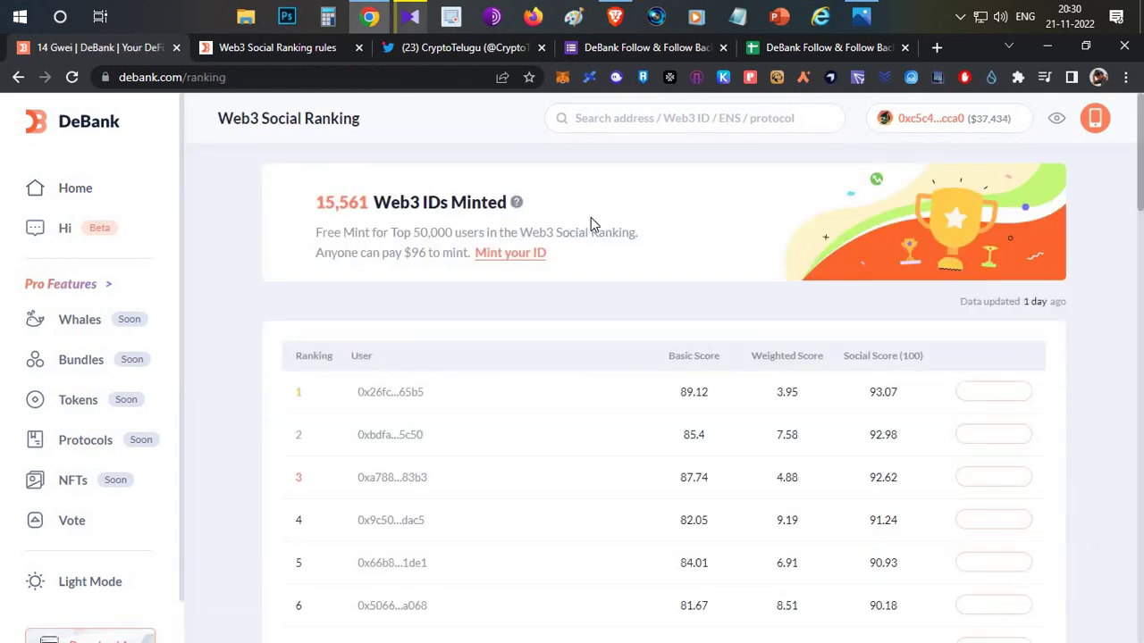
{"action": "left_click", "coordinate": [516, 254]}
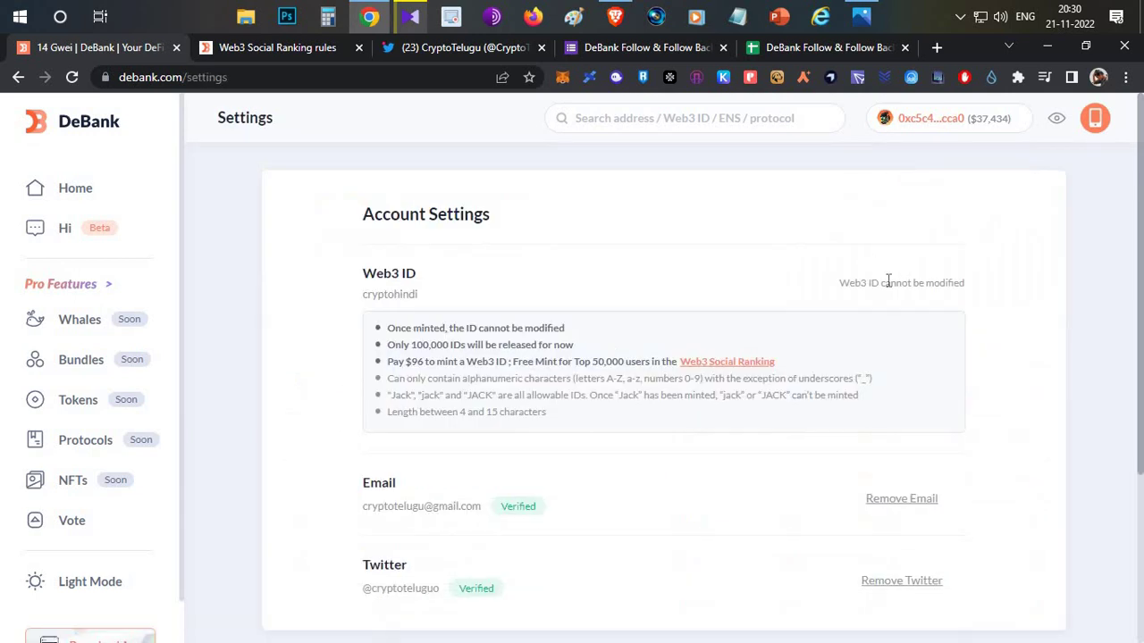
{"action": "left_click_drag", "start_coordinate": [938, 295], "coordinate": [786, 285]}
{"action": "left_click", "coordinate": [786, 285]}
{"action": "left_click_drag", "start_coordinate": [513, 362], "coordinate": [663, 364]}
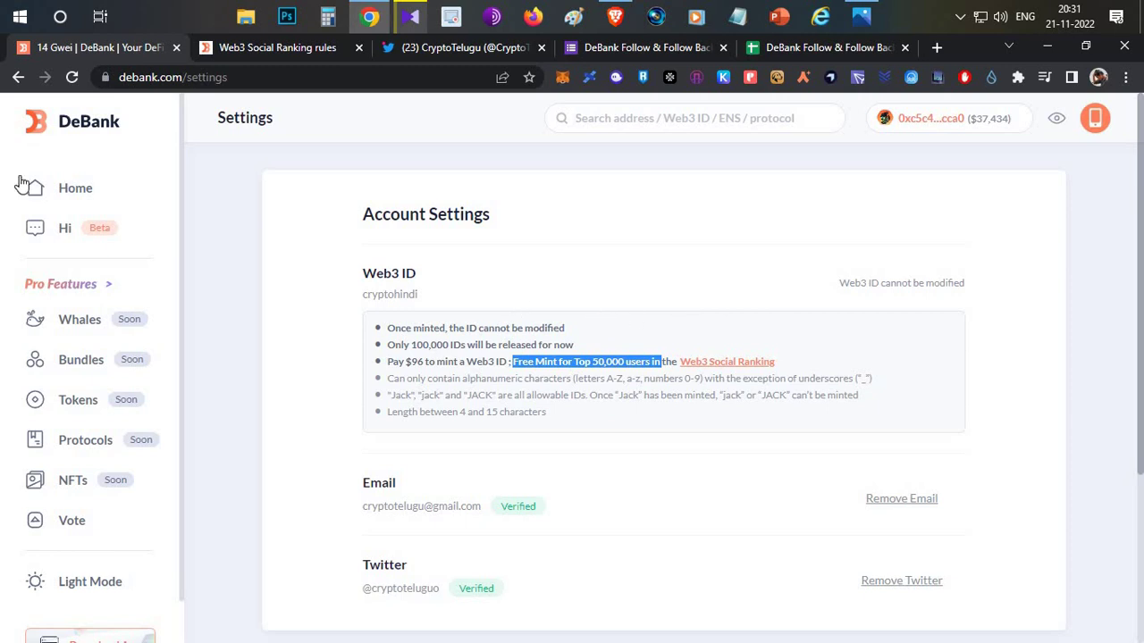
{"action": "left_click", "coordinate": [86, 205]}
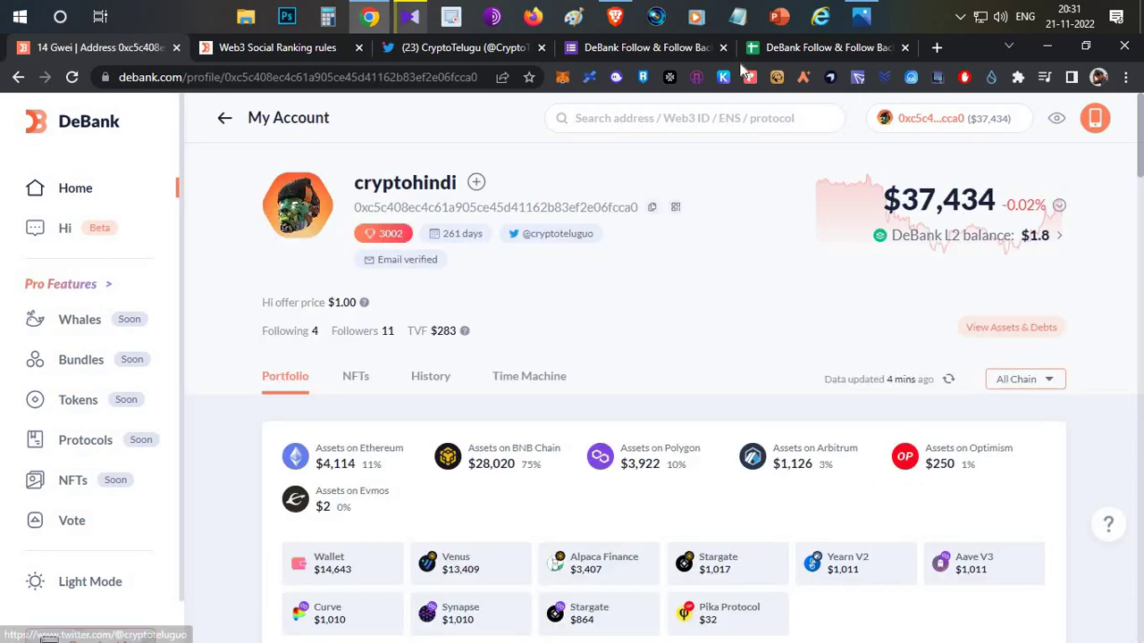
Read the Web3 Social Ranking rules document down to the score formula and highlight "Social Score" in it.
{"action": "left_click", "coordinate": [312, 50]}
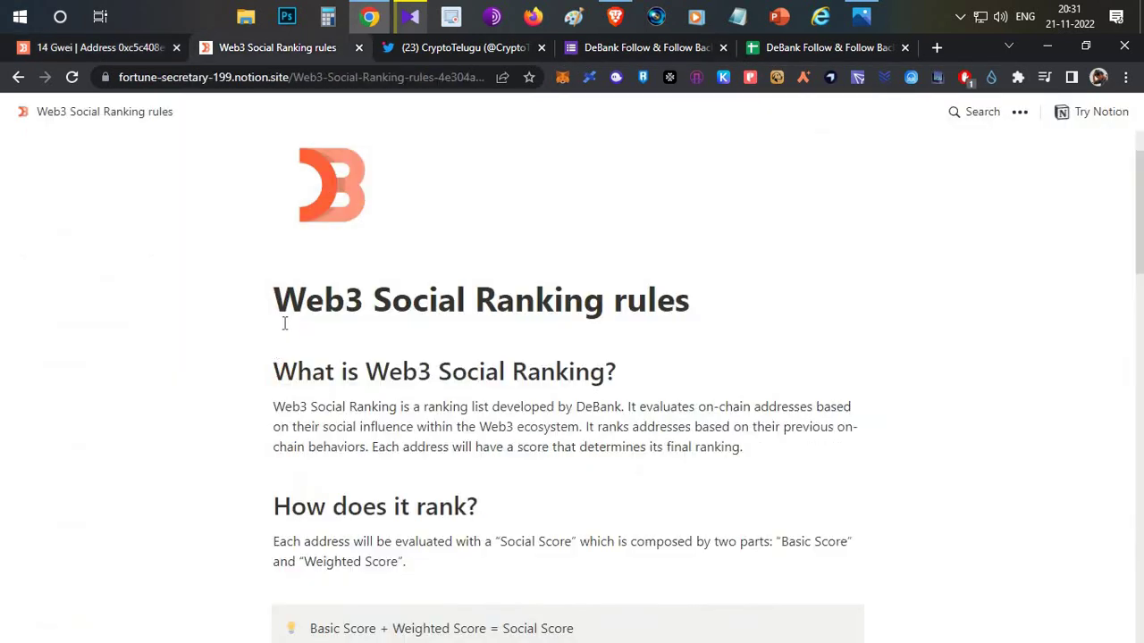
{"action": "triple_click", "coordinate": [401, 313]}
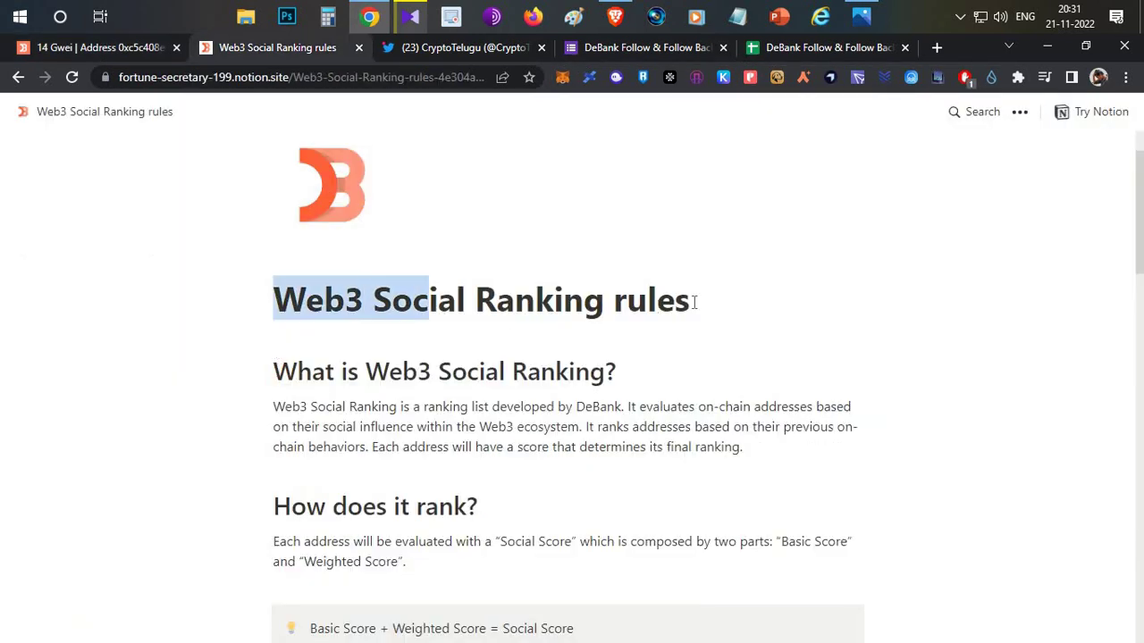
{"action": "left_click", "coordinate": [494, 307]}
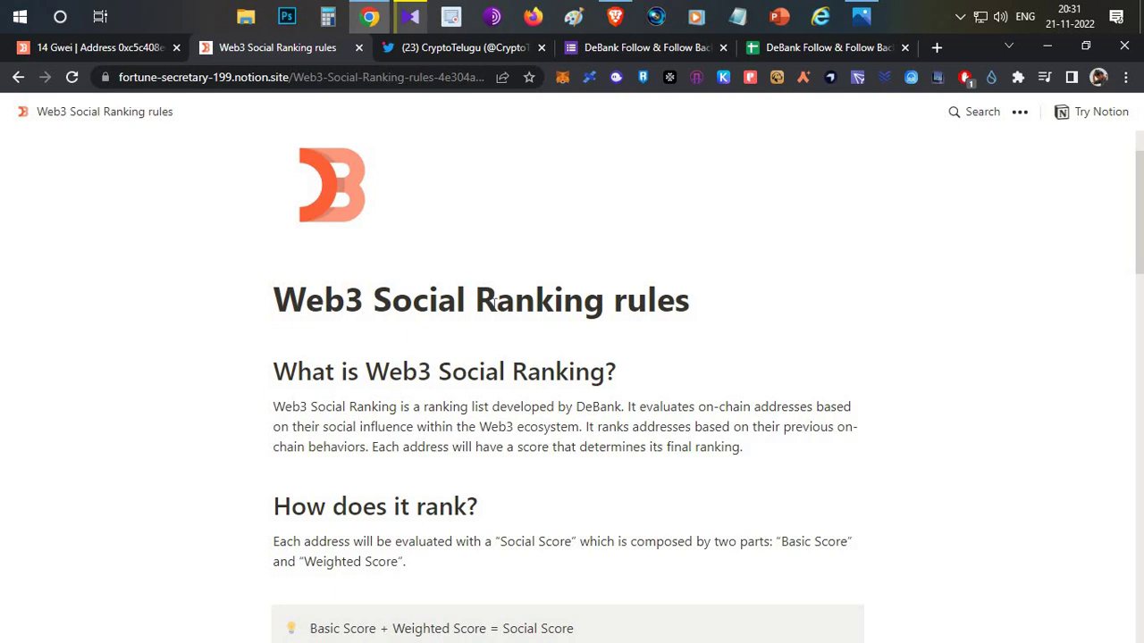
{"action": "scroll", "coordinate": [495, 306], "scroll_direction": "down", "scroll_amount": 2}
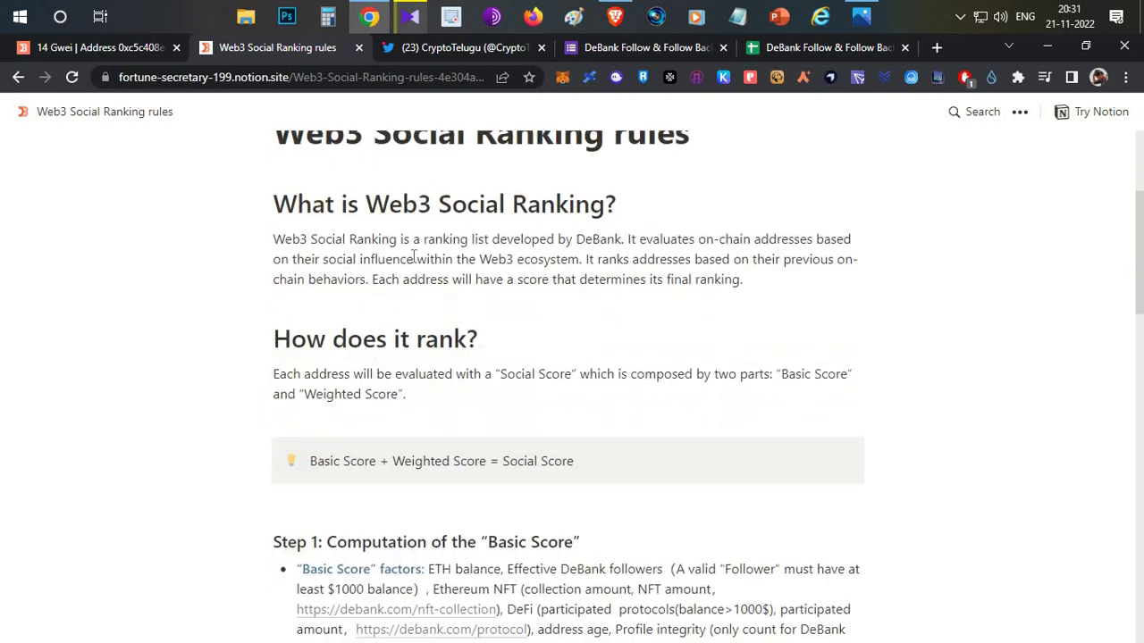
{"action": "left_click_drag", "start_coordinate": [556, 205], "coordinate": [503, 211]}
{"action": "scroll", "coordinate": [265, 277], "scroll_direction": "down", "scroll_amount": 3}
{"action": "left_click", "coordinate": [589, 216]}
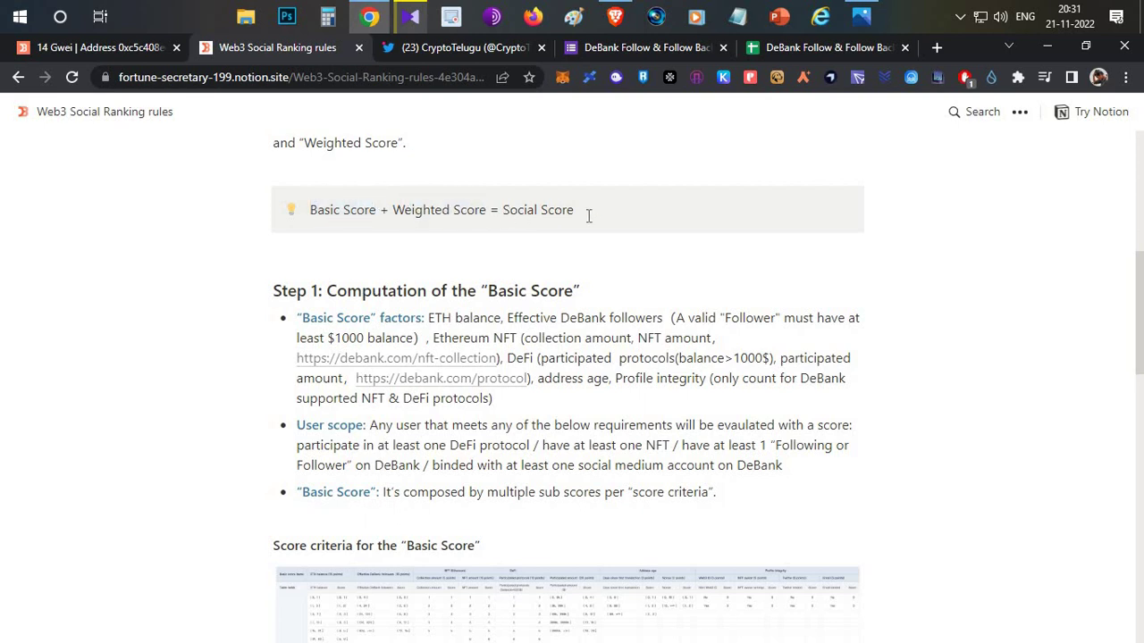
{"action": "left_click_drag", "start_coordinate": [589, 217], "coordinate": [575, 258]}
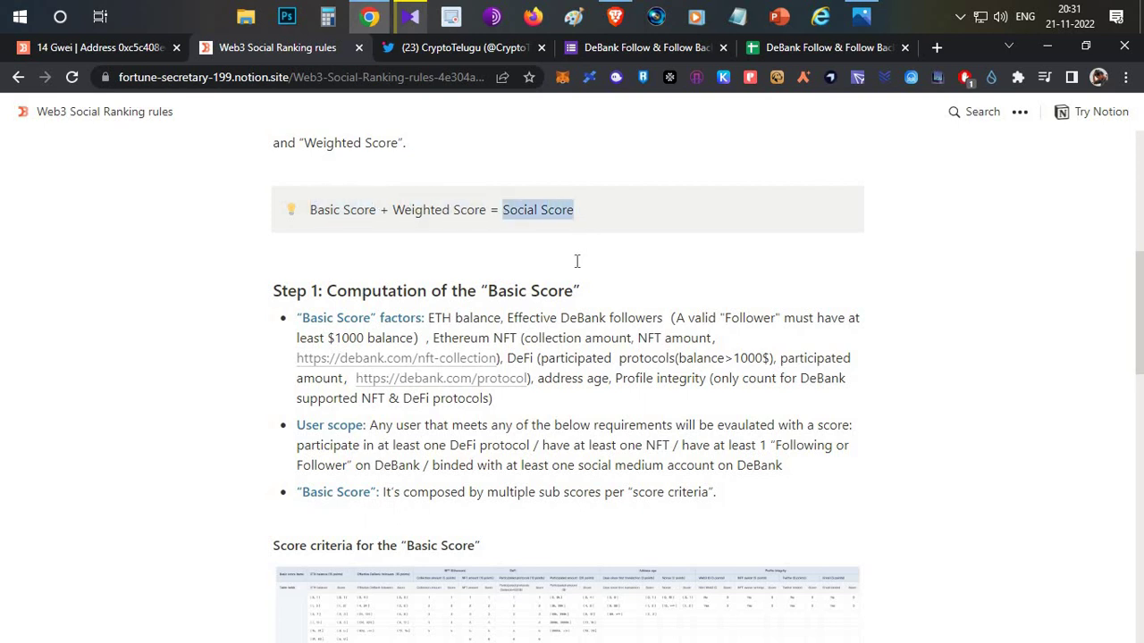
Look over the users' basic, weighted and social scores in DeBank's Web3 Social Ranking, and return to the profile.
{"action": "left_click", "coordinate": [119, 57]}
{"action": "left_click", "coordinate": [379, 231]}
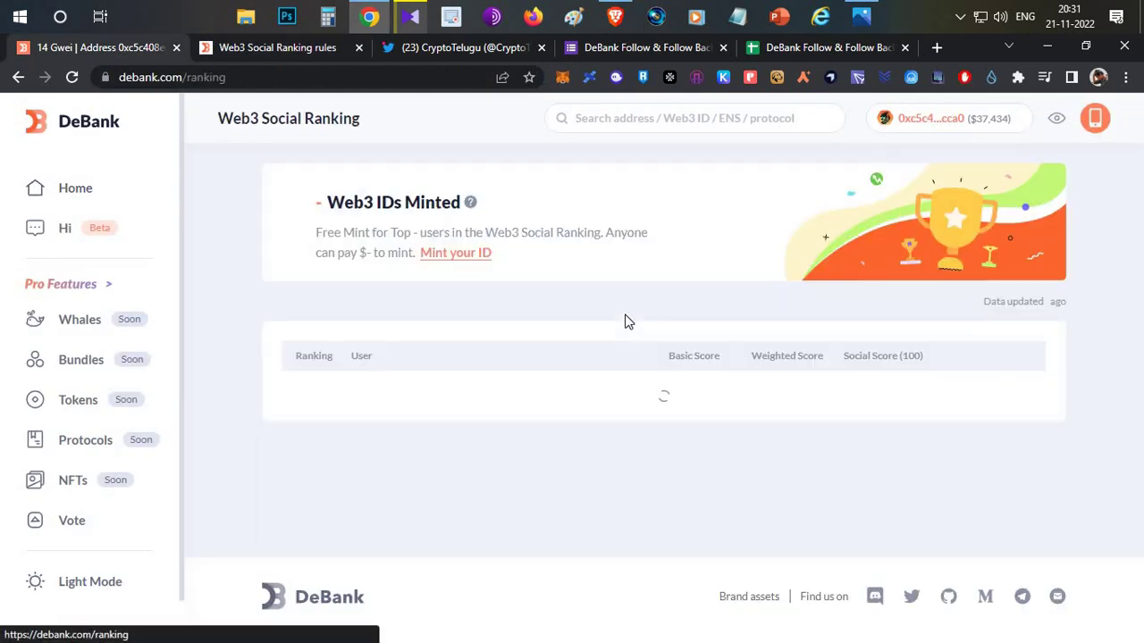
{"action": "scroll", "coordinate": [620, 313], "scroll_direction": "down", "scroll_amount": 1}
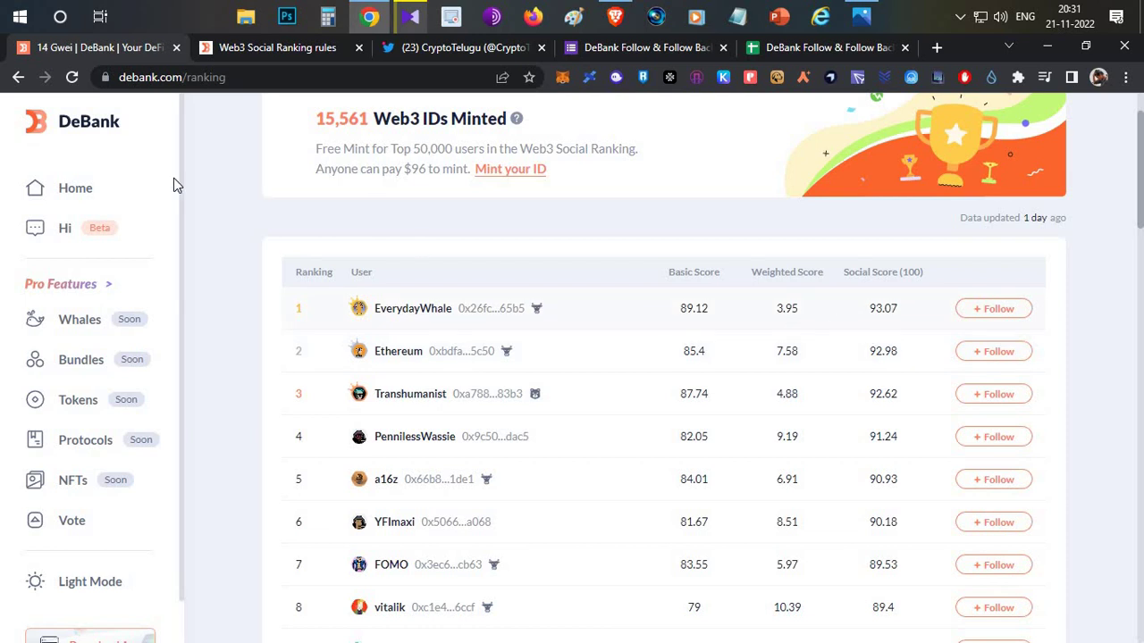
{"action": "left_click", "coordinate": [84, 187]}
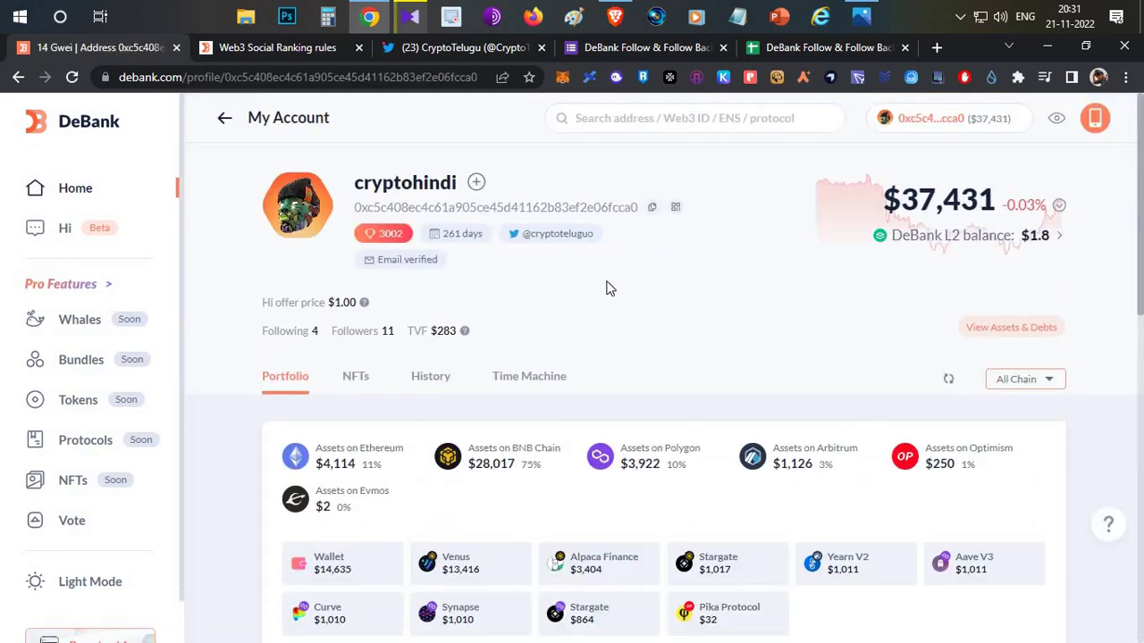
Review the "Basic Score" factors in the ranking rules and view the score criteria table enlarged.
{"action": "left_click", "coordinate": [284, 50]}
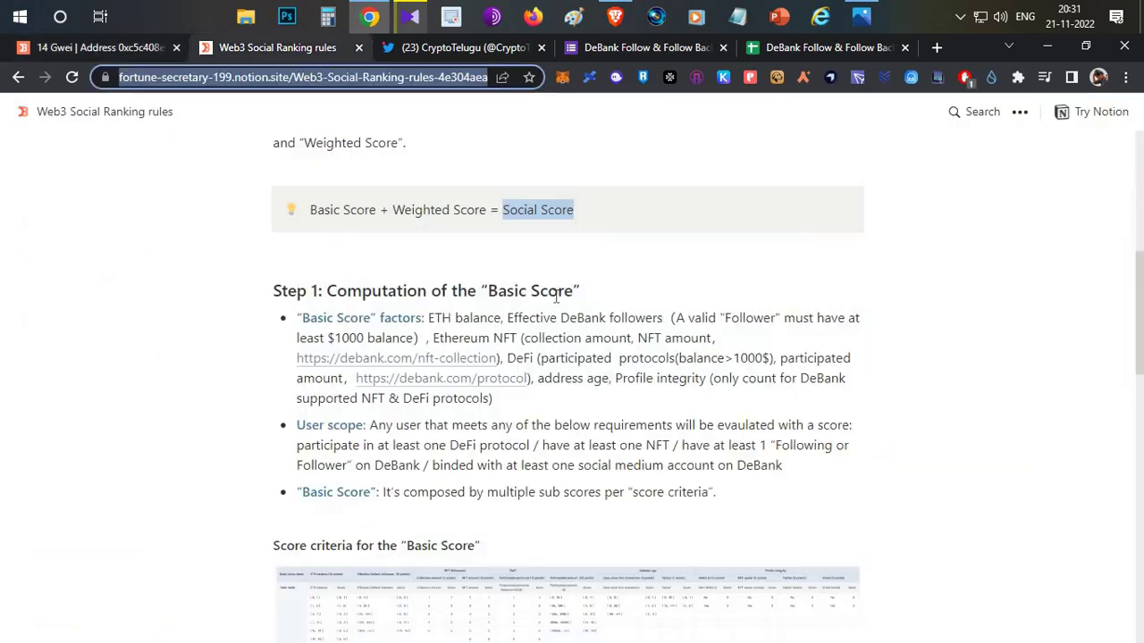
{"action": "scroll", "coordinate": [477, 331], "scroll_direction": "down", "scroll_amount": 4}
{"action": "scroll", "coordinate": [476, 331], "scroll_direction": "up", "scroll_amount": 4}
{"action": "scroll", "coordinate": [476, 330], "scroll_direction": "down", "scroll_amount": 2}
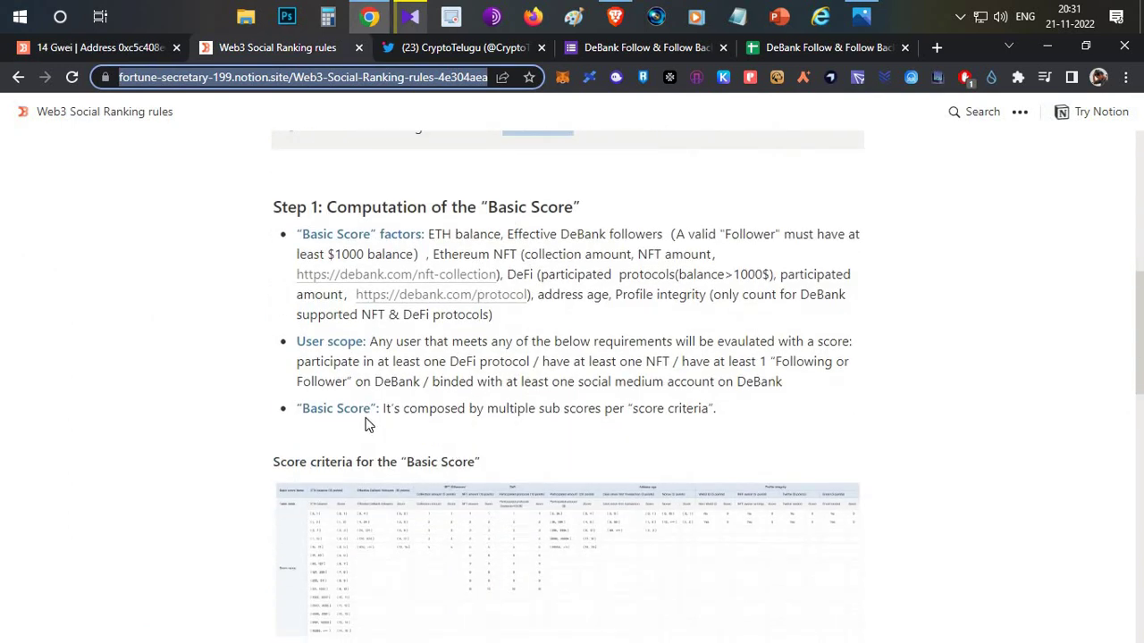
{"action": "left_click", "coordinate": [728, 402]}
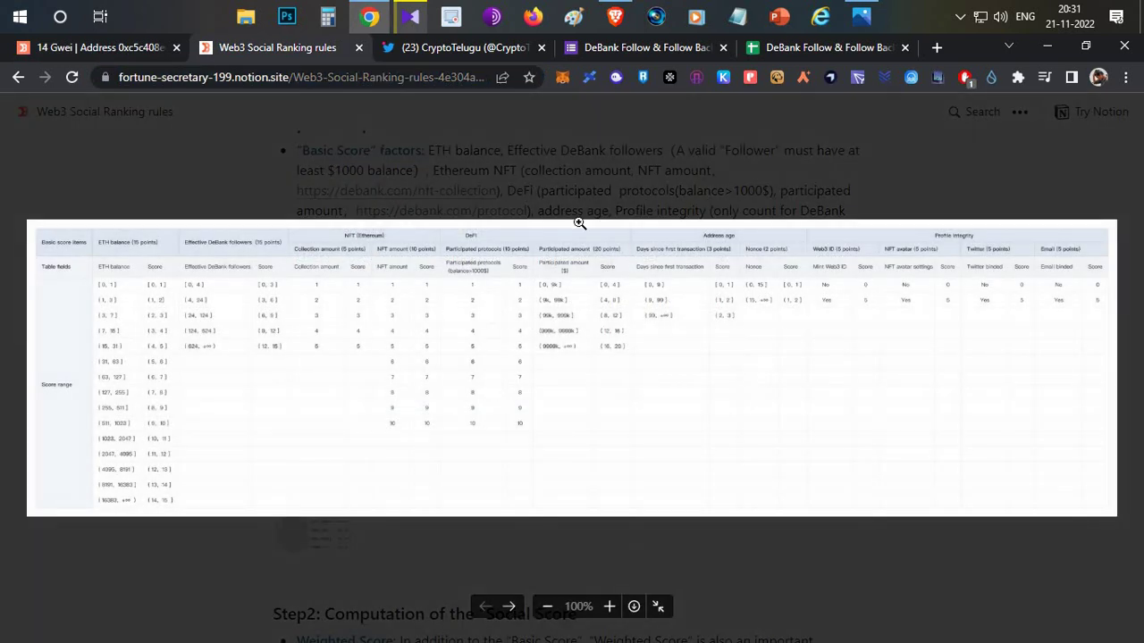
{"action": "left_click", "coordinate": [610, 186]}
Switch to the Photos app to examine the score criteria in d.png, and return to the DeBank profile in Chrome.
{"action": "left_click", "coordinate": [860, 16]}
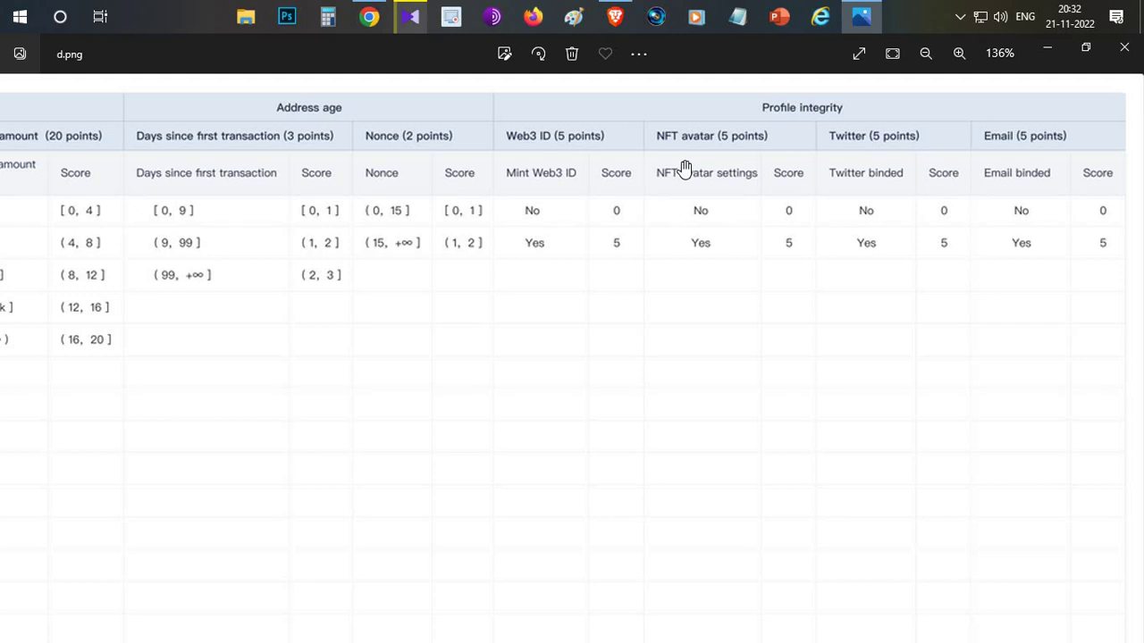
{"action": "left_click", "coordinate": [369, 16]}
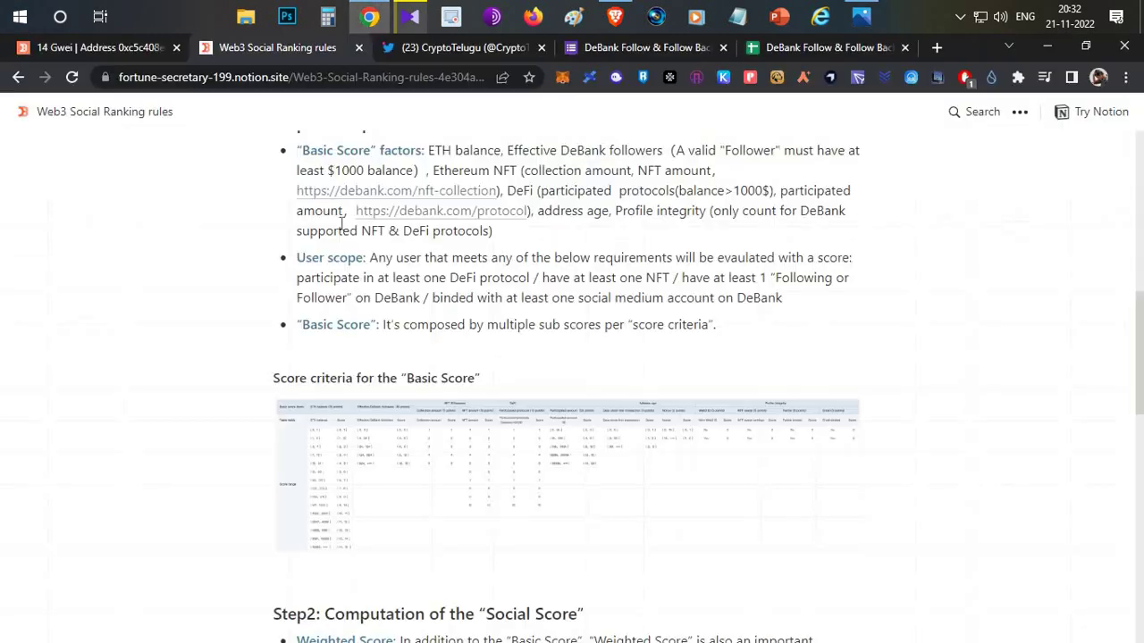
{"action": "left_click", "coordinate": [94, 51]}
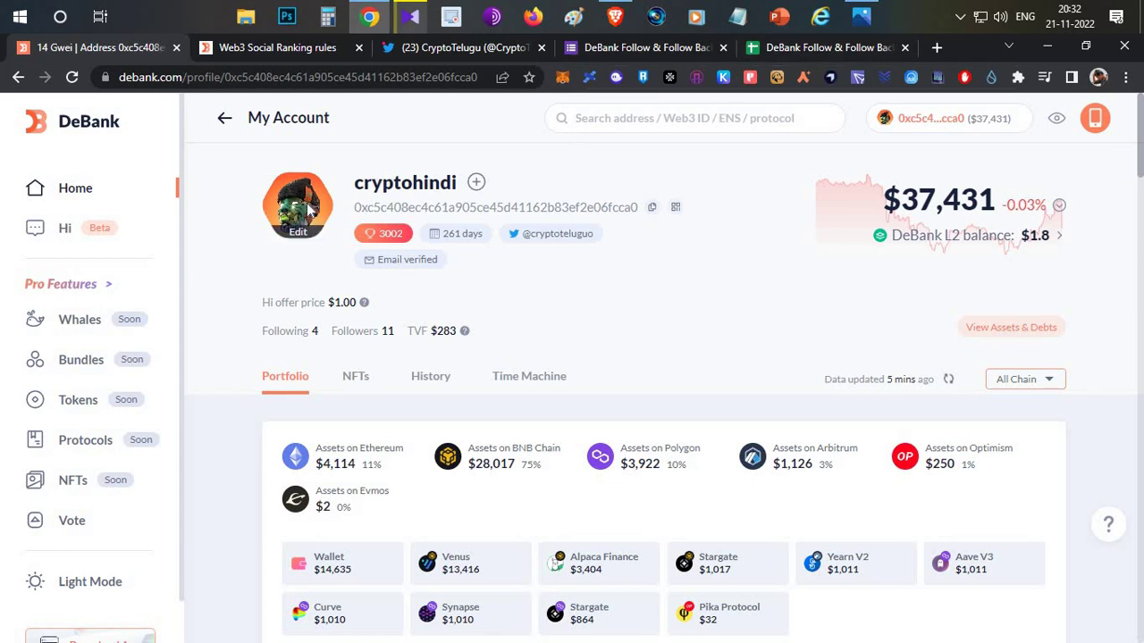
Switch to the Photos app to examine the profile integrity criteria in d.png, and return to the DeBank profile in Chrome.
{"action": "left_click", "coordinate": [860, 16]}
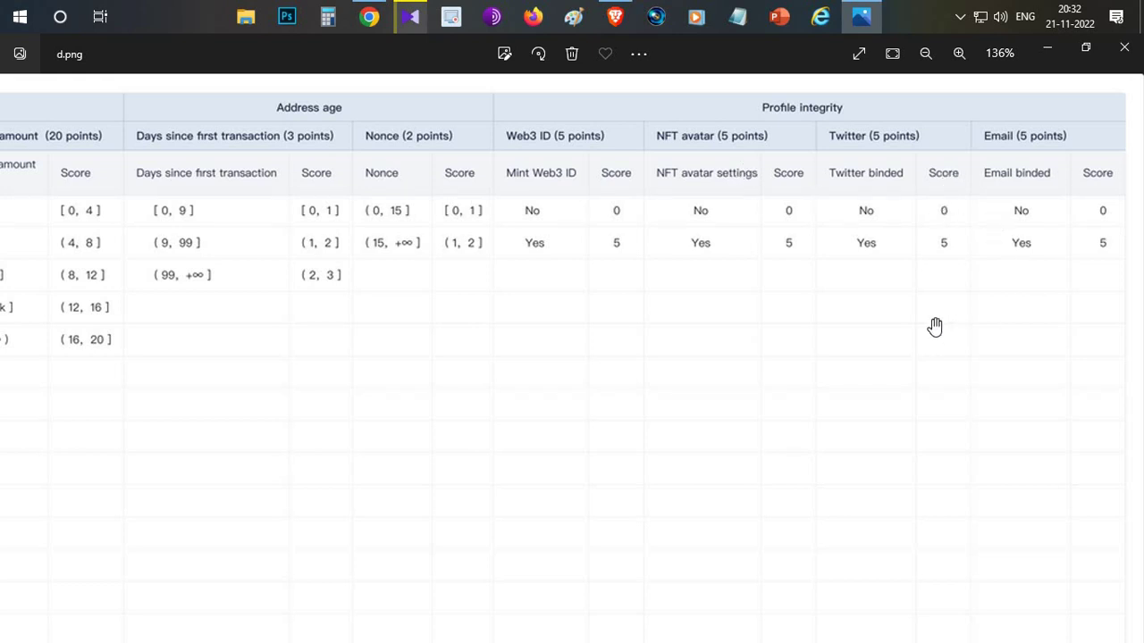
{"action": "left_click", "coordinate": [373, 7]}
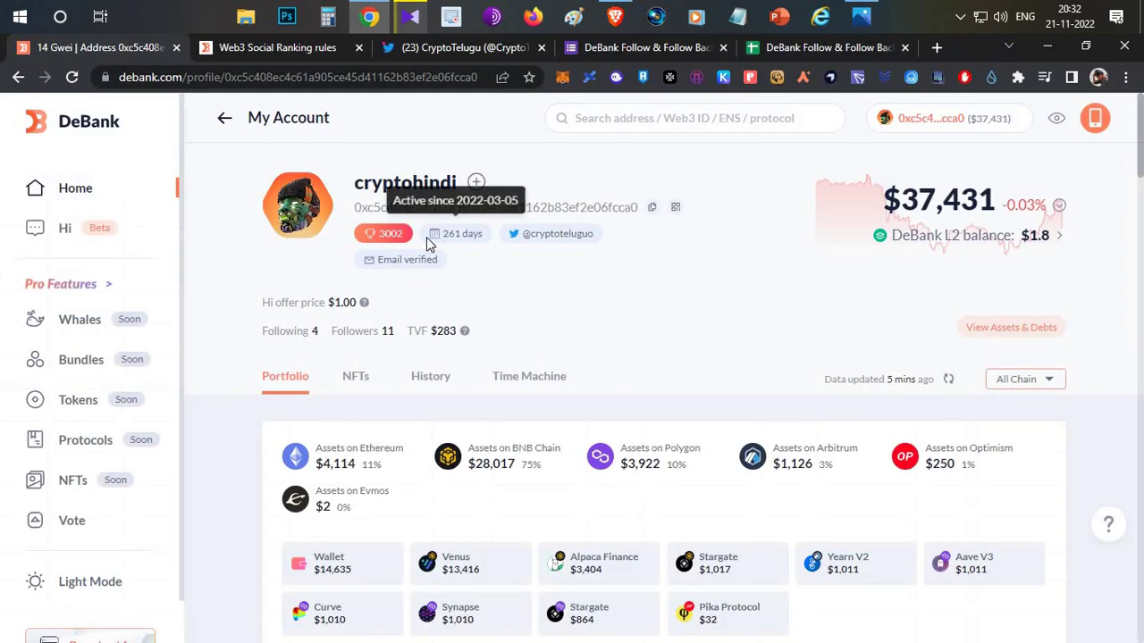
Open page 1000 of the Web3 Social Ranking and highlight the social score of the user ranked 50000.
{"action": "scroll", "coordinate": [697, 307], "scroll_direction": "down", "scroll_amount": 20}
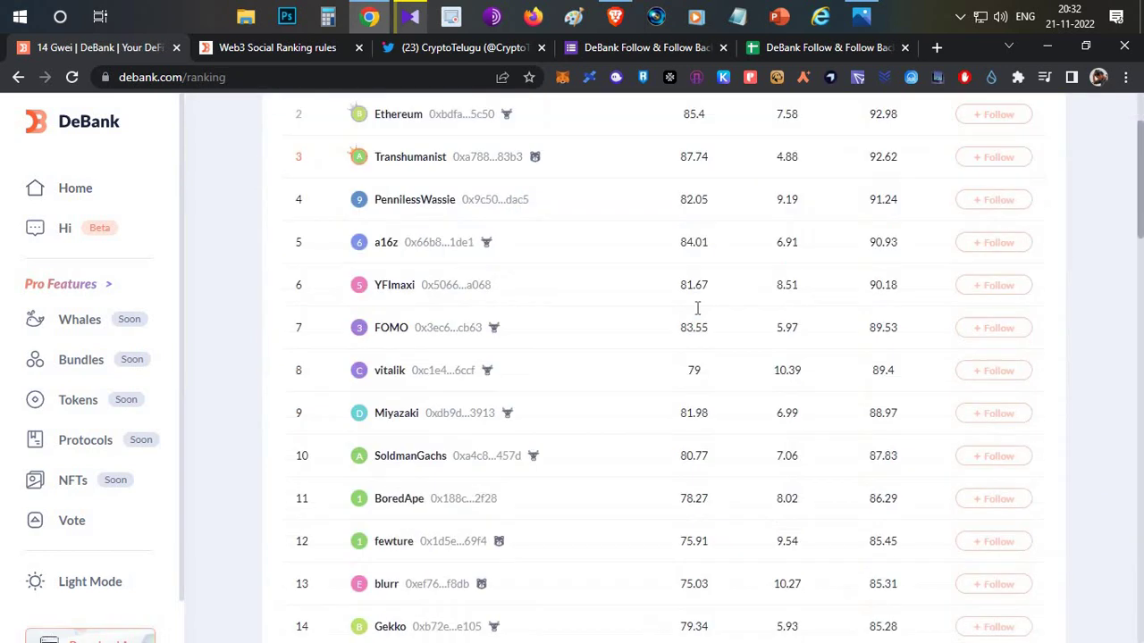
{"action": "scroll", "coordinate": [893, 500], "scroll_direction": "down", "scroll_amount": 5}
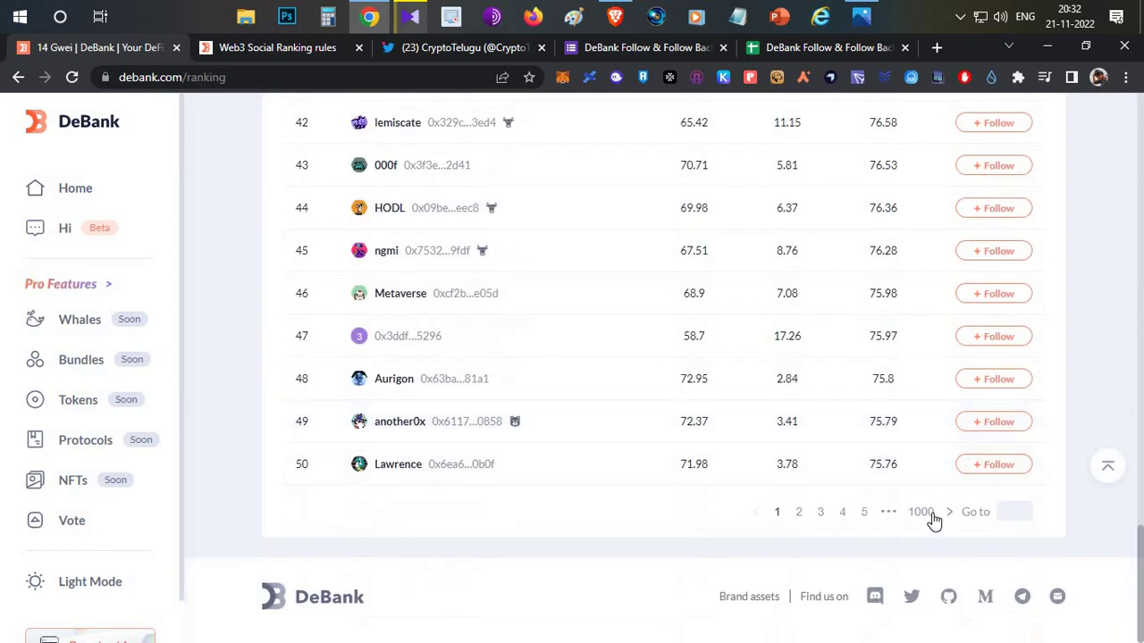
{"action": "left_click", "coordinate": [923, 512]}
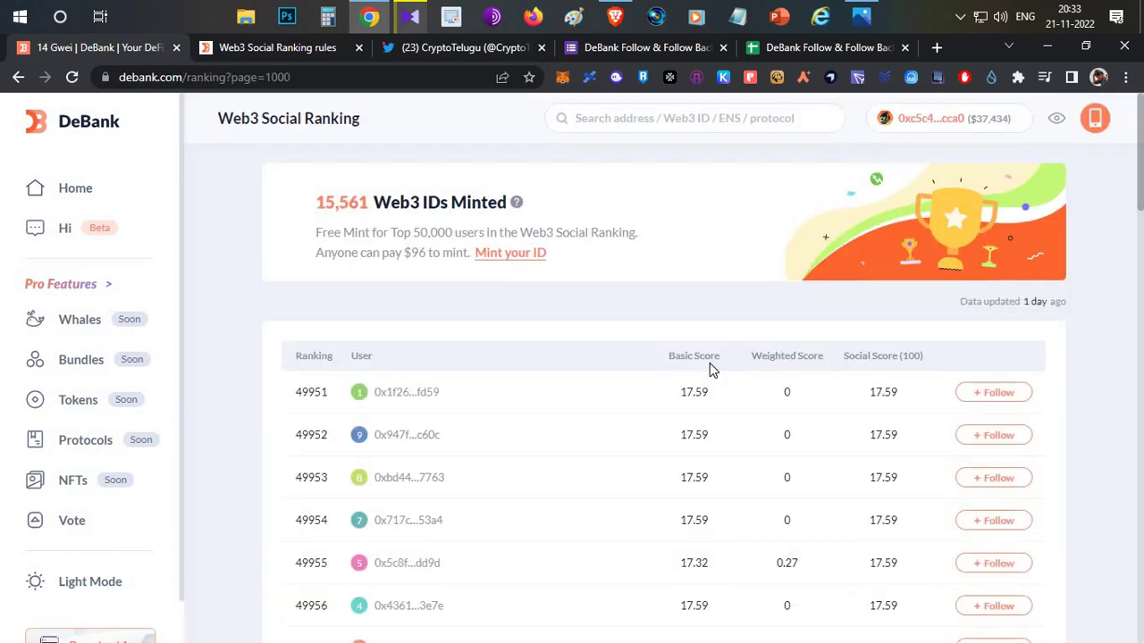
{"action": "scroll", "coordinate": [709, 363], "scroll_direction": "down", "scroll_amount": 7}
{"action": "scroll", "coordinate": [709, 365], "scroll_direction": "down", "scroll_amount": 15}
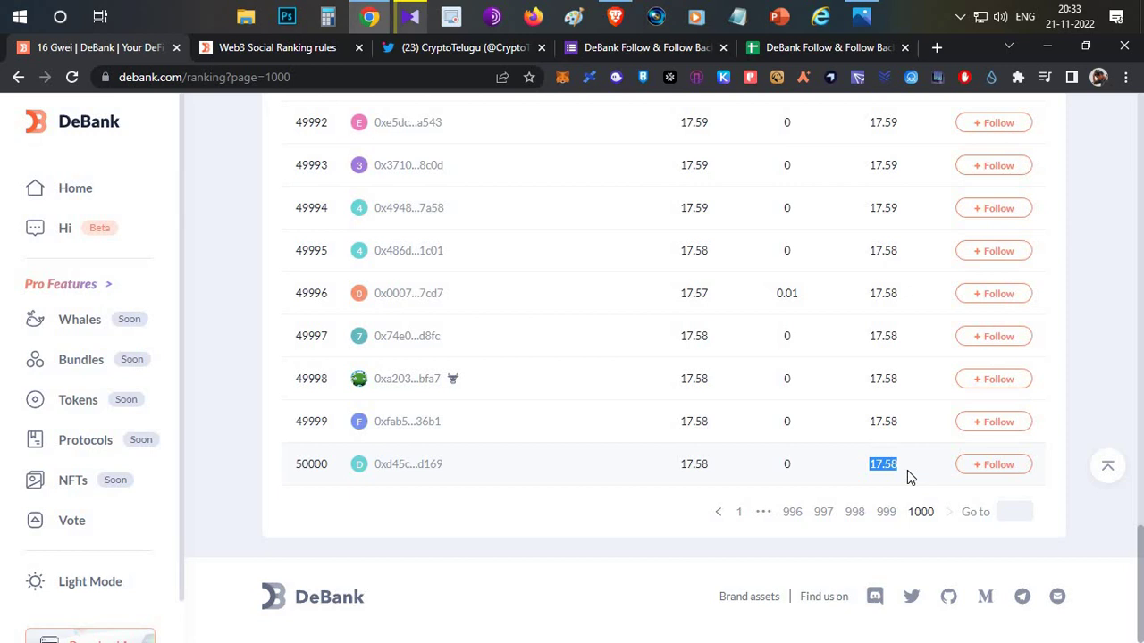
{"action": "scroll", "coordinate": [904, 471], "scroll_direction": "up", "scroll_amount": 20}
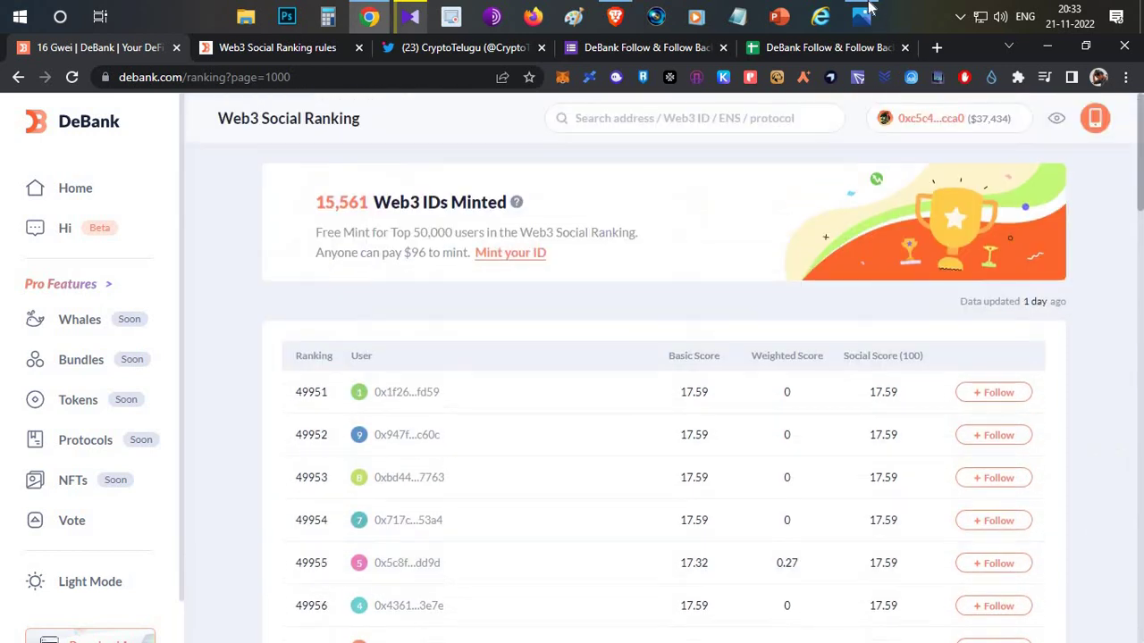
Compare the address age and profile integrity criteria in d.png in Photos with the account's DeBank profile in Chrome.
{"action": "key", "text": "alt+Tab"}
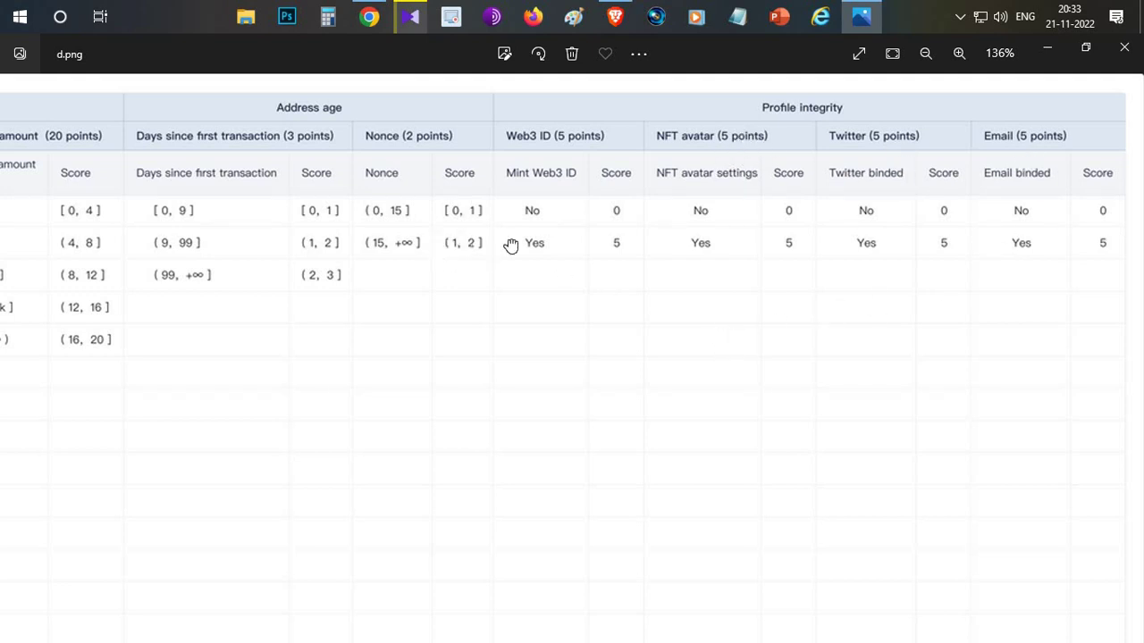
{"action": "scroll", "coordinate": [590, 250], "scroll_direction": "left", "scroll_amount": 3}
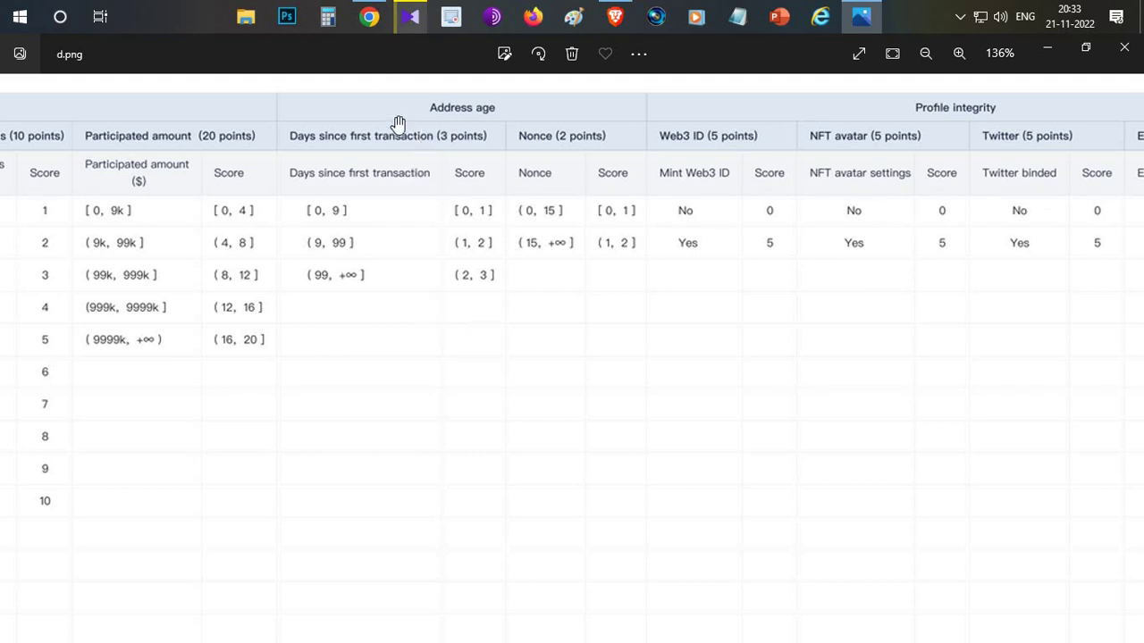
{"action": "left_click", "coordinate": [364, 12]}
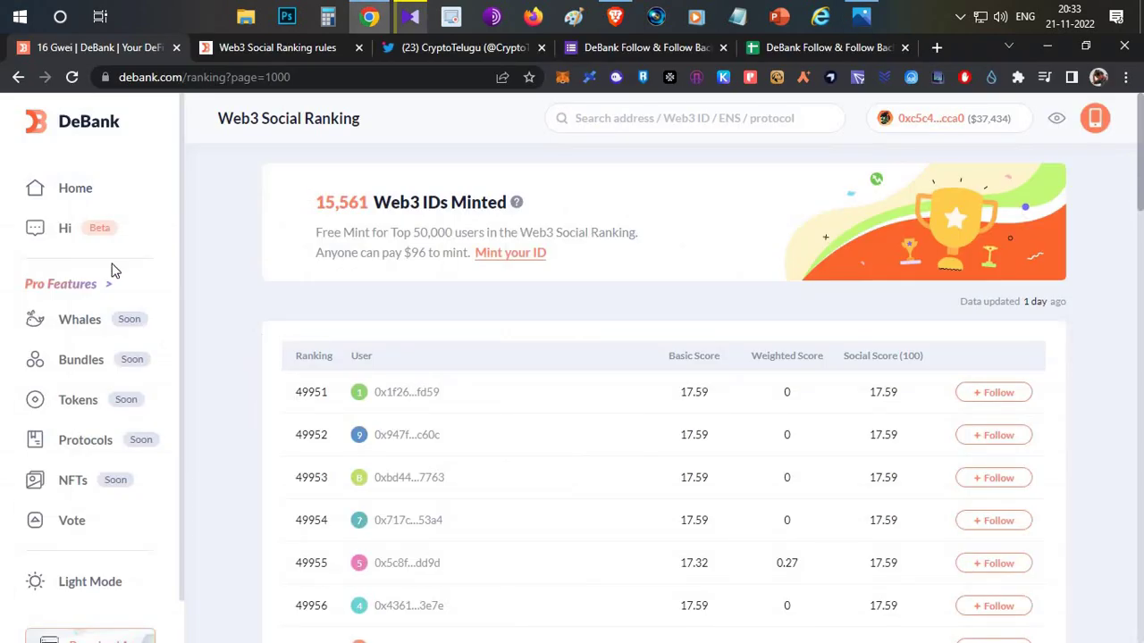
{"action": "left_click", "coordinate": [75, 188]}
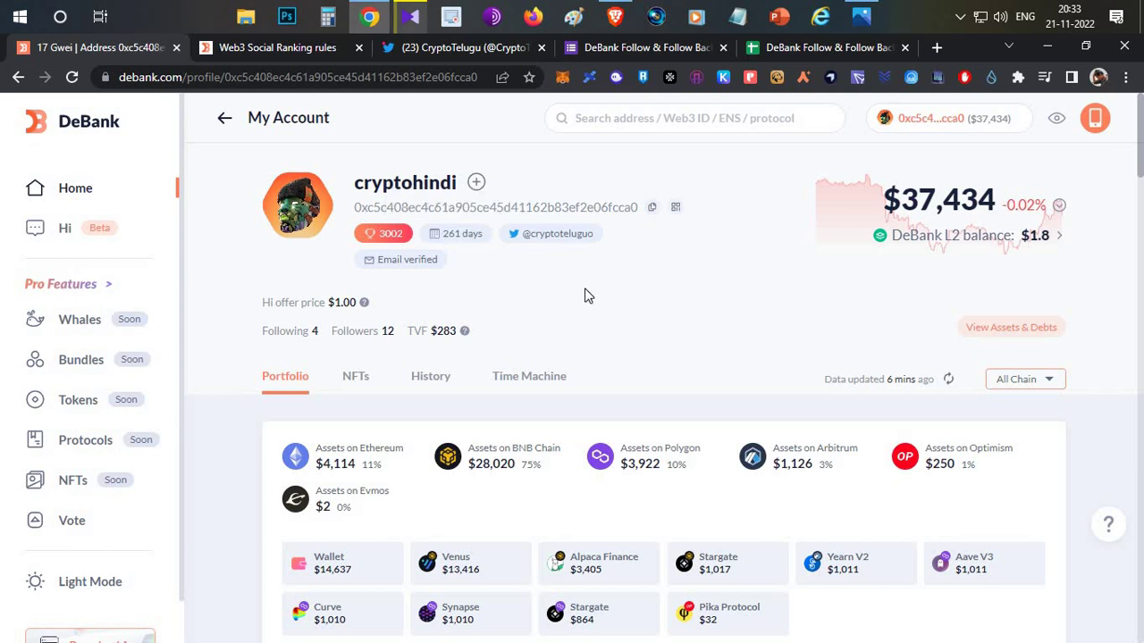
{"action": "key", "text": "alt+Tab"}
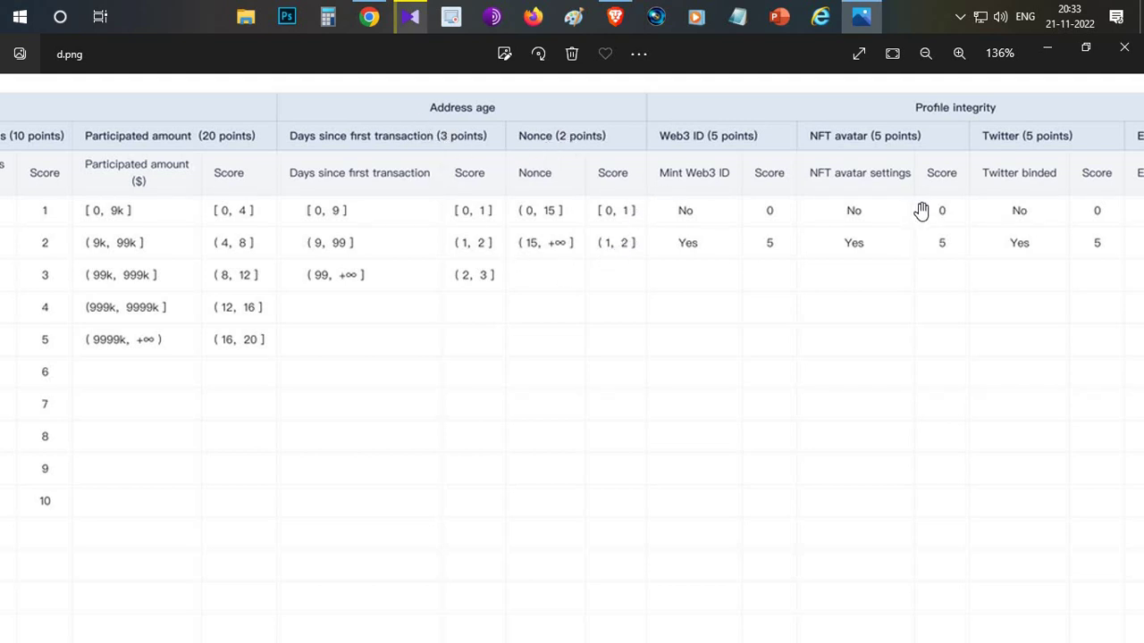
{"action": "left_click", "coordinate": [368, 15]}
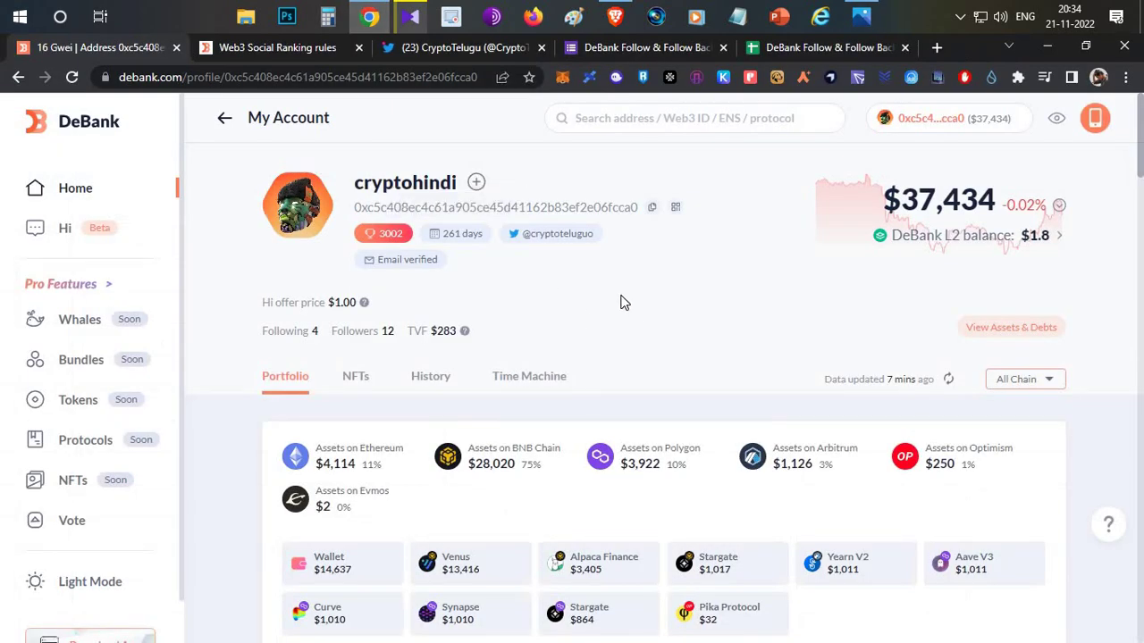
Examine the nonce, profile integrity and ETH balance criteria in d.png in Photos, and highlight the account's total balance on DeBank in Chrome.
{"action": "left_click", "coordinate": [874, 13]}
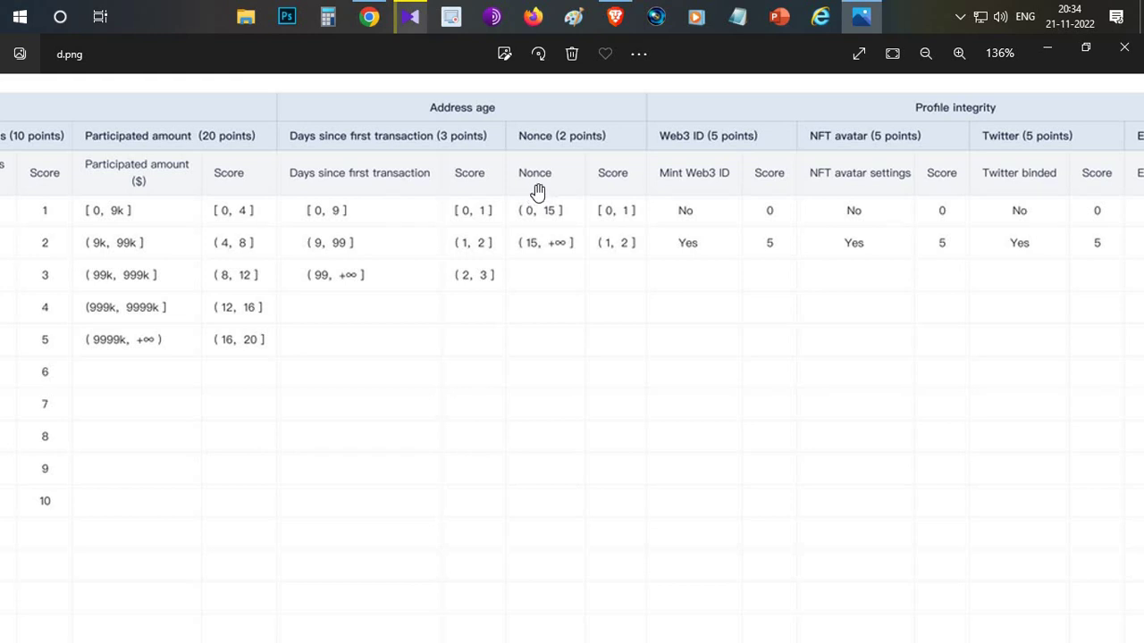
{"action": "scroll", "coordinate": [432, 258], "scroll_direction": "right", "scroll_amount": 3}
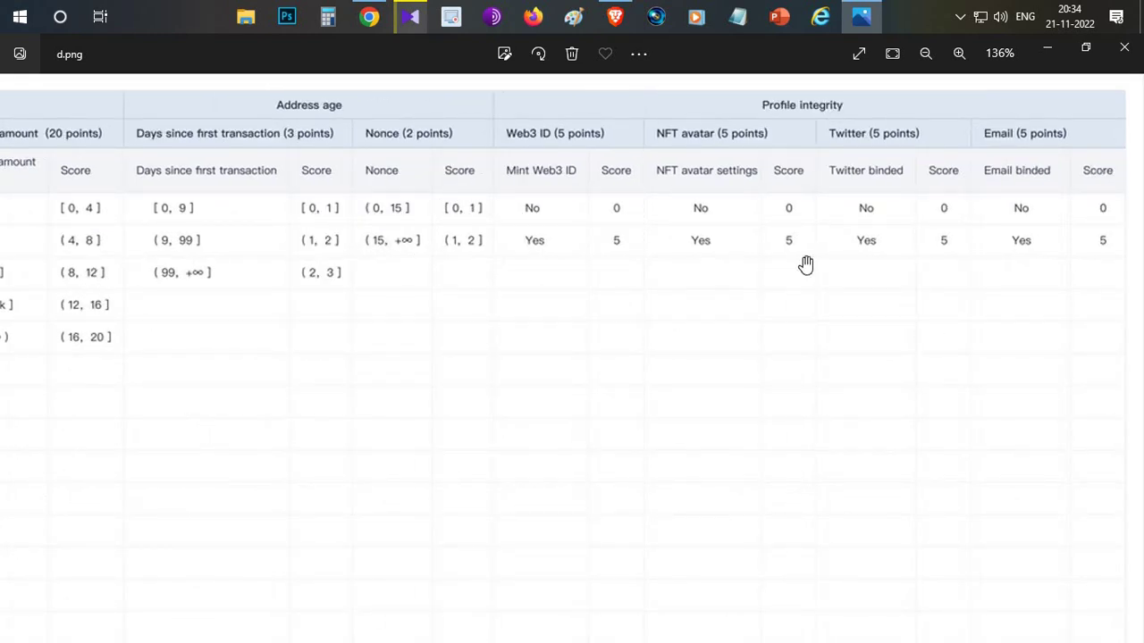
{"action": "scroll", "coordinate": [467, 369], "scroll_direction": "left", "scroll_amount": 3}
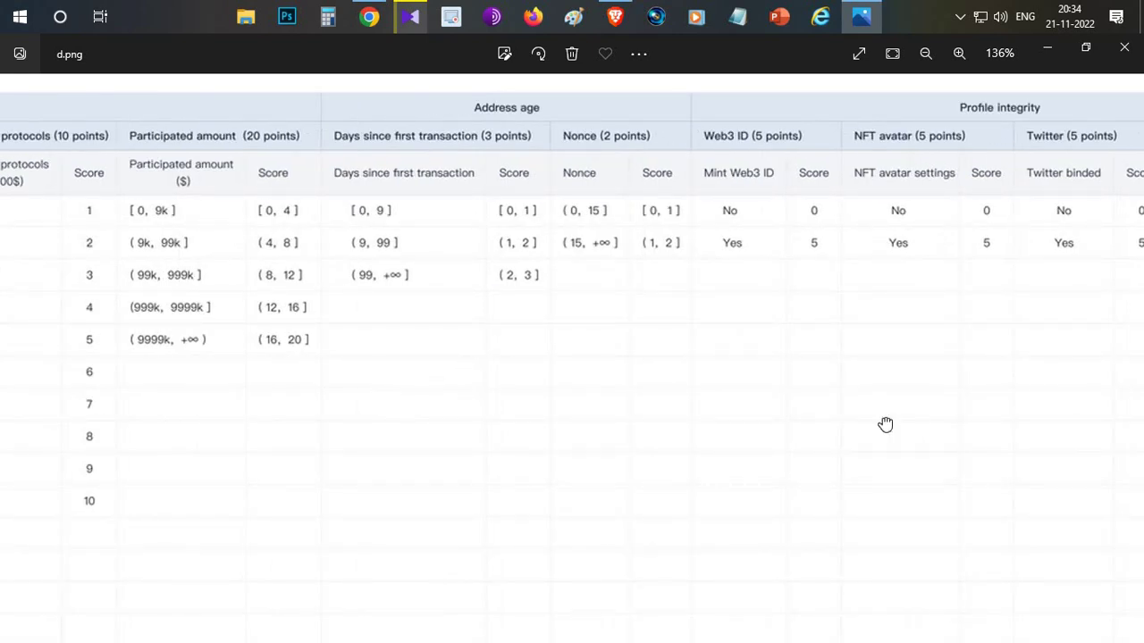
{"action": "scroll", "coordinate": [417, 339], "scroll_direction": "left", "scroll_amount": 8}
{"action": "scroll", "coordinate": [132, 353], "scroll_direction": "left", "scroll_amount": 3}
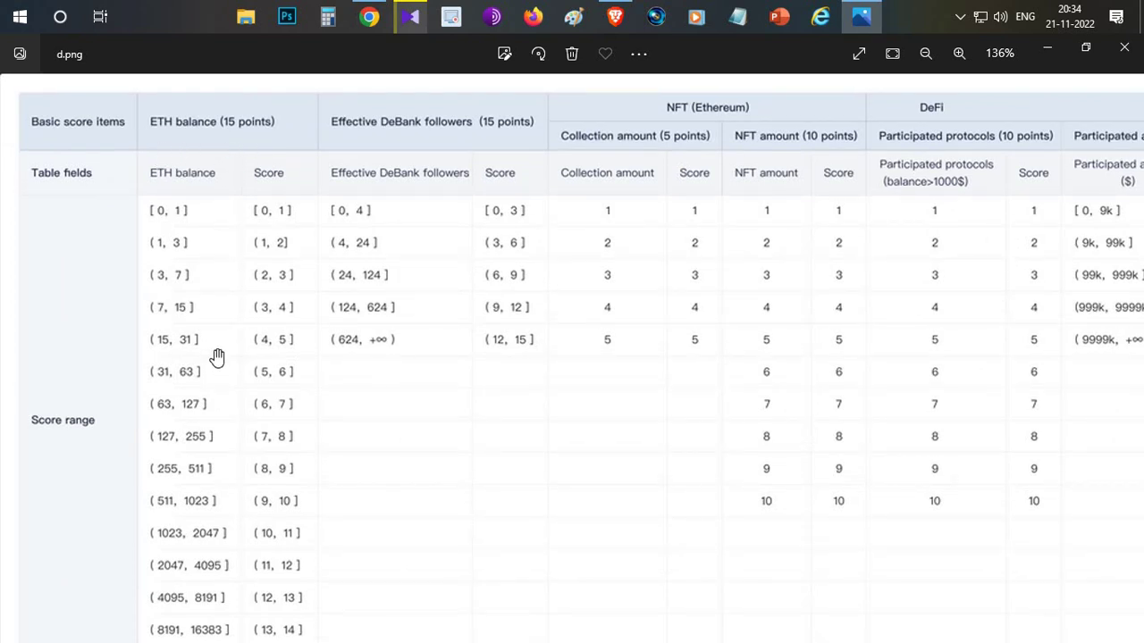
{"action": "scroll", "coordinate": [161, 238], "scroll_direction": "right", "scroll_amount": 1}
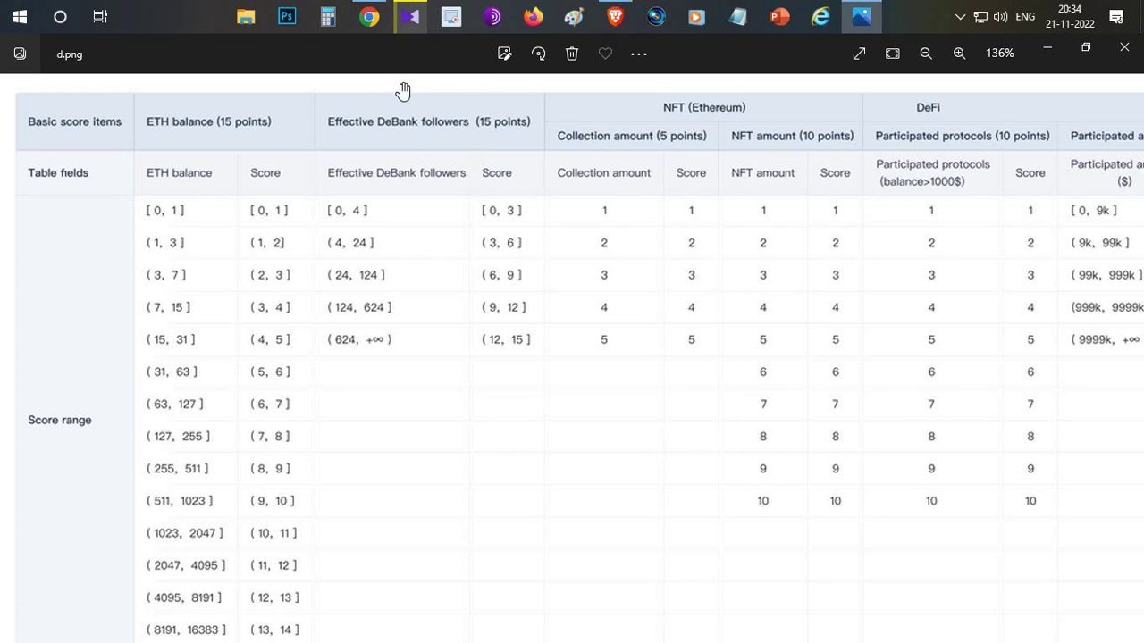
{"action": "left_click", "coordinate": [366, 14]}
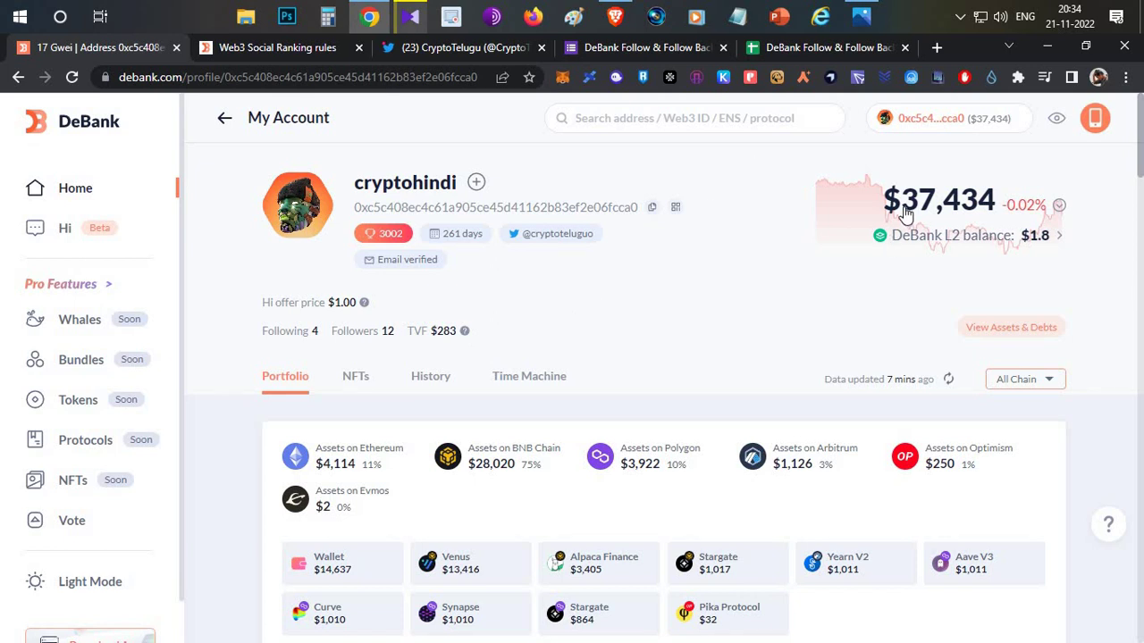
{"action": "left_click_drag", "start_coordinate": [905, 204], "coordinate": [951, 236]}
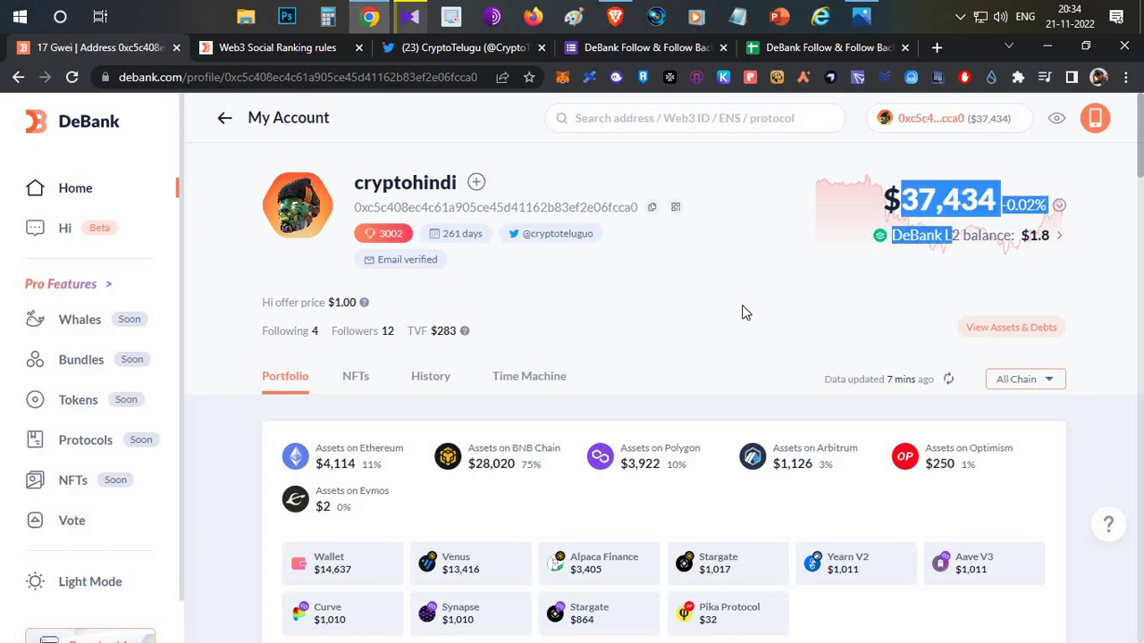
Review the follower, NFT and DeFi criteria in d.png in Photos, and look over the protocol deposits in the DeBank portfolio in Chrome.
{"action": "left_click", "coordinate": [860, 14]}
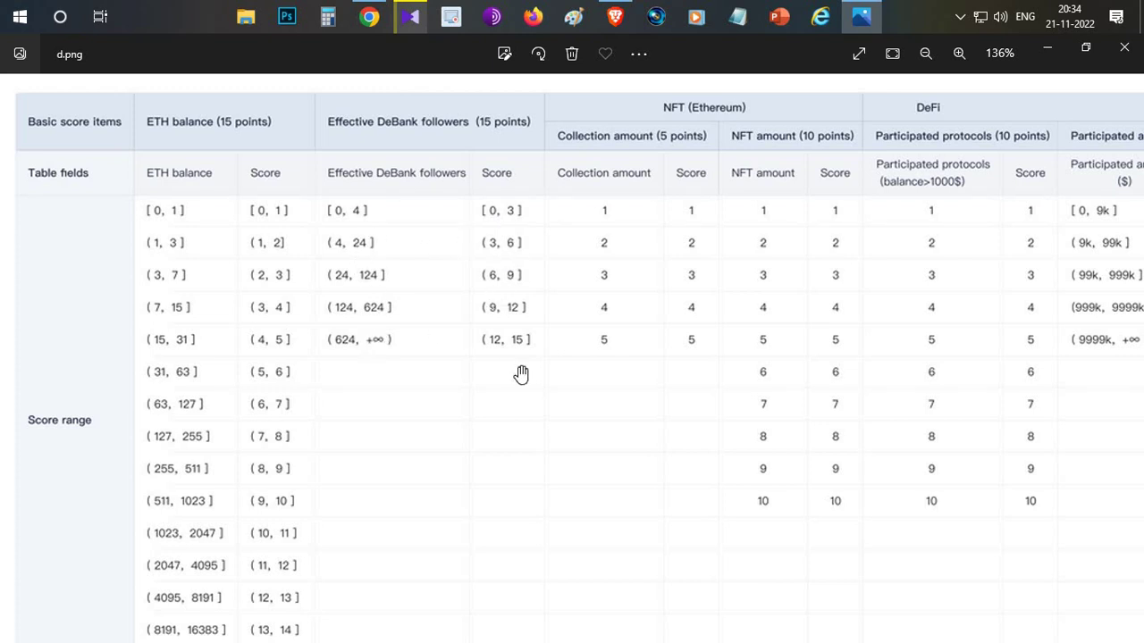
{"action": "left_click_drag", "start_coordinate": [538, 230], "coordinate": [398, 230]}
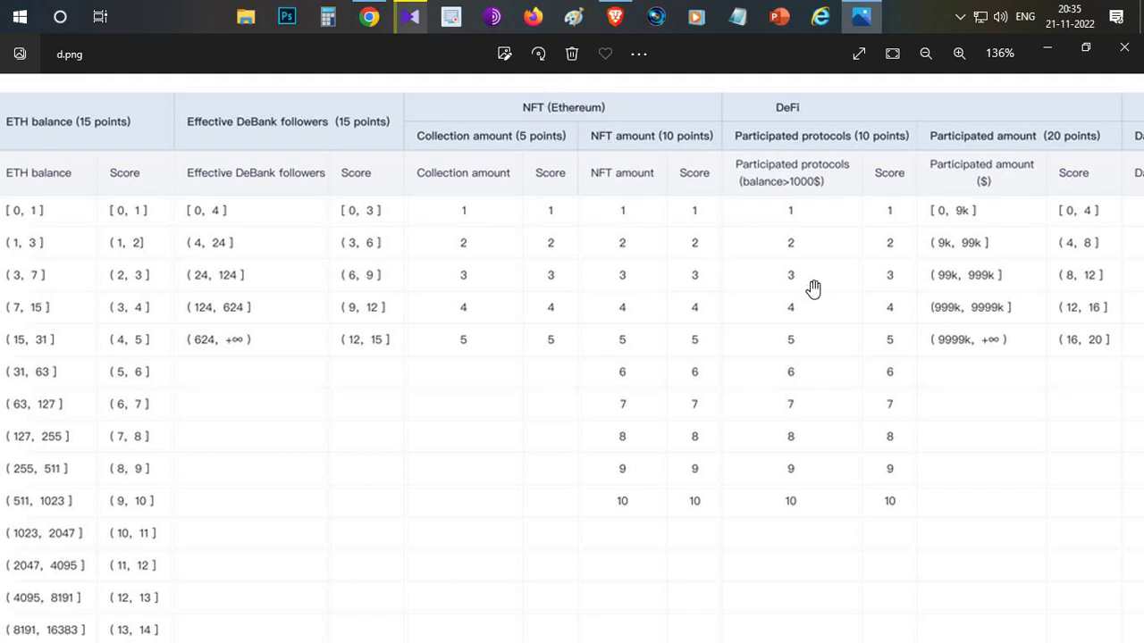
{"action": "scroll", "coordinate": [604, 297], "scroll_direction": "right", "scroll_amount": 3}
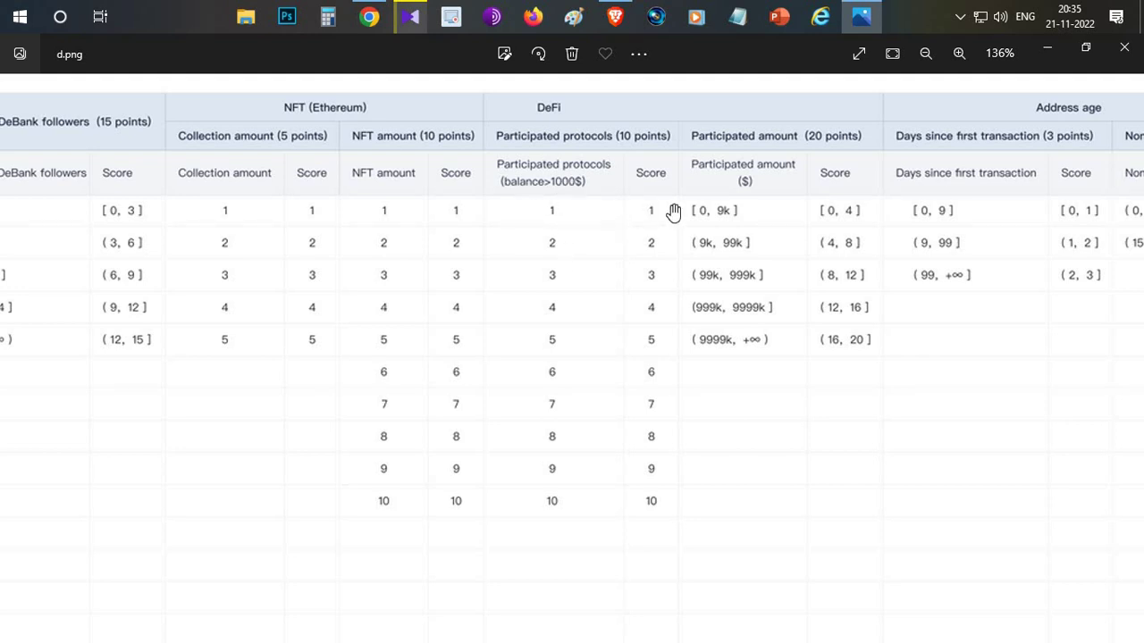
{"action": "left_click", "coordinate": [369, 16]}
{"action": "scroll", "coordinate": [543, 331], "scroll_direction": "down", "scroll_amount": 4}
{"action": "scroll", "coordinate": [461, 334], "scroll_direction": "up", "scroll_amount": 1}
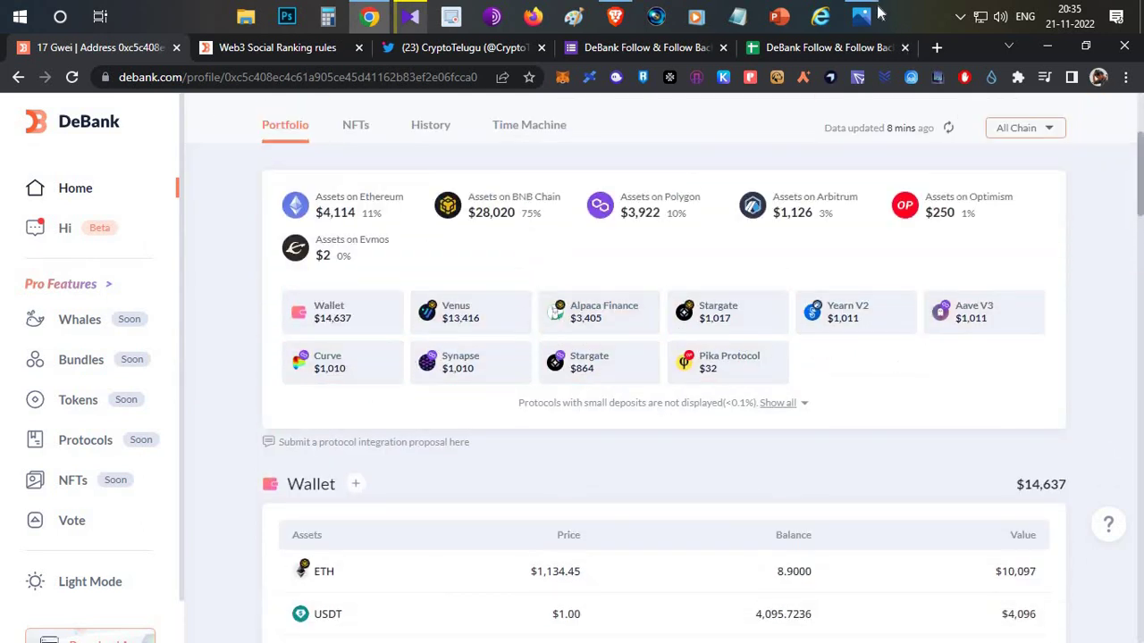
Check the participated amount criteria in d.png in Photos, view the "Basic Score" rules in Chrome, and return to the DeBank profile.
{"action": "key", "text": "alt+Tab"}
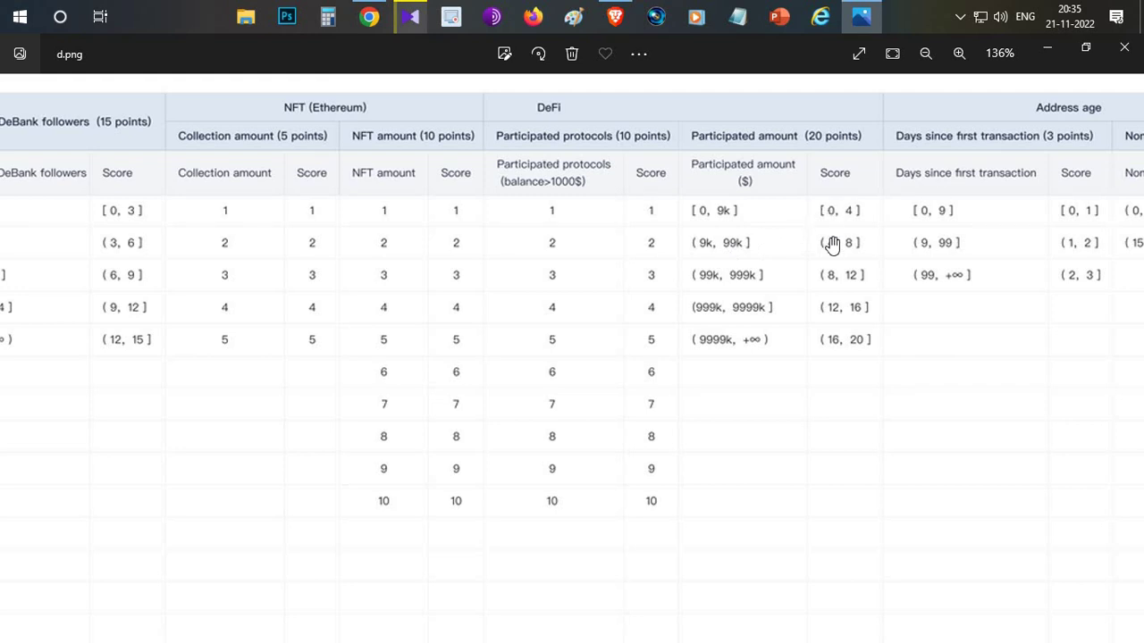
{"action": "scroll", "coordinate": [758, 406], "scroll_direction": "right", "scroll_amount": 5}
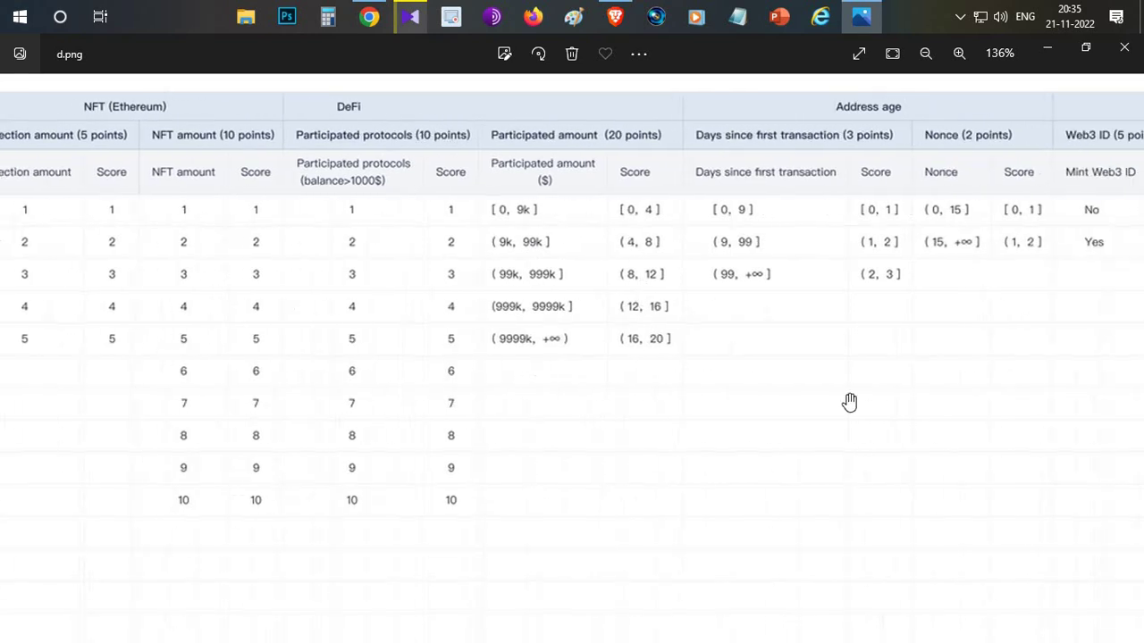
{"action": "scroll", "coordinate": [934, 405], "scroll_direction": "left", "scroll_amount": 3}
{"action": "scroll", "coordinate": [424, 408], "scroll_direction": "left", "scroll_amount": 8}
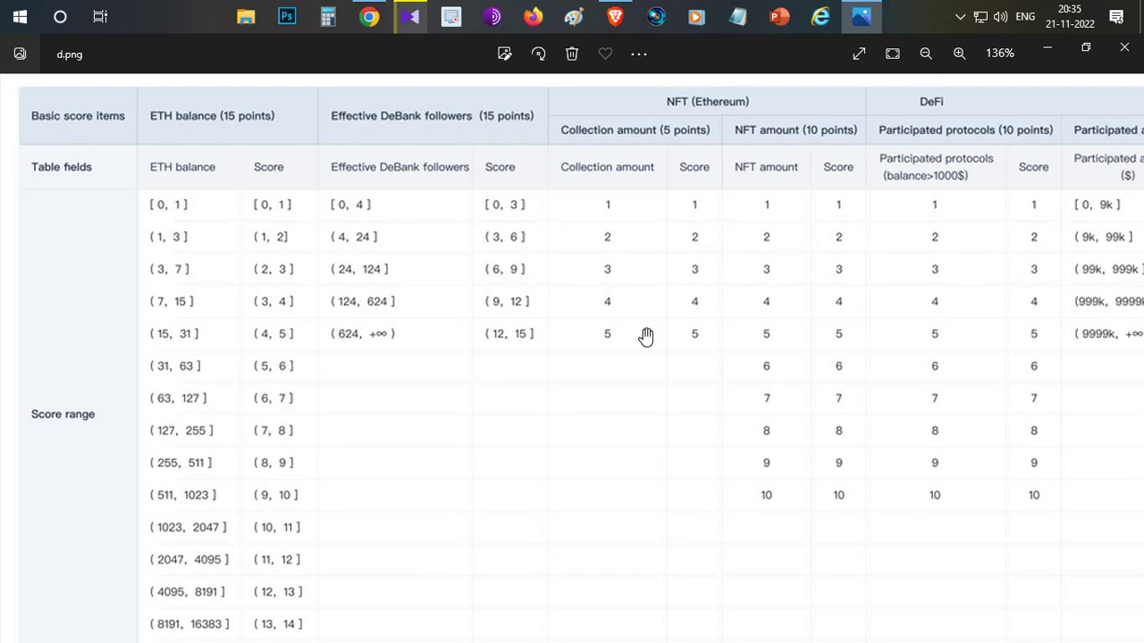
{"action": "left_click", "coordinate": [369, 16]}
{"action": "left_click", "coordinate": [323, 47]}
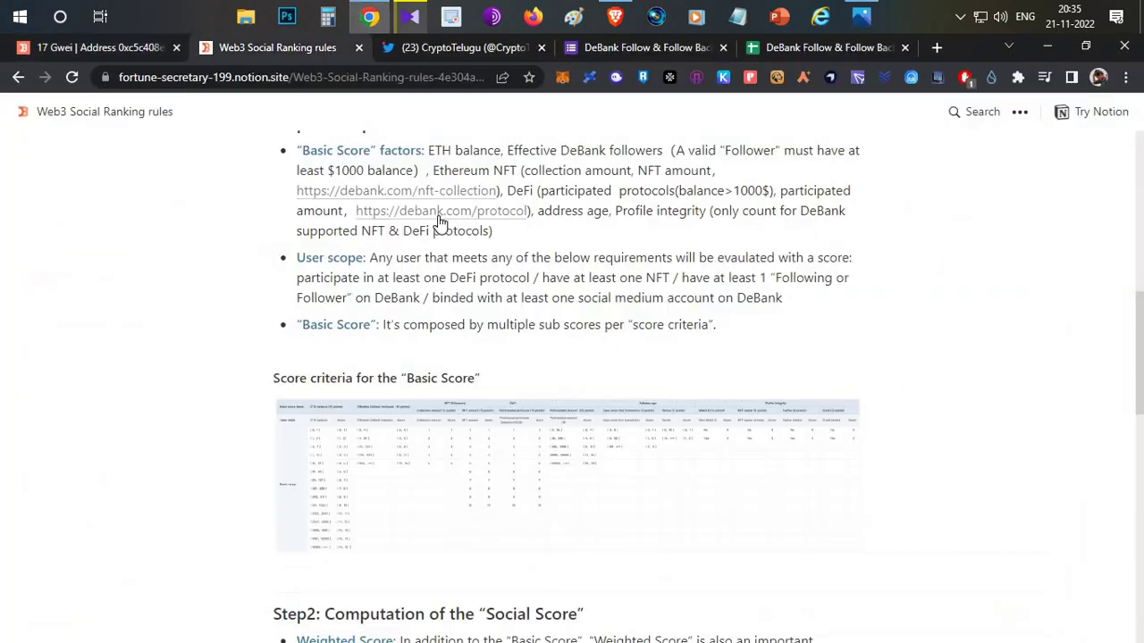
{"action": "left_click", "coordinate": [82, 46]}
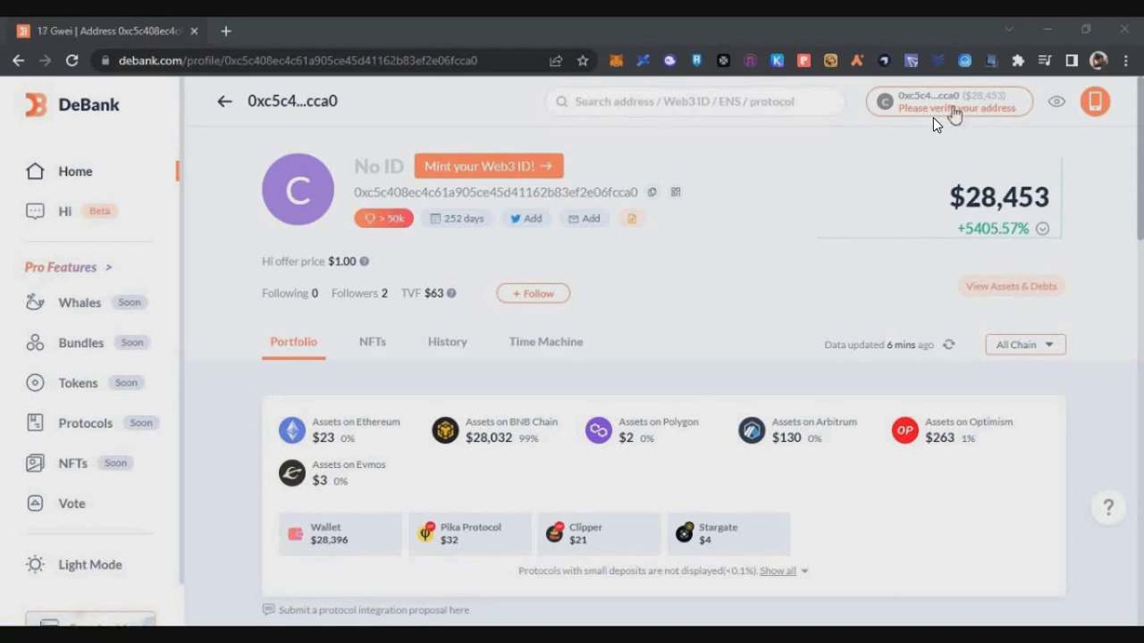
Open DeBank's account settings from the profile and verify the wallet address by signing the message in the wallet.
{"action": "mouse_move", "coordinate": [952, 114]}
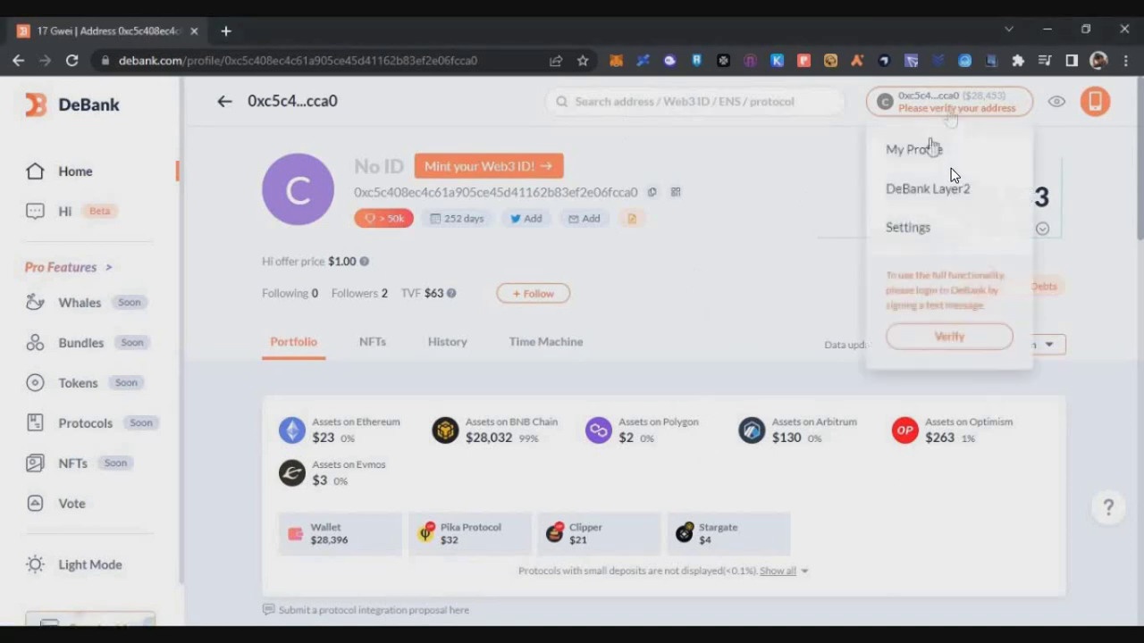
{"action": "left_click", "coordinate": [1001, 344]}
{"action": "left_click", "coordinate": [676, 438]}
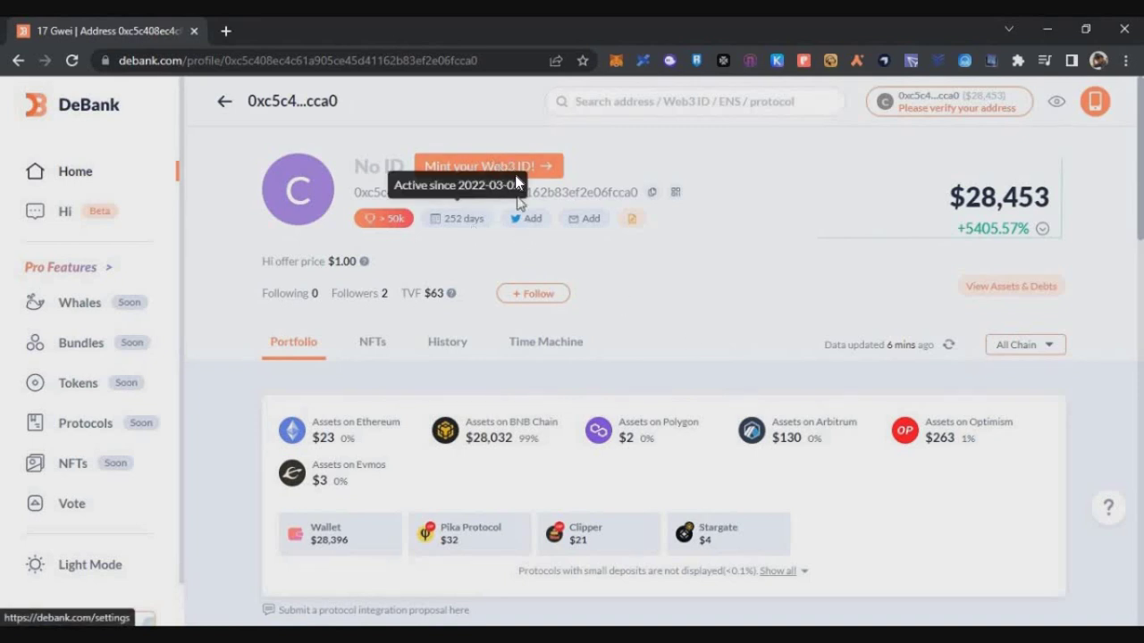
{"action": "left_click", "coordinate": [688, 282]}
{"action": "left_click", "coordinate": [643, 432]}
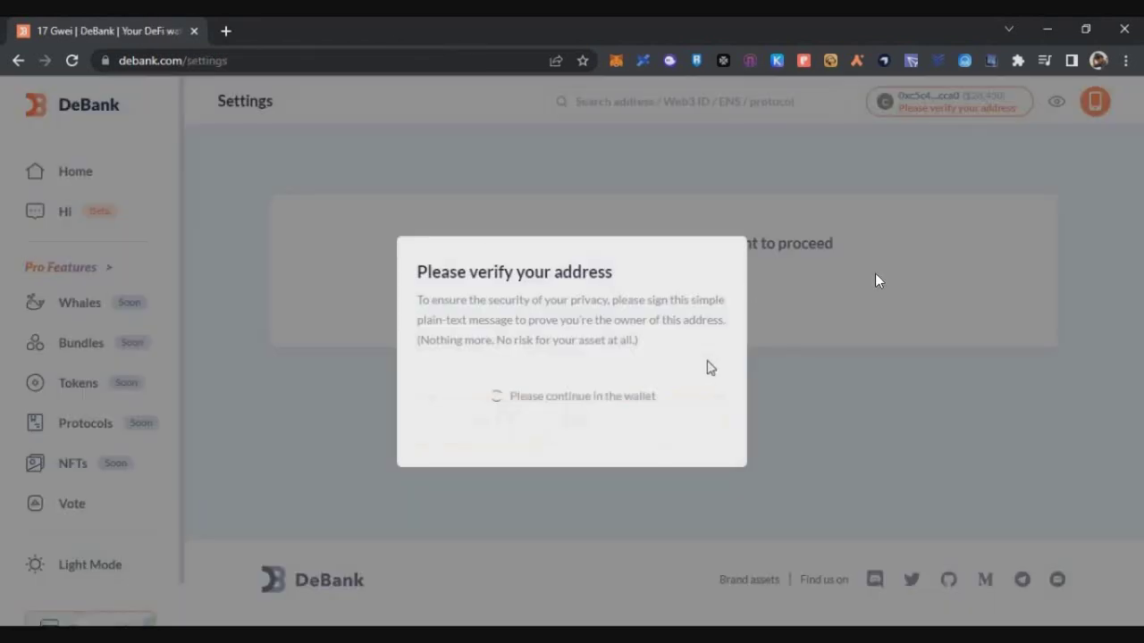
{"action": "left_click", "coordinate": [1099, 471]}
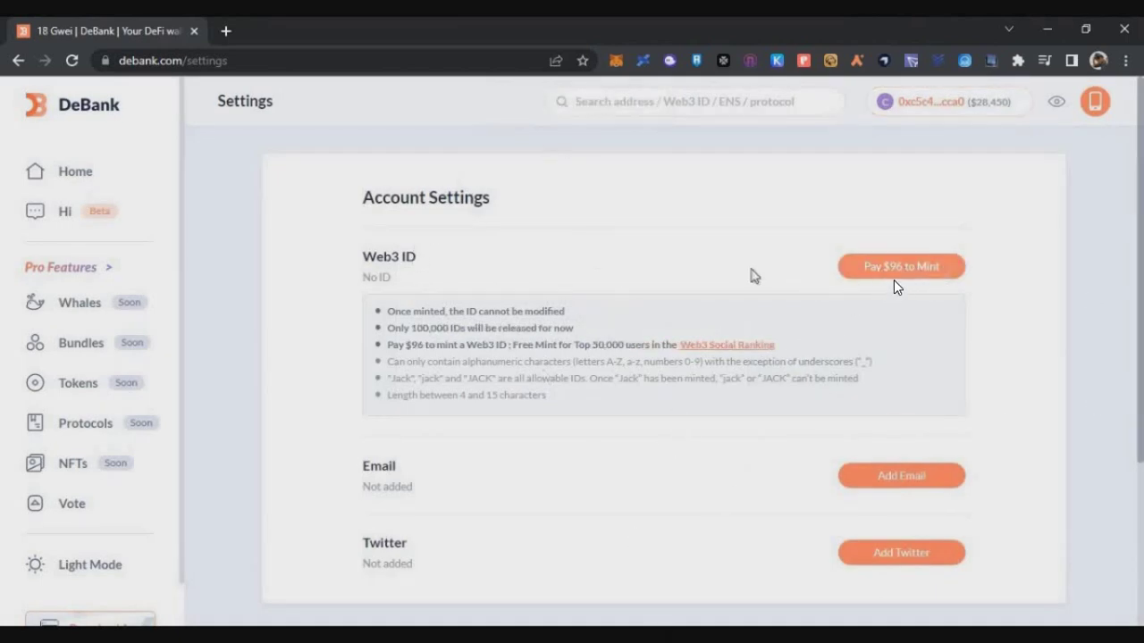
Read the Web3 ID minting conditions in Account Settings, highlight the free mint condition, and look over the Email and Twitter entries.
{"action": "scroll", "coordinate": [896, 281], "scroll_direction": "down", "scroll_amount": 2}
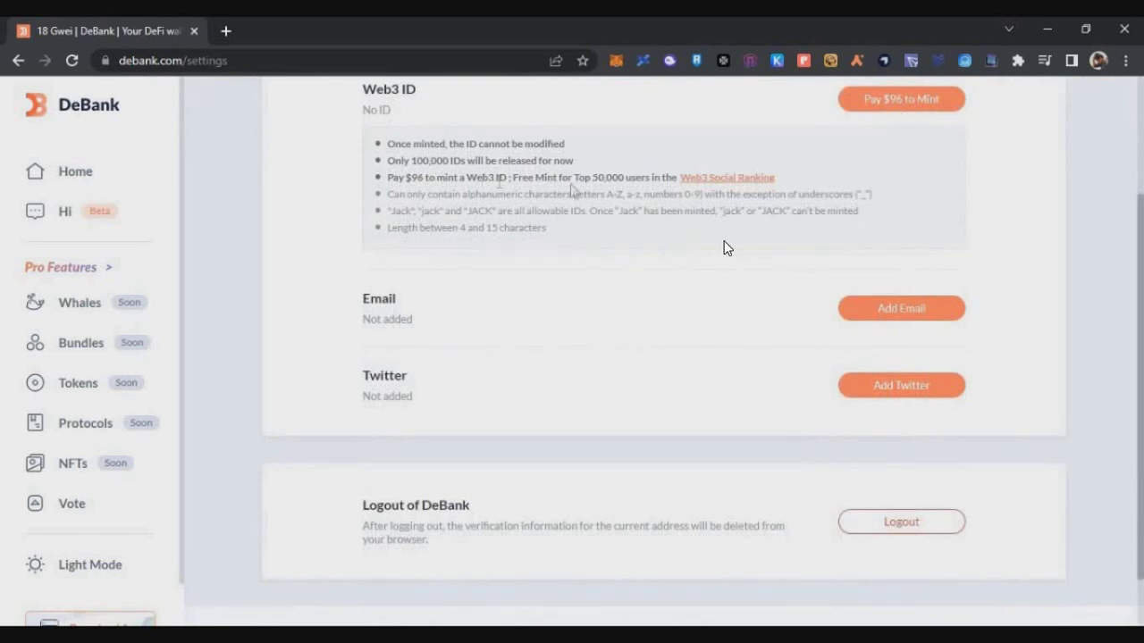
{"action": "left_click_drag", "start_coordinate": [494, 177], "coordinate": [638, 175]}
{"action": "left_click", "coordinate": [715, 399]}
{"action": "scroll", "coordinate": [714, 398], "scroll_direction": "down", "scroll_amount": 1}
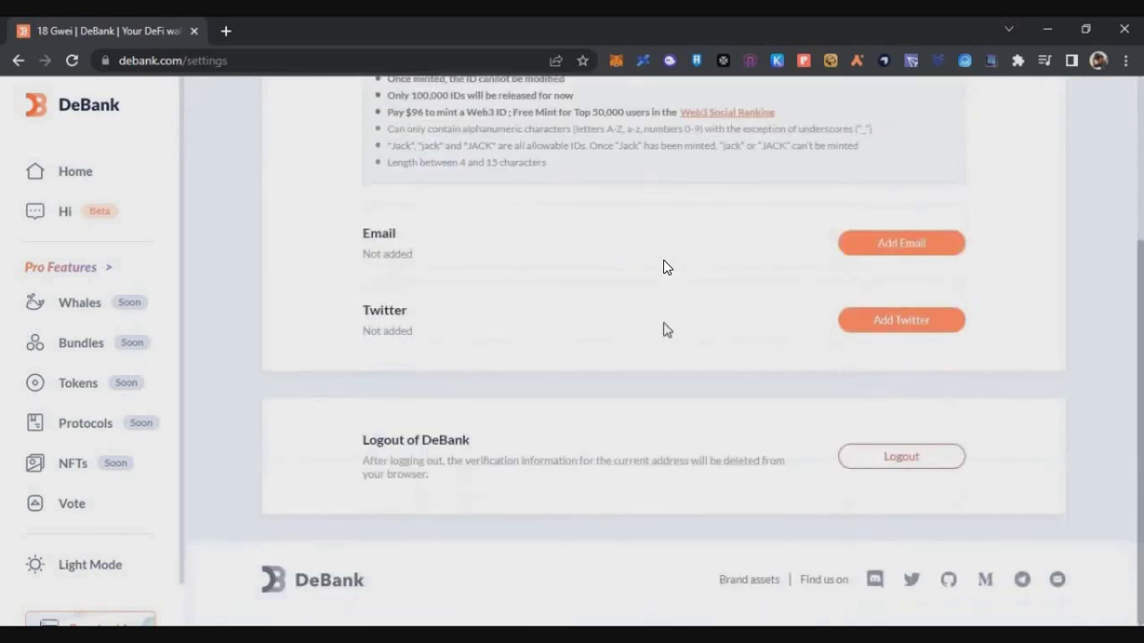
Add the account's email address in Account Settings and save it.
{"action": "scroll", "coordinate": [664, 267], "scroll_direction": "up", "scroll_amount": 3}
{"action": "scroll", "coordinate": [664, 267], "scroll_direction": "down", "scroll_amount": 2}
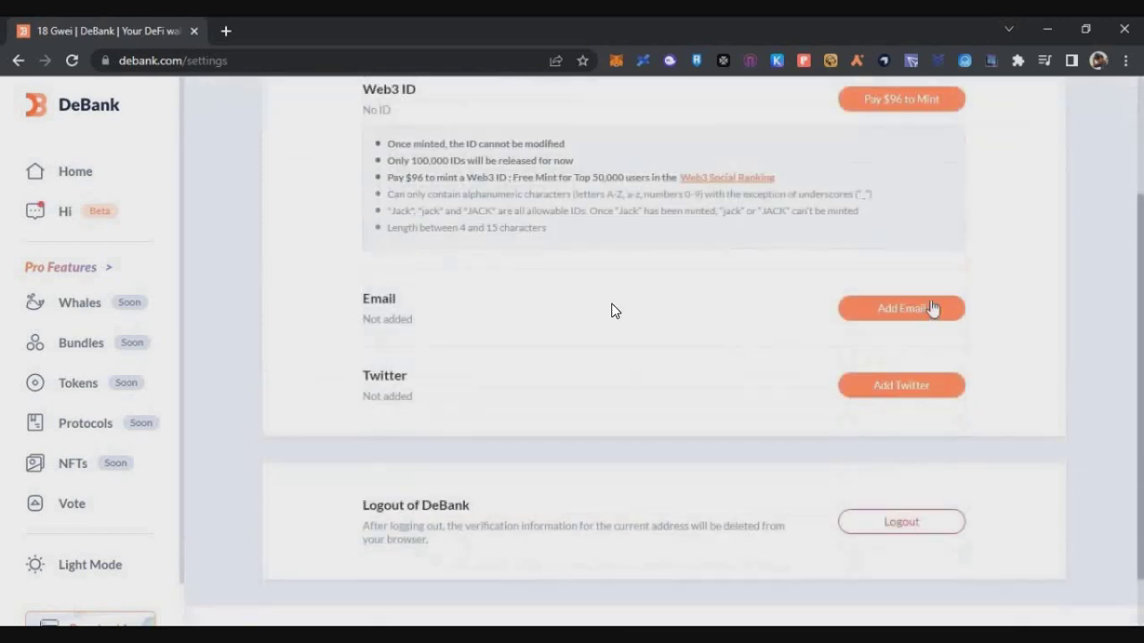
{"action": "left_click", "coordinate": [929, 310]}
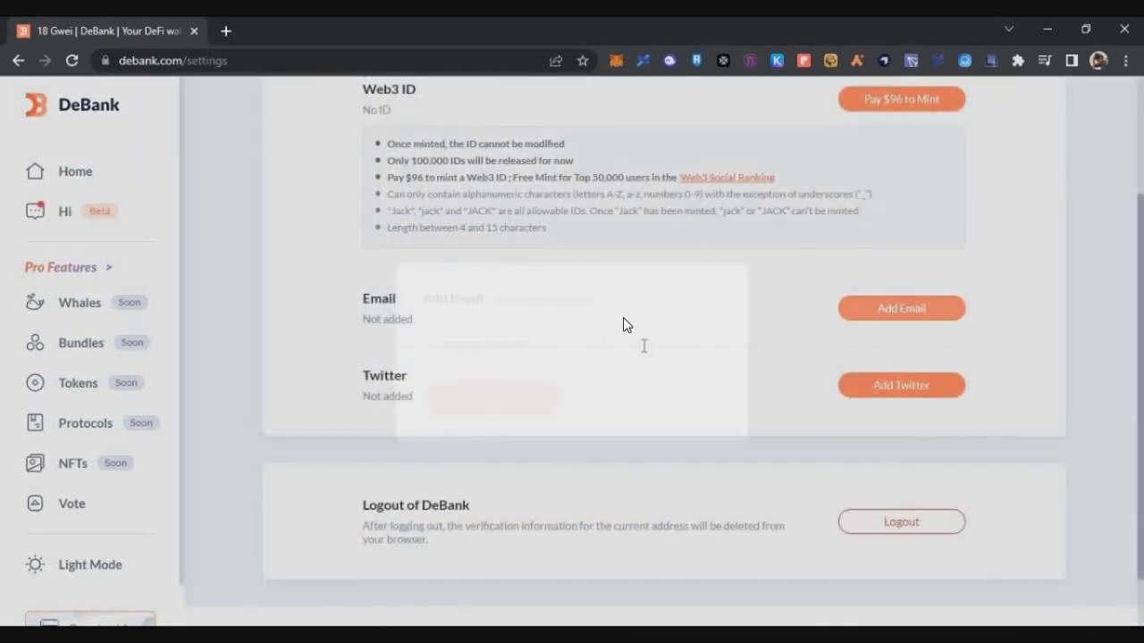
{"action": "left_click", "coordinate": [891, 316]}
{"action": "key", "text": "ctrl+v"}
{"action": "left_click", "coordinate": [504, 398]}
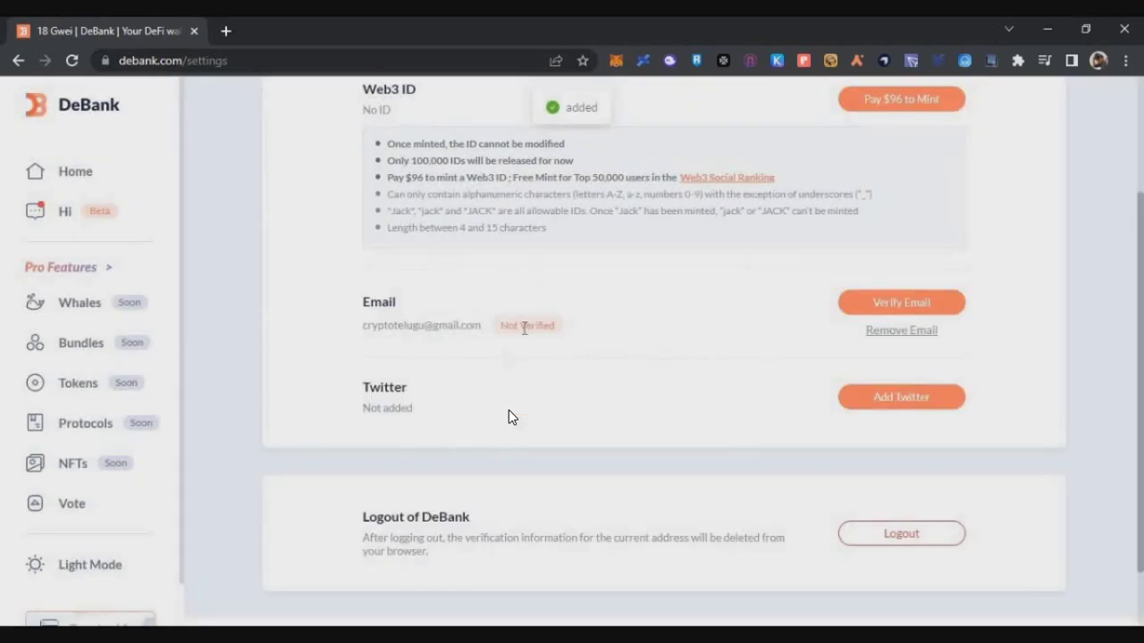
Verify the added email by requesting a code, entering the email verification code and submitting it.
{"action": "left_click", "coordinate": [902, 304]}
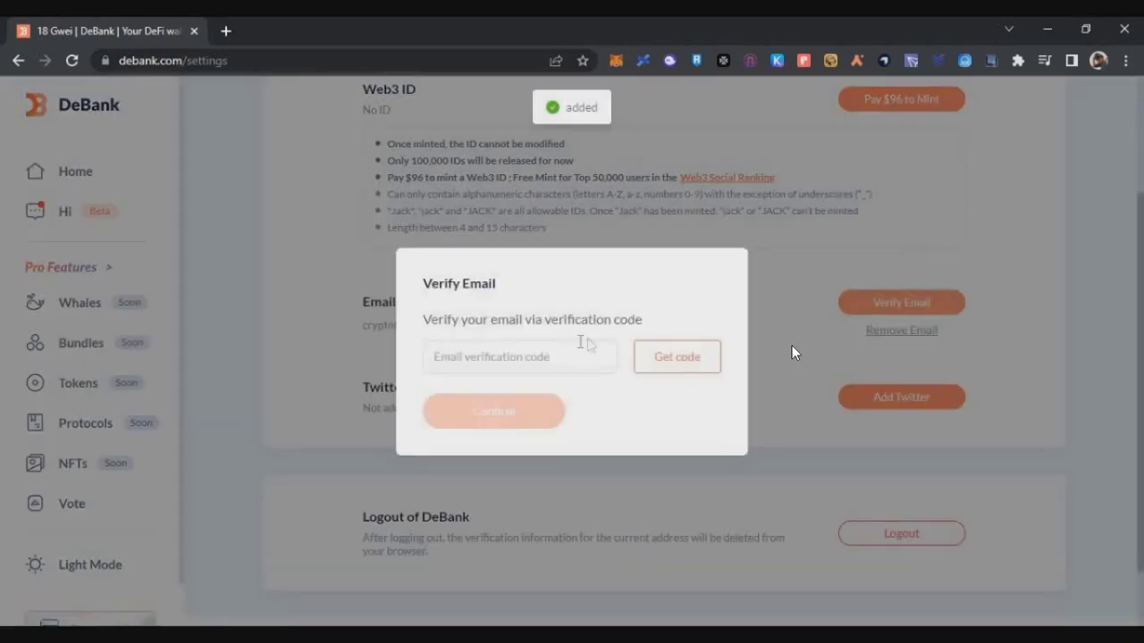
{"action": "left_click", "coordinate": [676, 357]}
{"action": "left_click", "coordinate": [514, 357]}
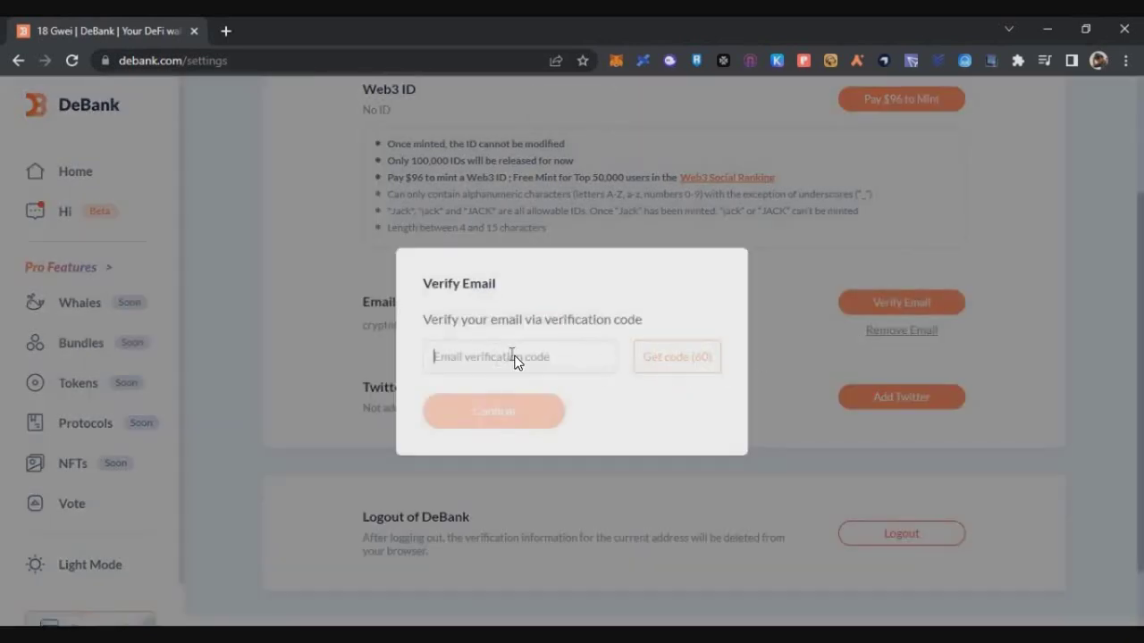
{"action": "key", "text": "ctrl+v"}
{"action": "left_click", "coordinate": [505, 412]}
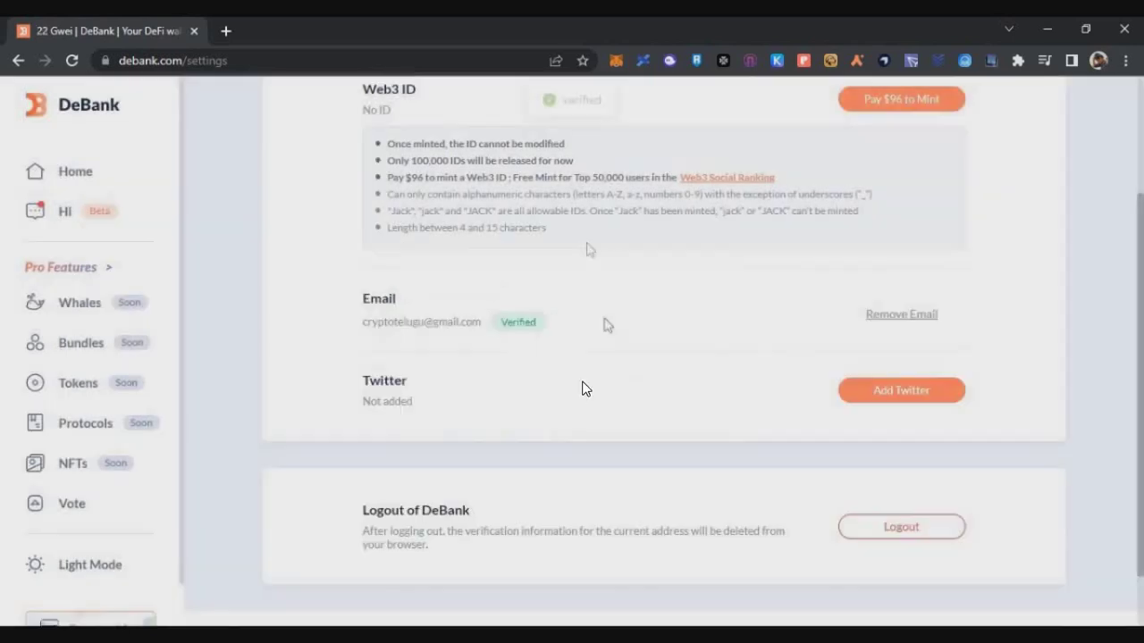
{"action": "left_click_drag", "start_coordinate": [362, 322], "coordinate": [456, 323]}
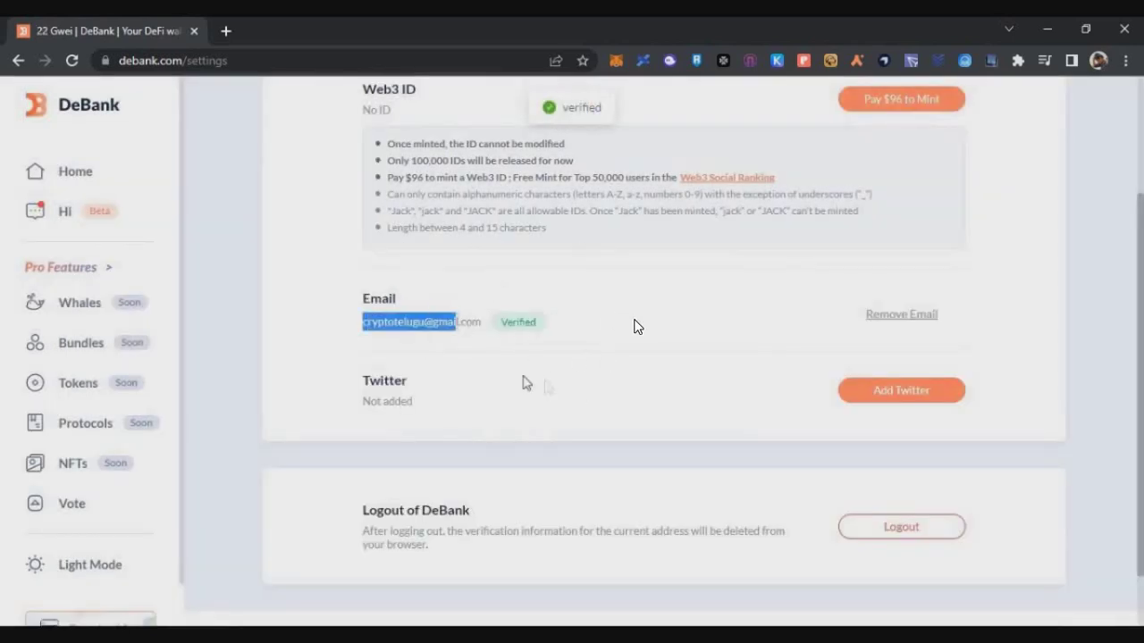
{"action": "left_click", "coordinate": [378, 393]}
Add the account's Twitter ID in Account Settings and save it.
{"action": "scroll", "coordinate": [891, 401], "scroll_direction": "up", "scroll_amount": 2}
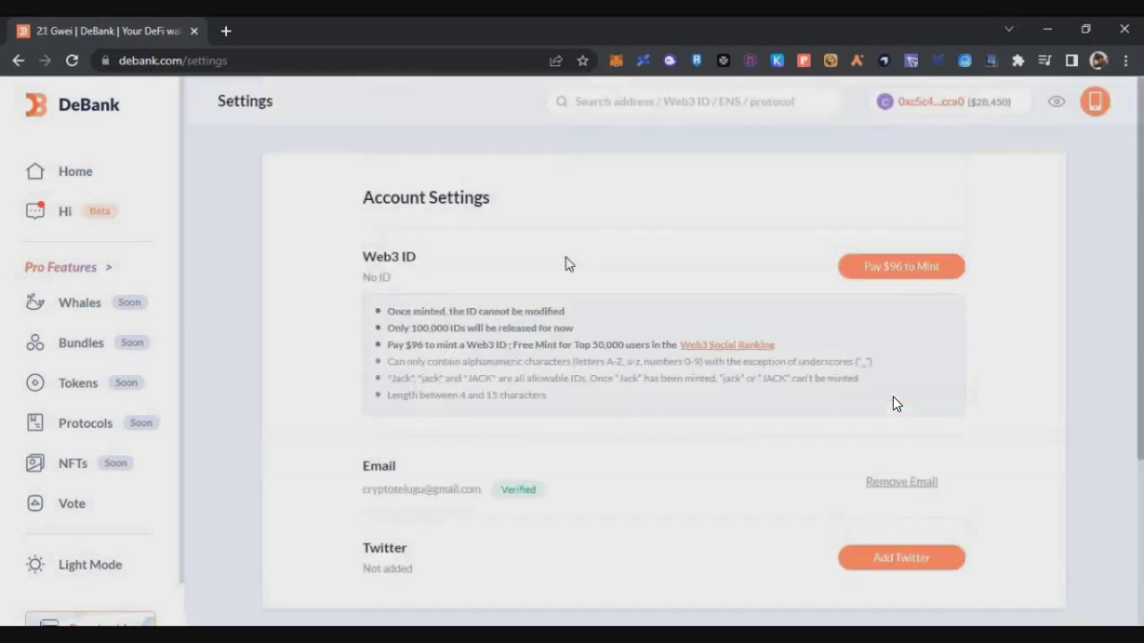
{"action": "scroll", "coordinate": [902, 349], "scroll_direction": "down", "scroll_amount": 3}
{"action": "left_click", "coordinate": [925, 325]}
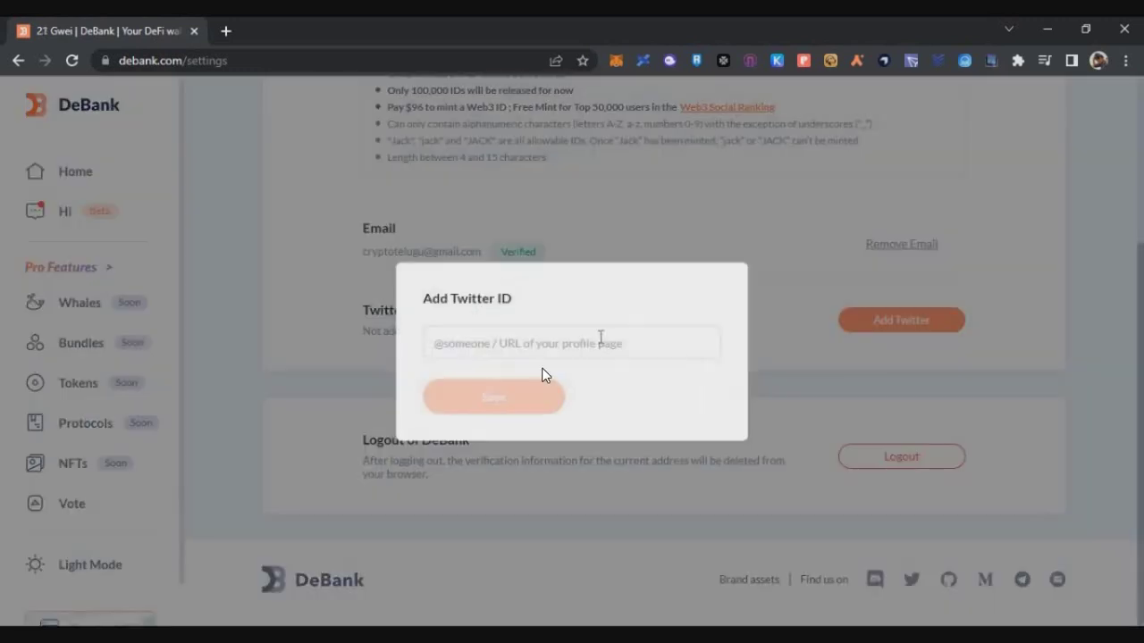
{"action": "left_click", "coordinate": [480, 350]}
{"action": "type", "text": "@cryptoteluguo"}
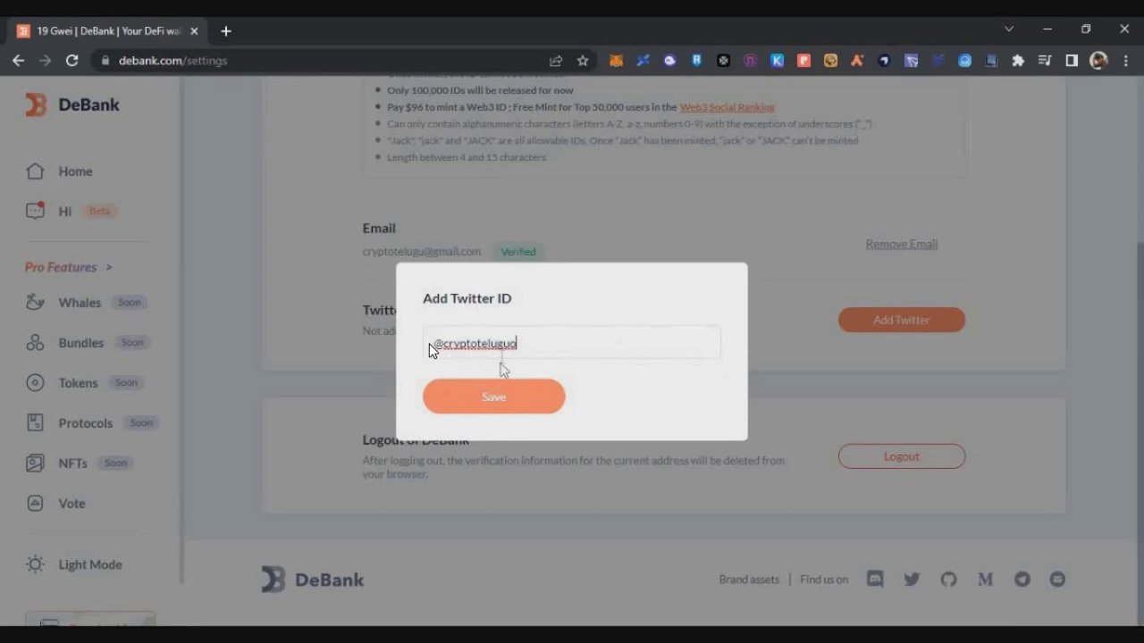
{"action": "left_click", "coordinate": [555, 404]}
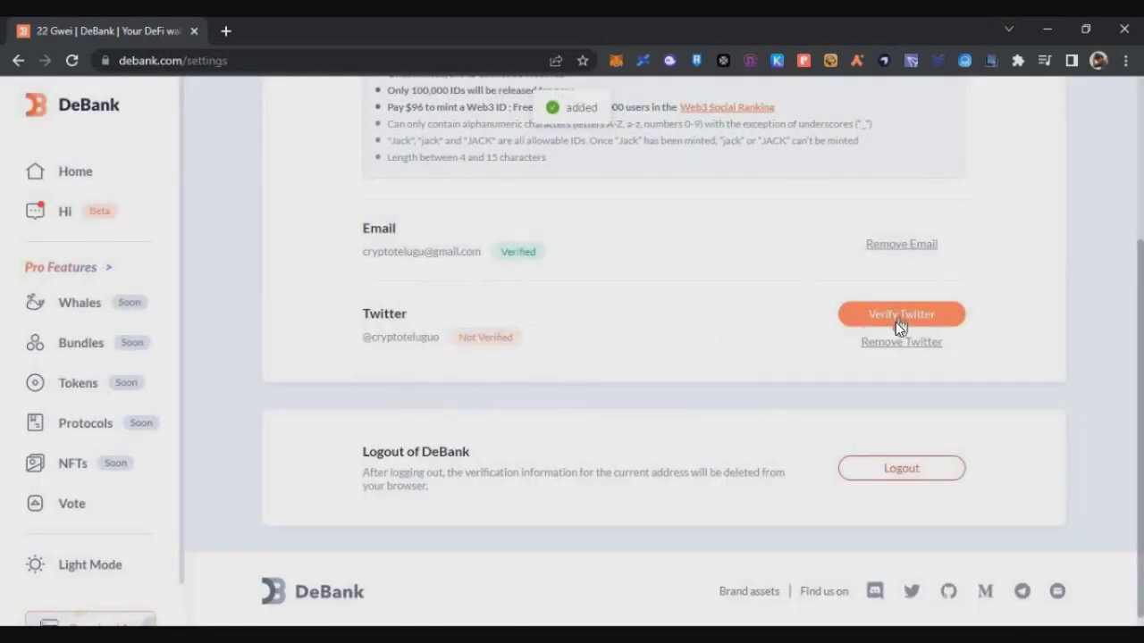
Verify the Twitter account by sending the prepared binding tweet and completing the verification in DeBank.
{"action": "left_click", "coordinate": [898, 324]}
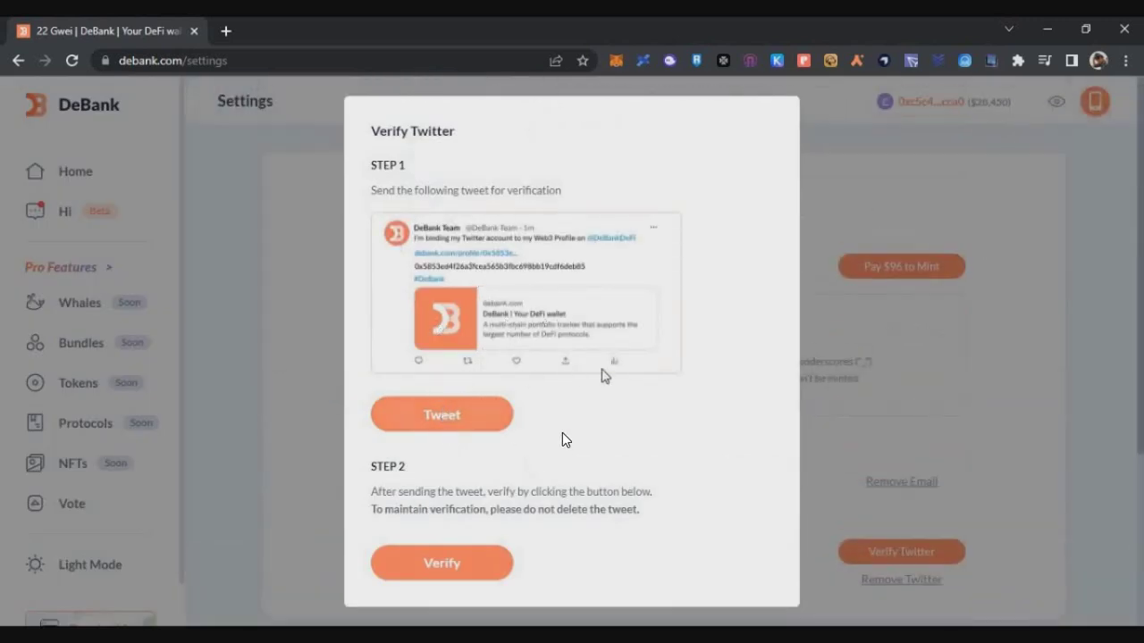
{"action": "left_click", "coordinate": [442, 414]}
{"action": "left_click", "coordinate": [775, 466]}
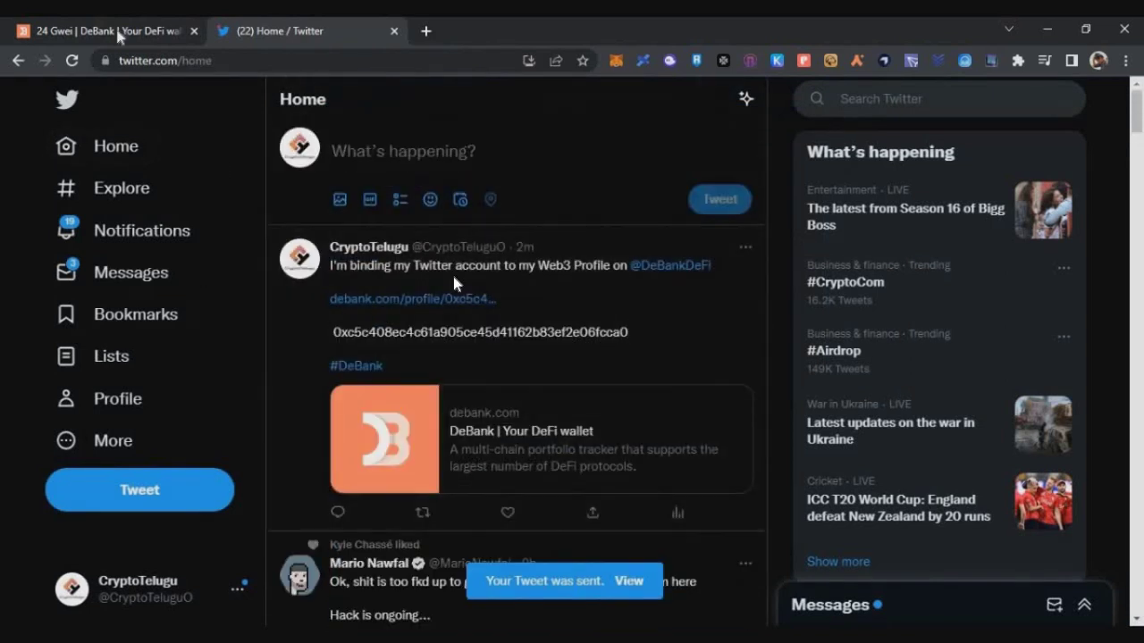
{"action": "left_click", "coordinate": [117, 30]}
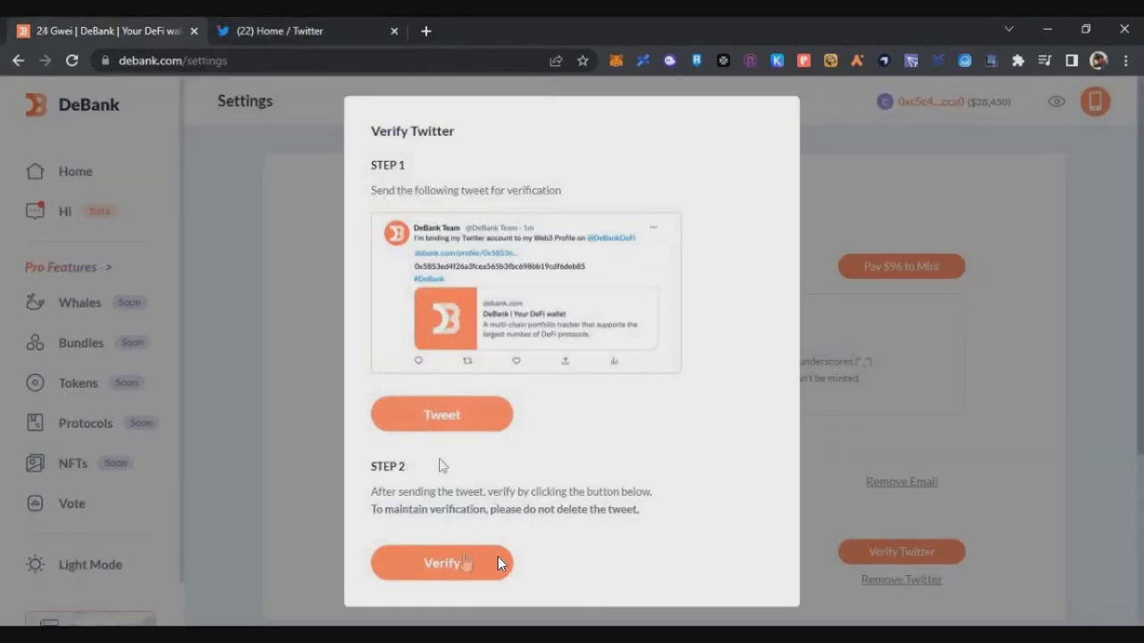
{"action": "left_click", "coordinate": [497, 563]}
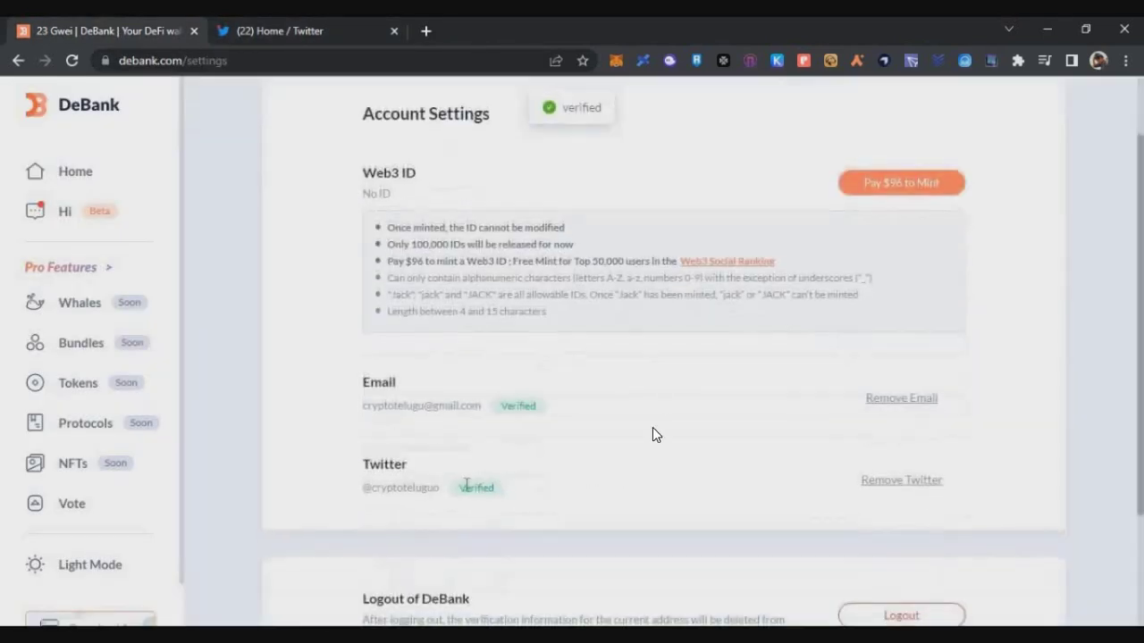
Look over the verification status of the Email and Twitter entries in Account Settings.
{"action": "left_click_drag", "start_coordinate": [363, 488], "coordinate": [473, 487]}
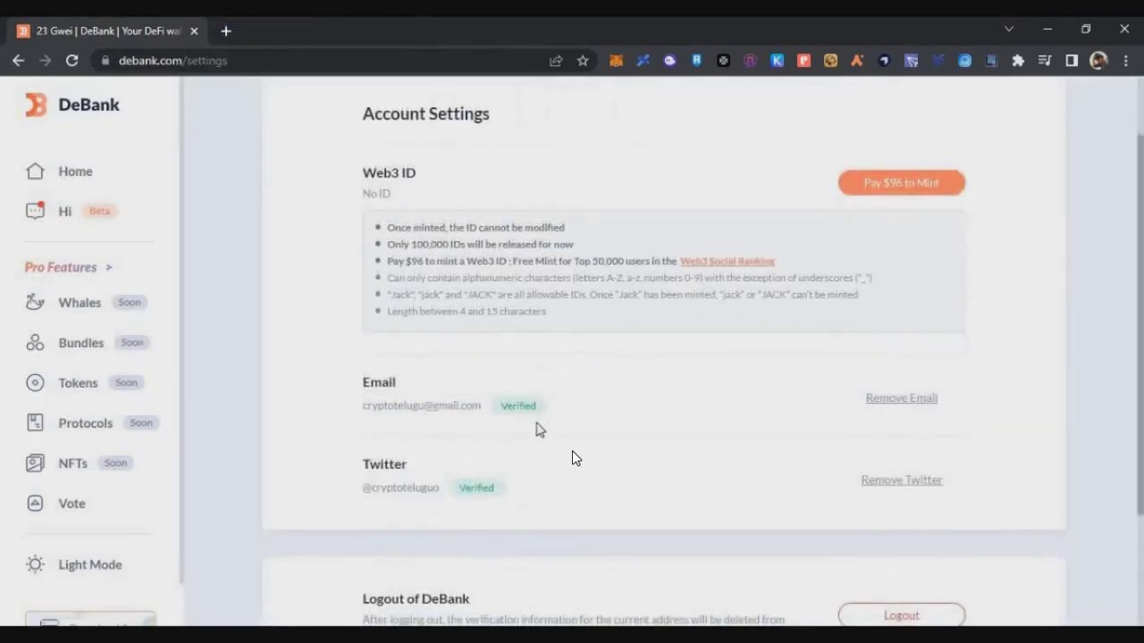
{"action": "double_click", "coordinate": [518, 407]}
{"action": "double_click", "coordinate": [474, 489]}
{"action": "left_click", "coordinate": [643, 449]}
{"action": "scroll", "coordinate": [580, 440], "scroll_direction": "down", "scroll_amount": 2}
{"action": "scroll", "coordinate": [251, 271], "scroll_direction": "up", "scroll_amount": 5}
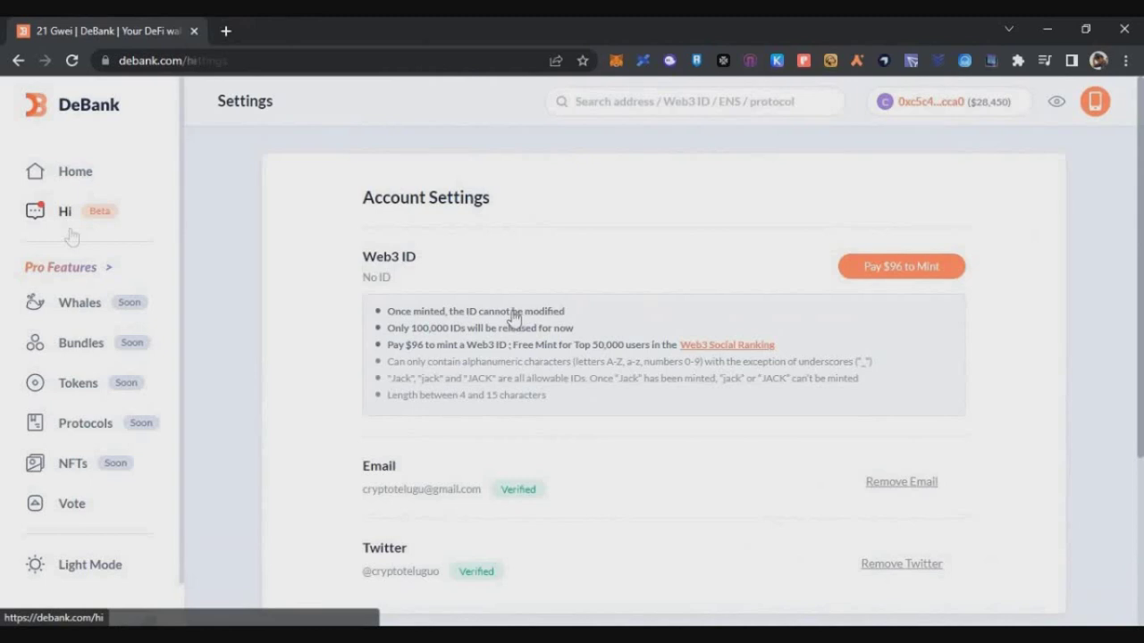
Open DeBank Hi and start registering a DeBank Layer2 account.
{"action": "left_click", "coordinate": [71, 234]}
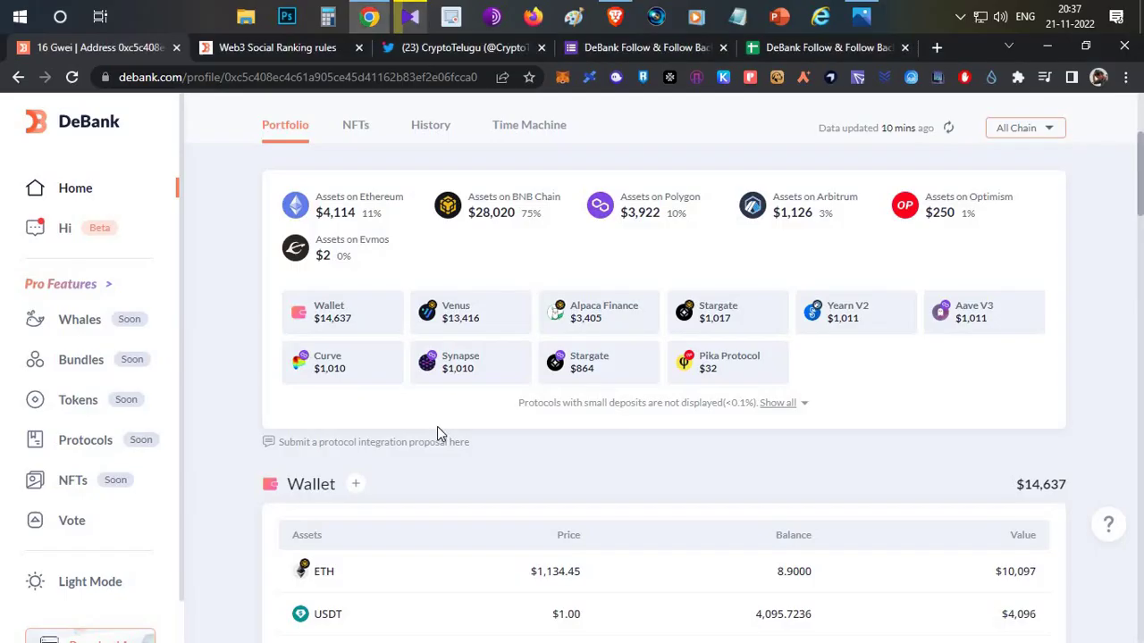
{"action": "scroll", "coordinate": [434, 384], "scroll_direction": "up", "scroll_amount": 3}
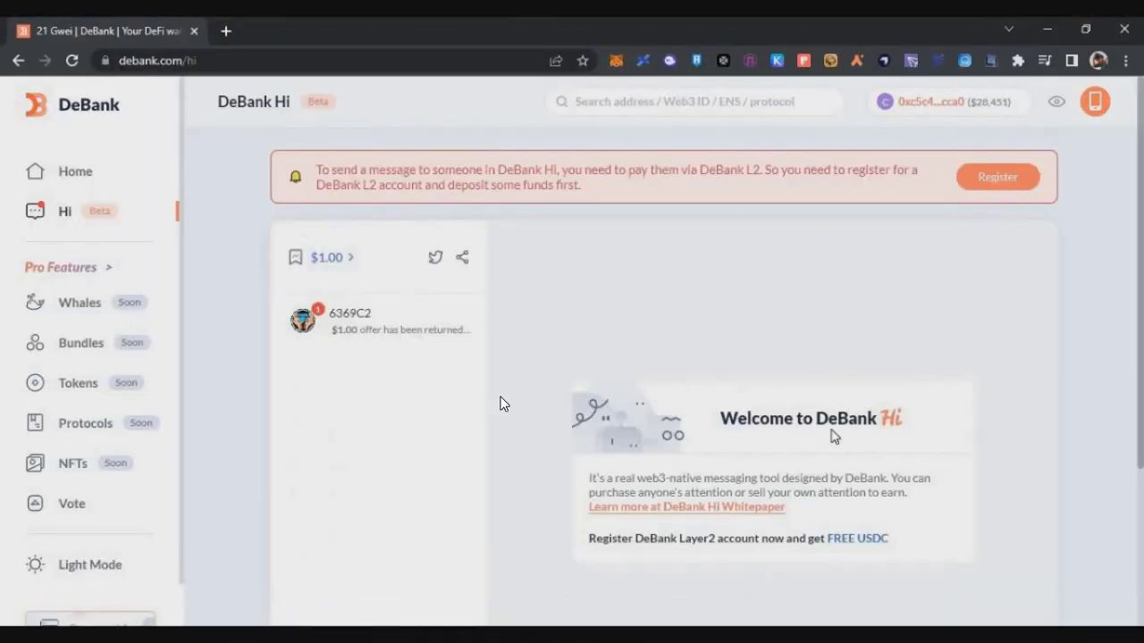
{"action": "left_click_drag", "start_coordinate": [720, 418], "coordinate": [829, 420]}
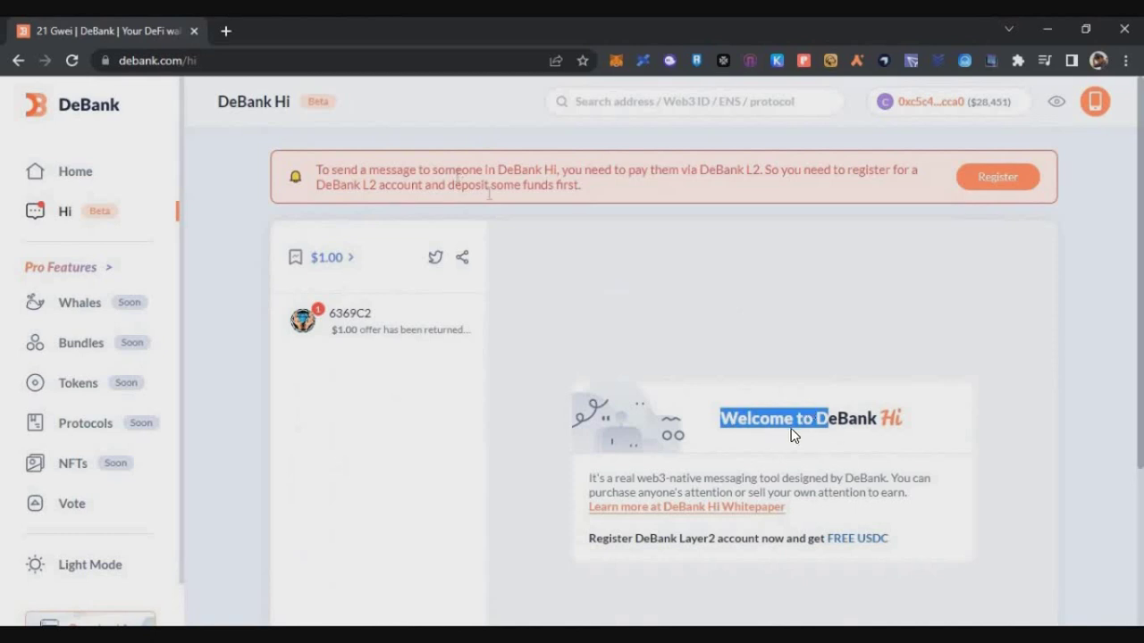
{"action": "left_click", "coordinate": [997, 177]}
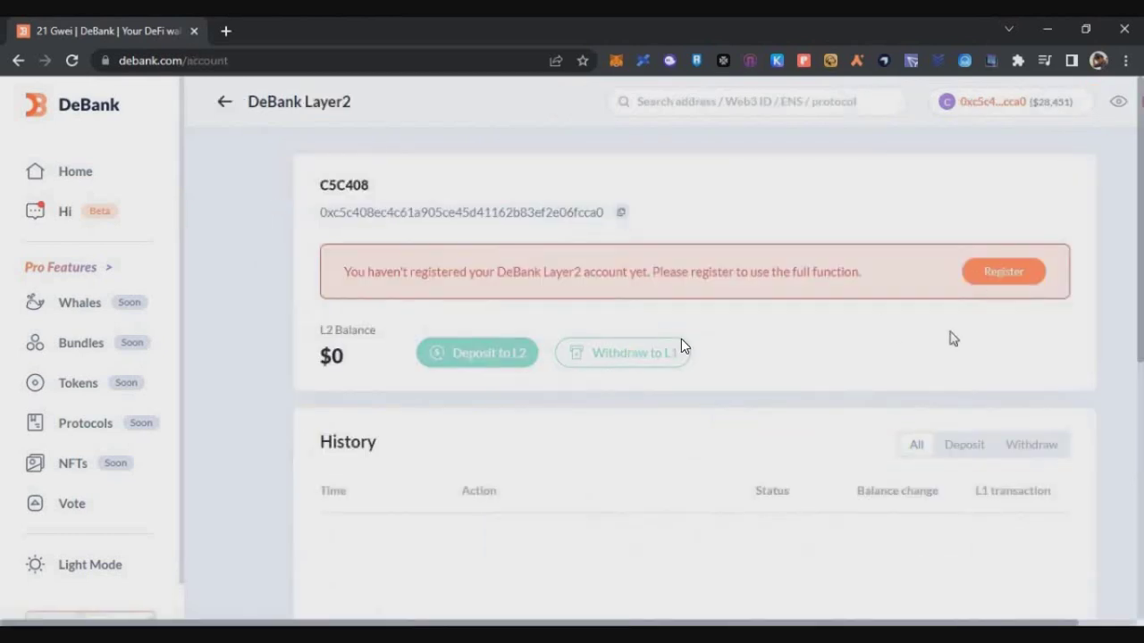
{"action": "left_click", "coordinate": [965, 281]}
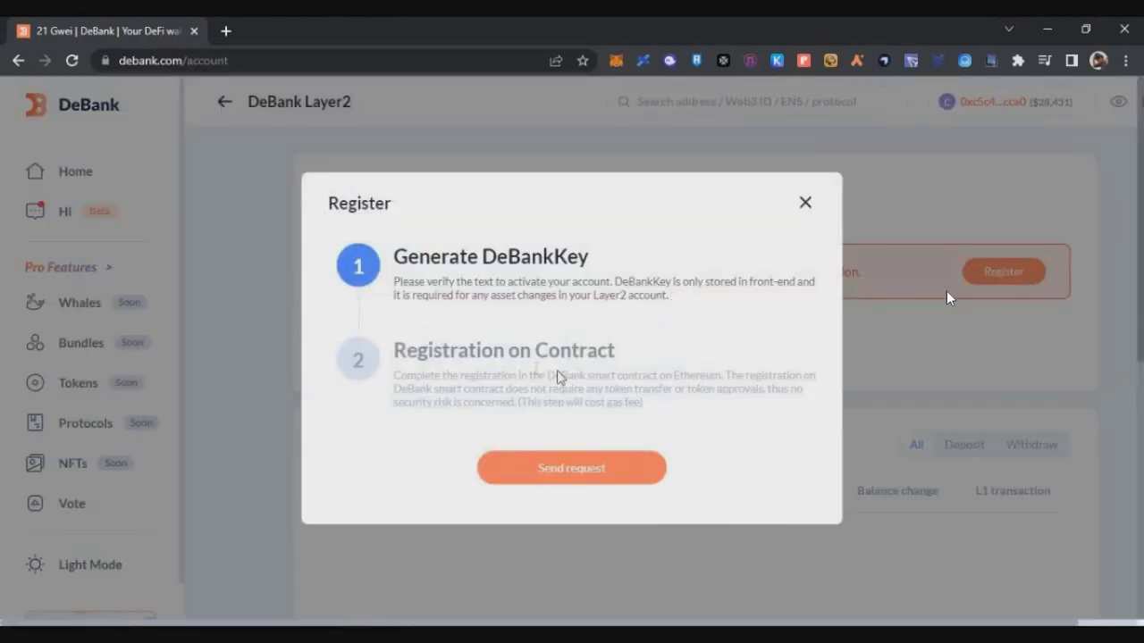
Generate the DeBankKey by approving the wallet request, and confirm the contract registration transaction in MetaMask.
{"action": "left_click_drag", "start_coordinate": [407, 259], "coordinate": [521, 257]}
{"action": "left_click", "coordinate": [592, 282]}
{"action": "left_click", "coordinate": [581, 480]}
{"action": "left_click", "coordinate": [1064, 477]}
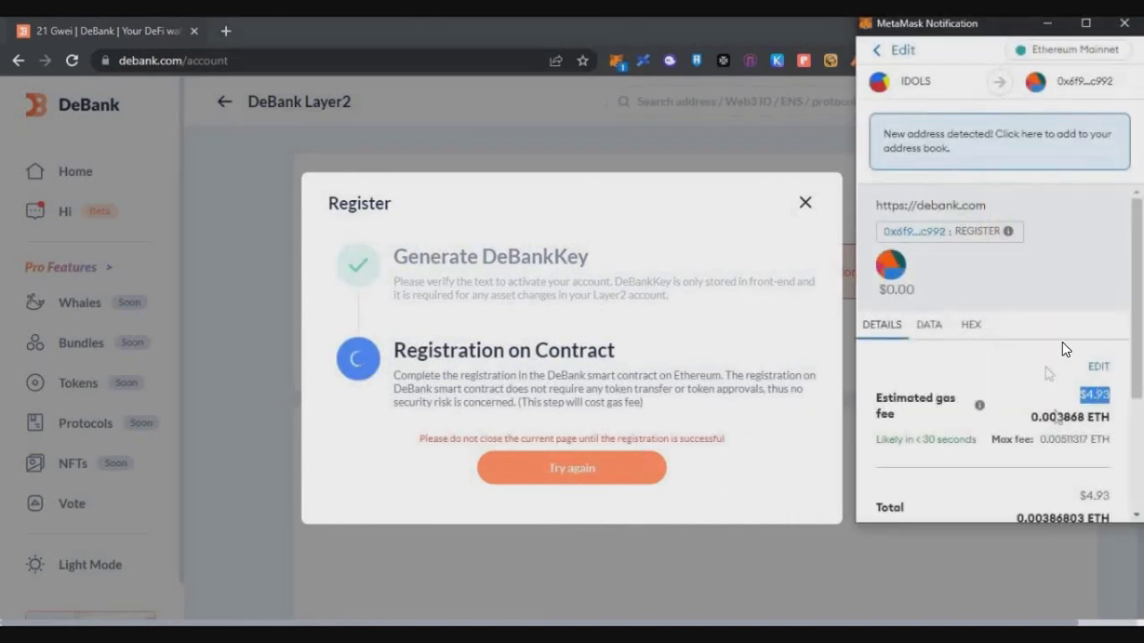
{"action": "scroll", "coordinate": [1037, 339], "scroll_direction": "down", "scroll_amount": 3}
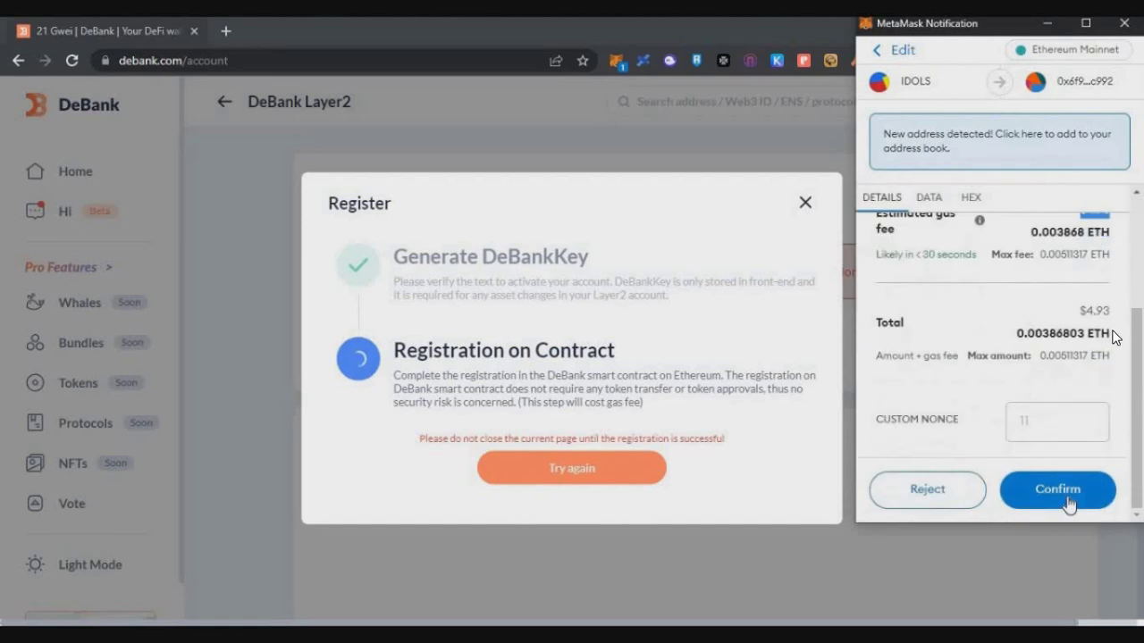
{"action": "left_click", "coordinate": [1065, 493]}
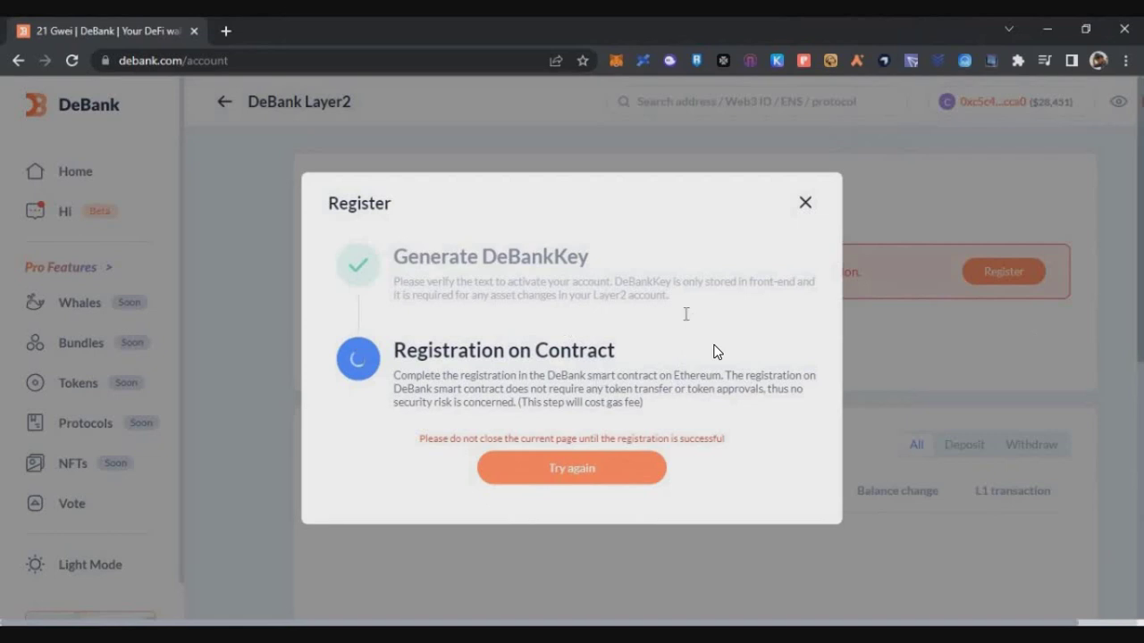
Set the six-character password that encrypts the DeBankKey and confirm it.
{"action": "left_click_drag", "start_coordinate": [501, 266], "coordinate": [669, 287]}
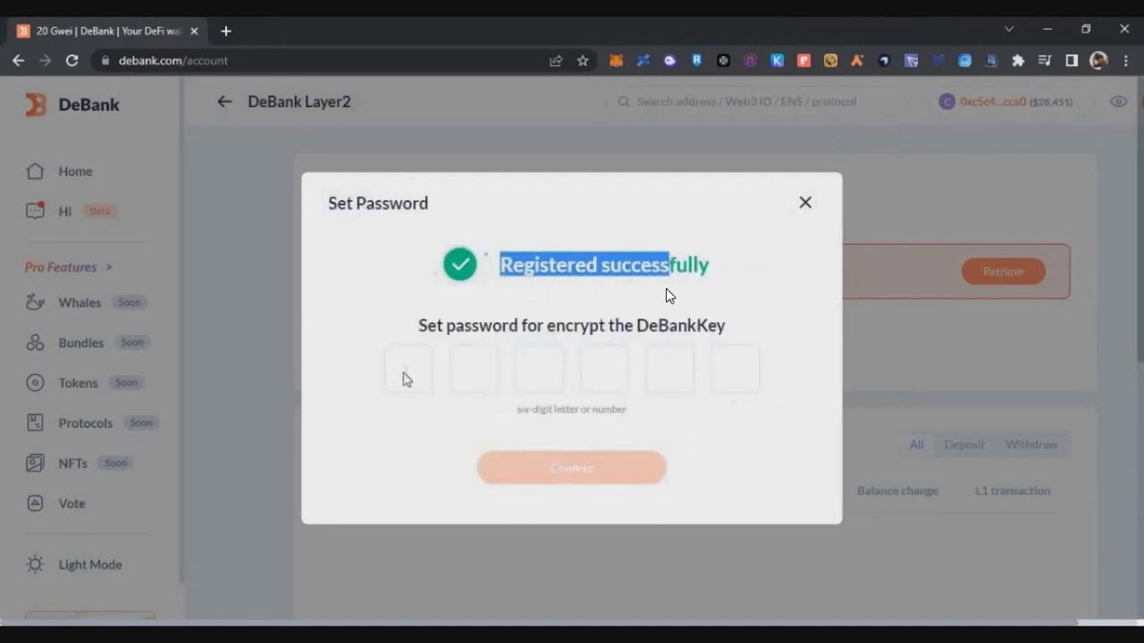
{"action": "left_click", "coordinate": [408, 373]}
{"action": "type", "text": "••••••"}
{"action": "left_click_drag", "start_coordinate": [499, 277], "coordinate": [640, 292]}
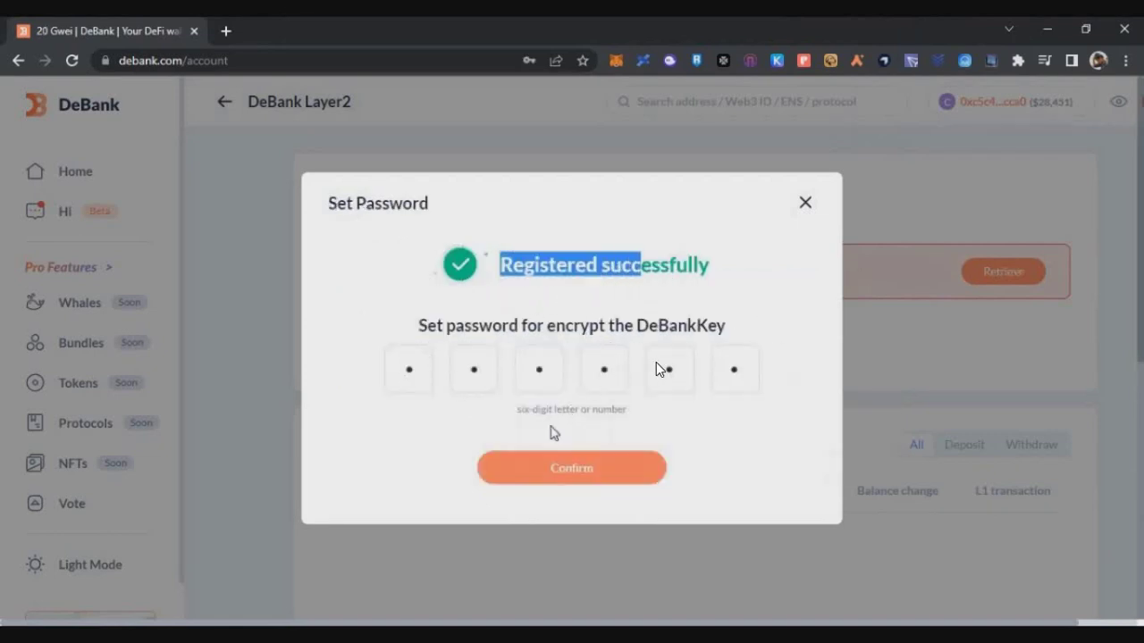
{"action": "left_click", "coordinate": [653, 462]}
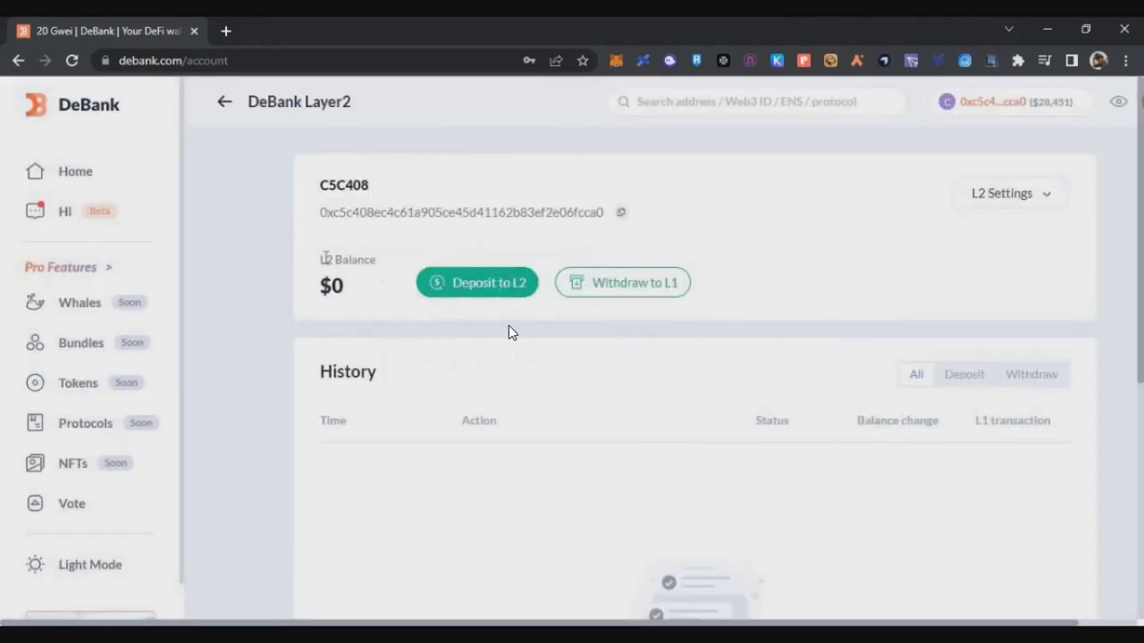
Open the DeBank Team conversation in DeBank Hi, claim its $1.25 offer and read the welcome message.
{"action": "left_click", "coordinate": [67, 215]}
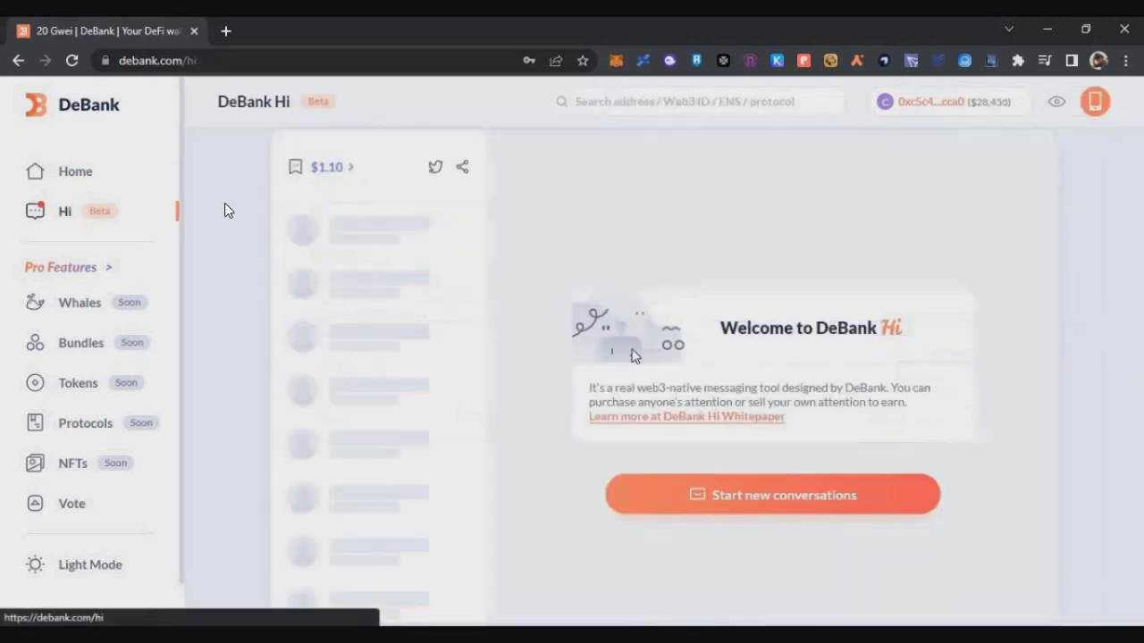
{"action": "left_click", "coordinate": [397, 234]}
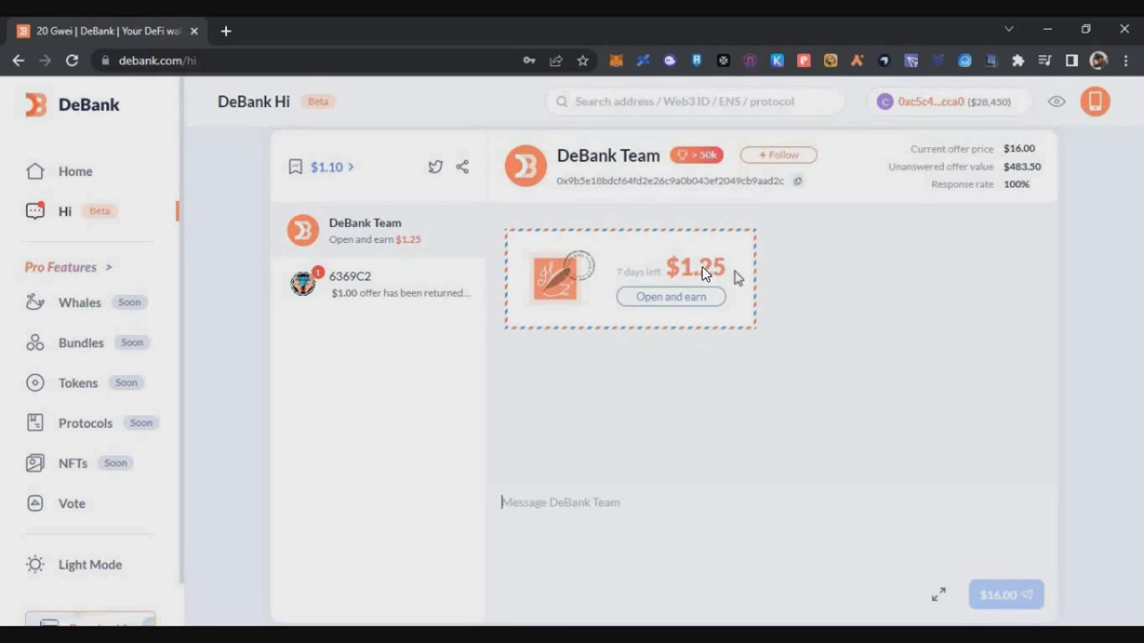
{"action": "mouse_move", "coordinate": [669, 331]}
{"action": "left_mouse_down"}
{"action": "mouse_move", "coordinate": [670, 310]}
{"action": "mouse_move", "coordinate": [689, 303]}
{"action": "mouse_move", "coordinate": [670, 309]}
{"action": "left_mouse_up"}
{"action": "left_click", "coordinate": [675, 296]}
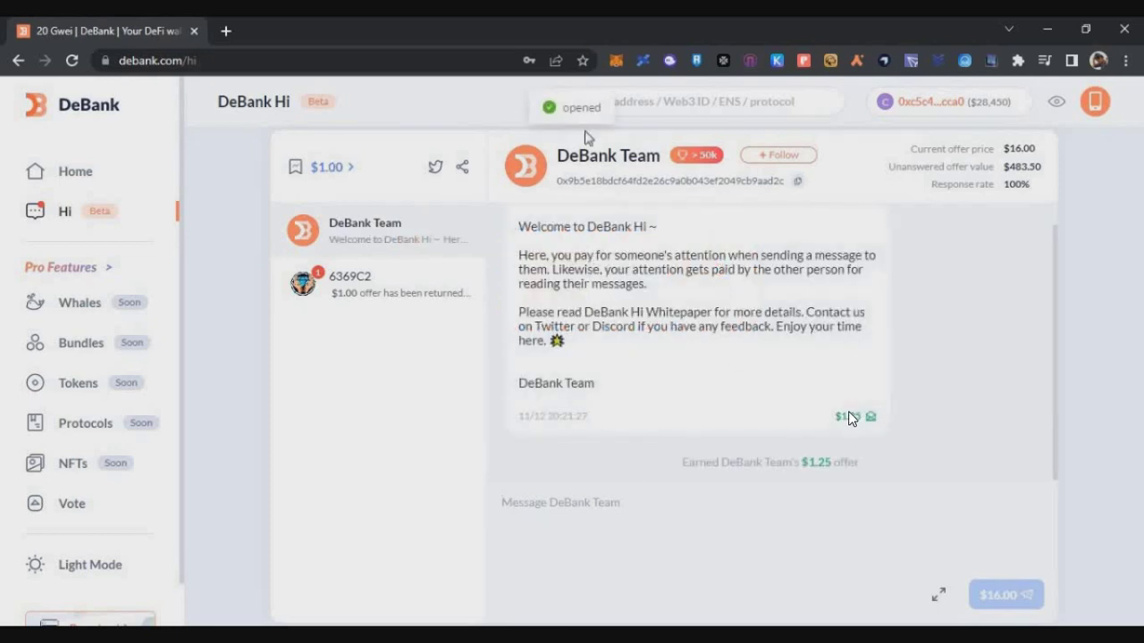
{"action": "left_click_drag", "start_coordinate": [569, 107], "coordinate": [589, 107]}
{"action": "left_click_drag", "start_coordinate": [640, 298], "coordinate": [714, 342]}
{"action": "left_click", "coordinate": [844, 413]}
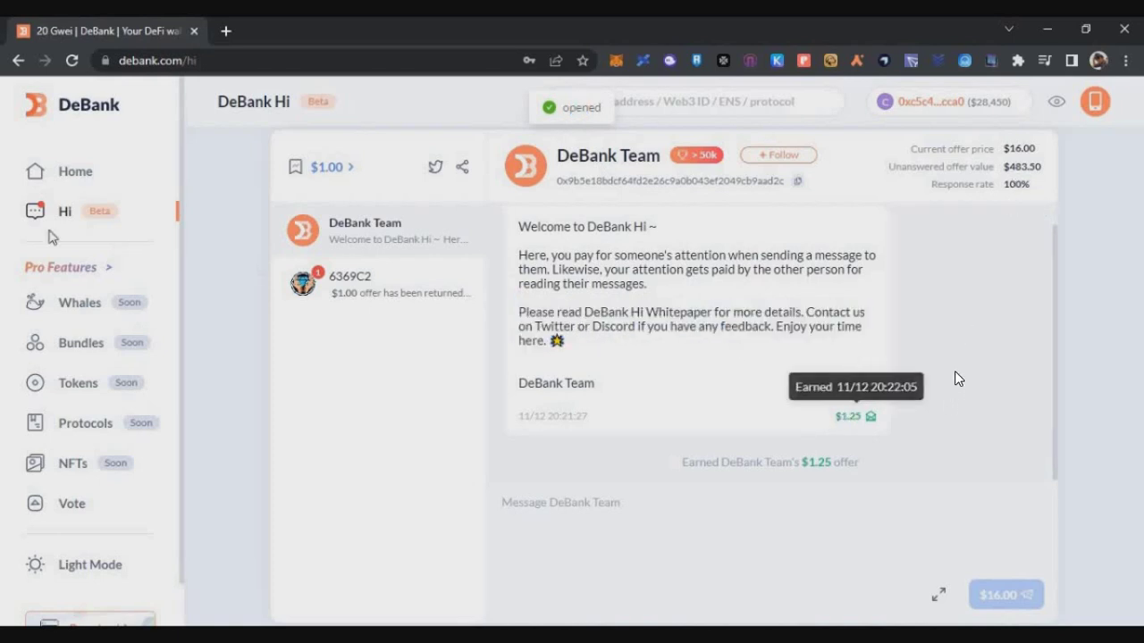
View the price for messages to this address in DeBank Hi, and check the L2 balance on the Layer2 account page.
{"action": "left_click", "coordinate": [312, 172]}
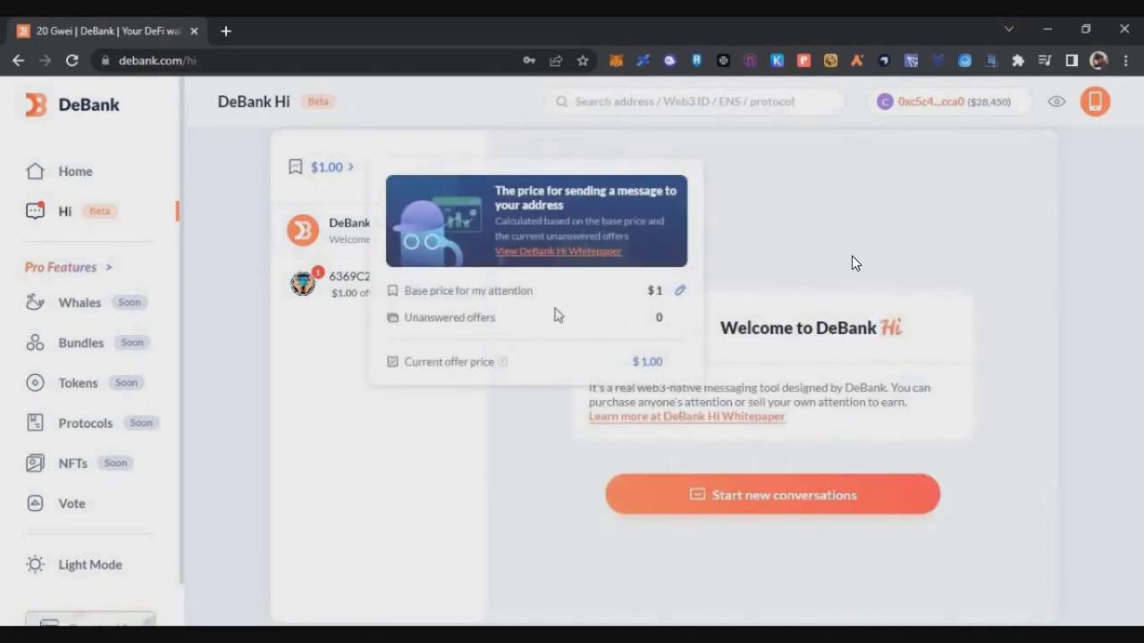
{"action": "left_click", "coordinate": [952, 106]}
{"action": "left_click", "coordinate": [963, 200]}
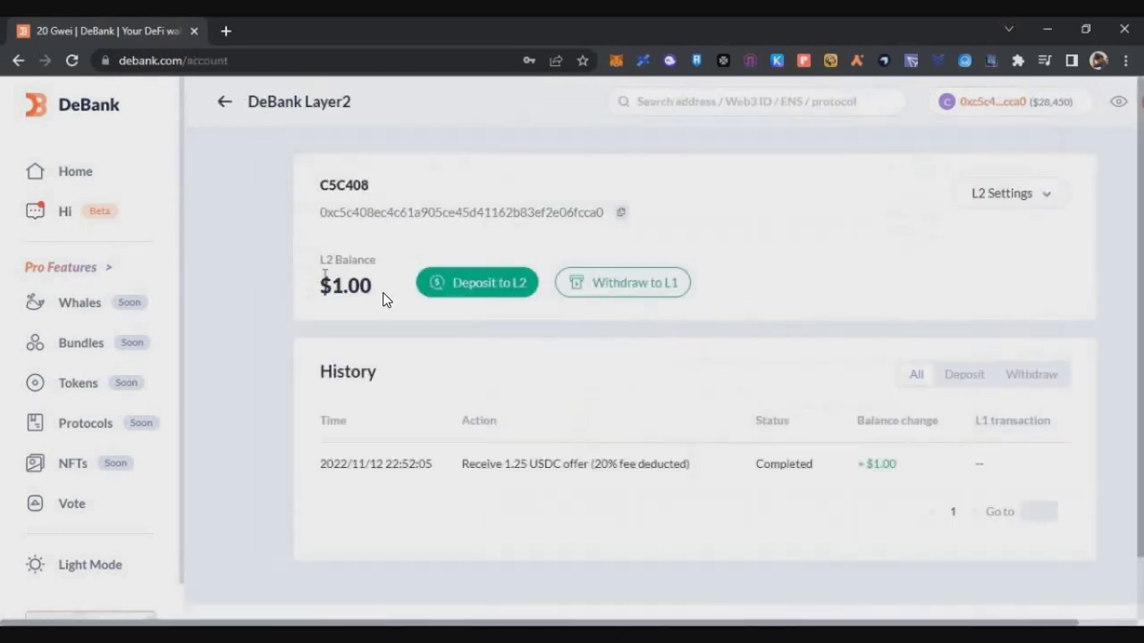
{"action": "left_click_drag", "start_coordinate": [324, 276], "coordinate": [391, 293]}
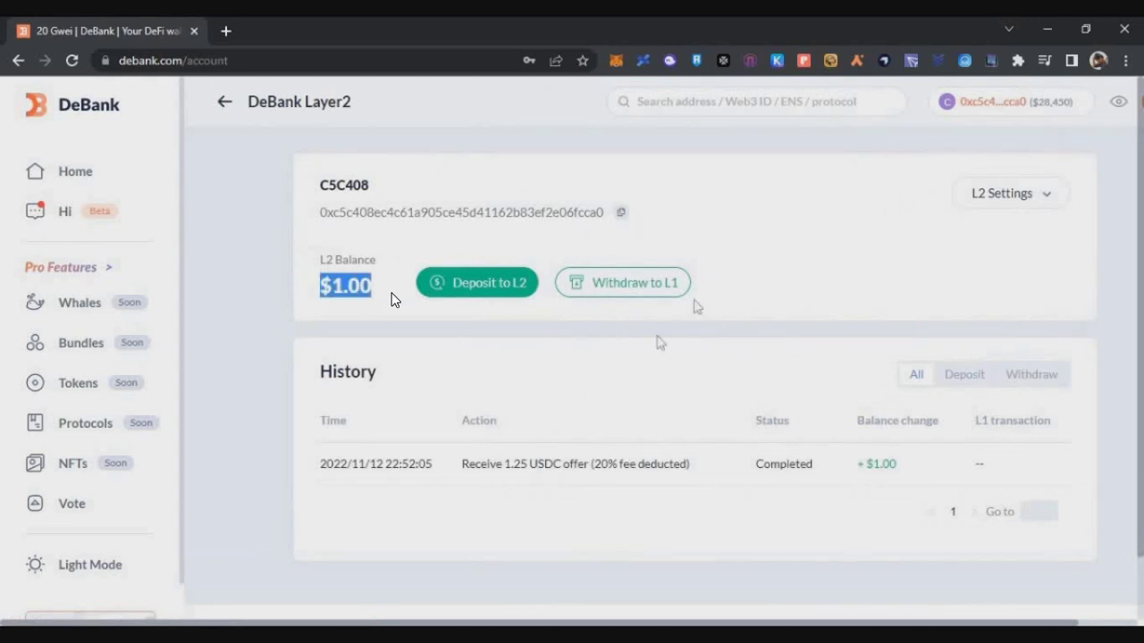
Set the account's profile avatar to the SNEAKER HEADS Official NFT and save it.
{"action": "left_click", "coordinate": [701, 208]}
{"action": "left_click", "coordinate": [65, 212]}
{"action": "left_click", "coordinate": [382, 286]}
{"action": "left_click", "coordinate": [74, 175]}
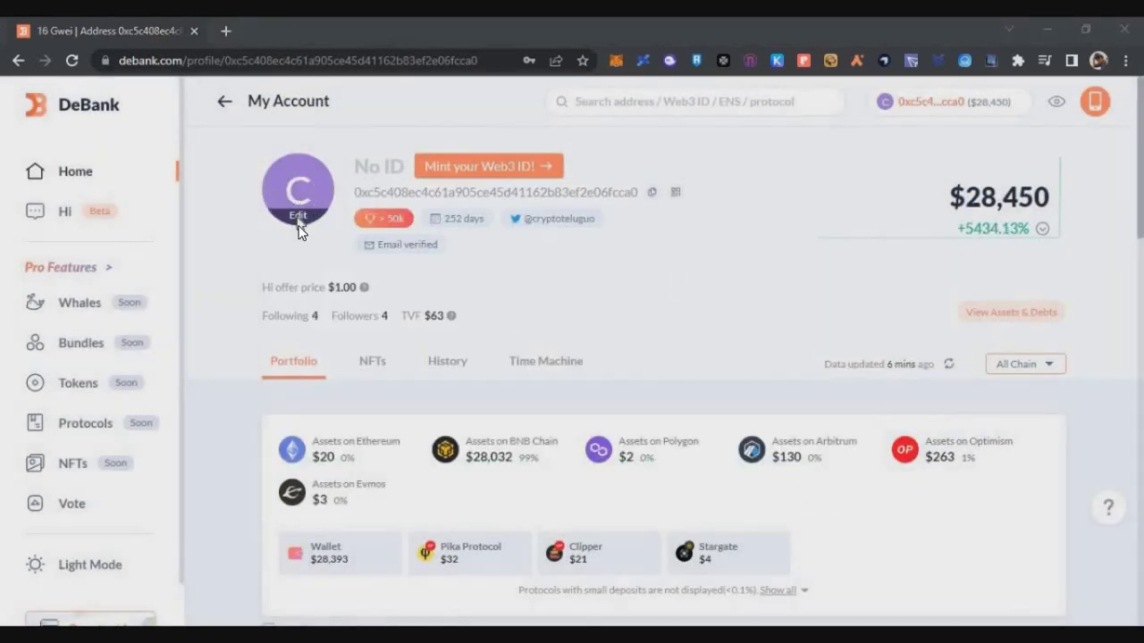
{"action": "left_click", "coordinate": [306, 217]}
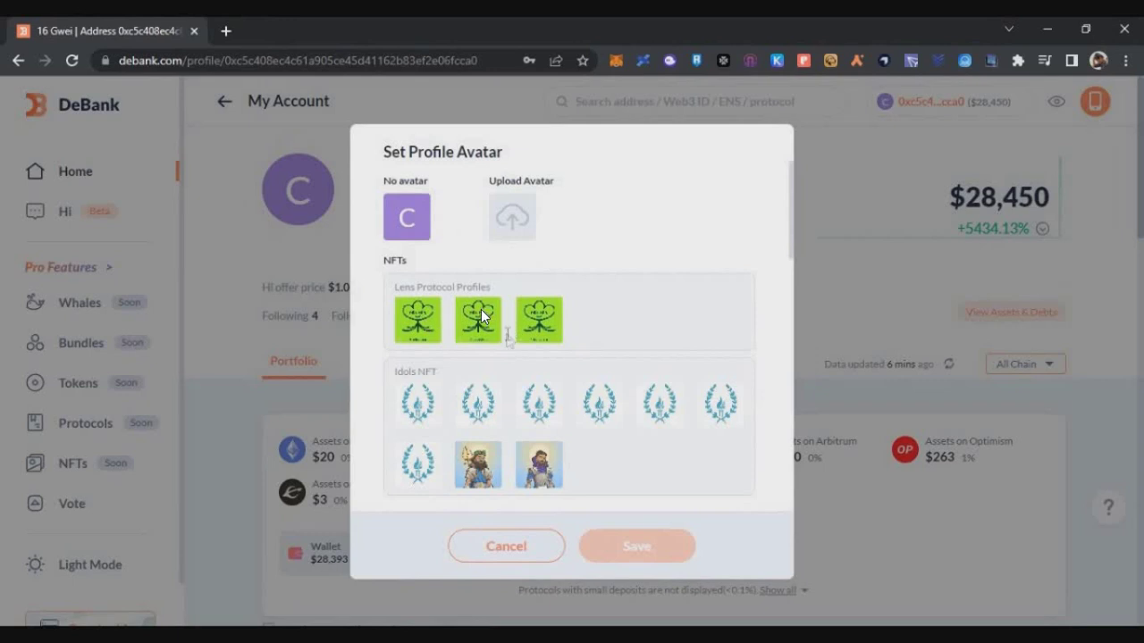
{"action": "scroll", "coordinate": [503, 330], "scroll_direction": "down", "scroll_amount": 4}
{"action": "scroll", "coordinate": [502, 333], "scroll_direction": "down", "scroll_amount": 5}
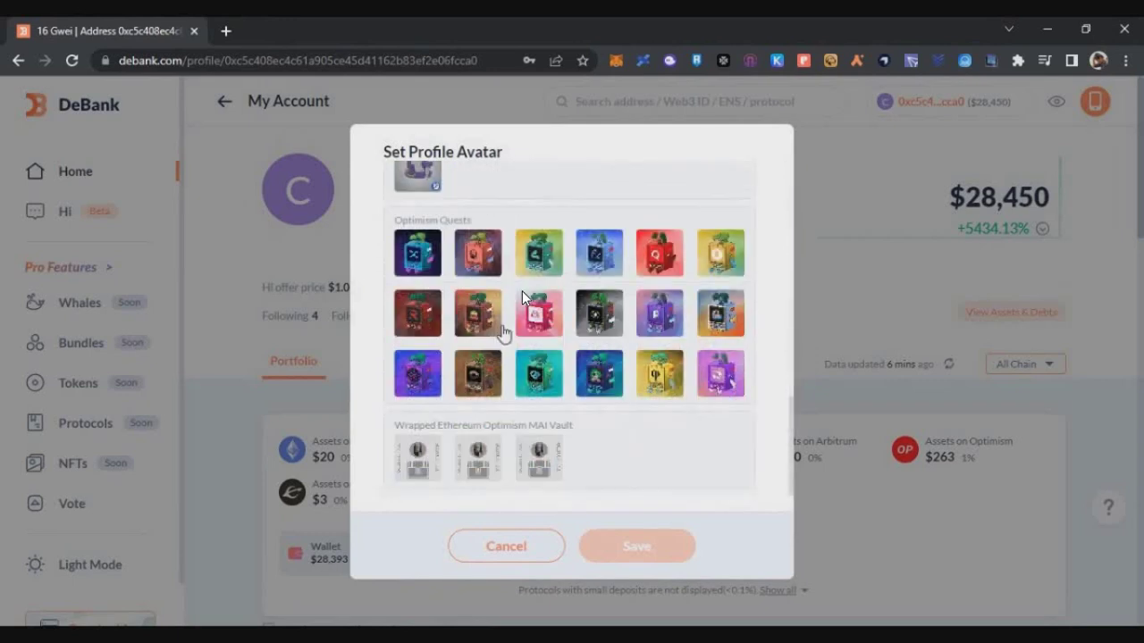
{"action": "scroll", "coordinate": [505, 335], "scroll_direction": "up", "scroll_amount": 5}
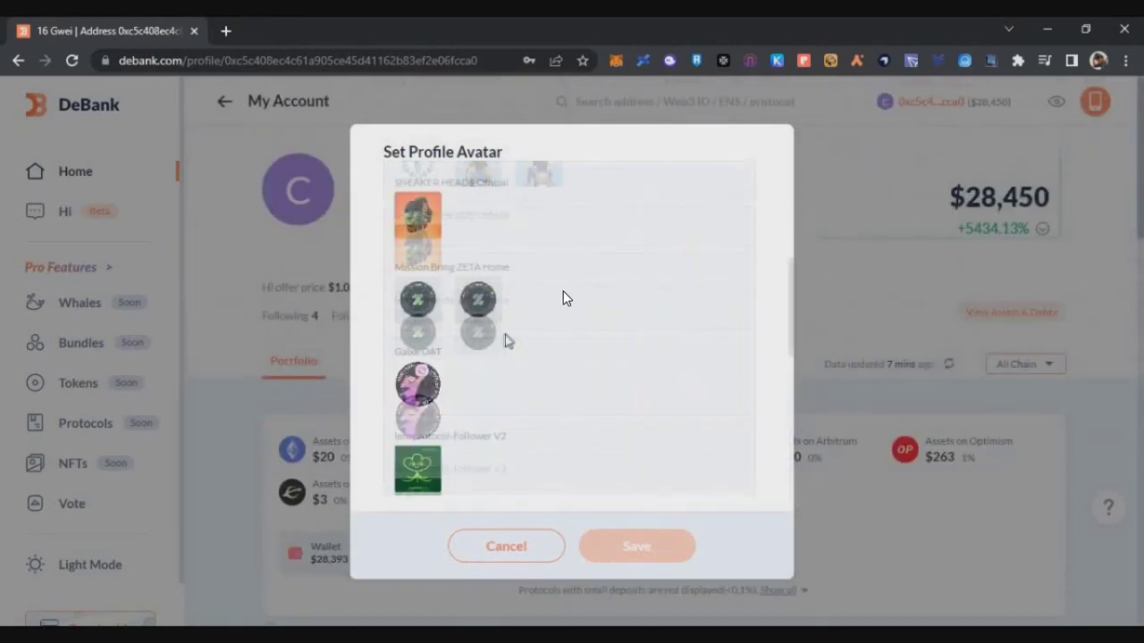
{"action": "scroll", "coordinate": [505, 340], "scroll_direction": "up", "scroll_amount": 4}
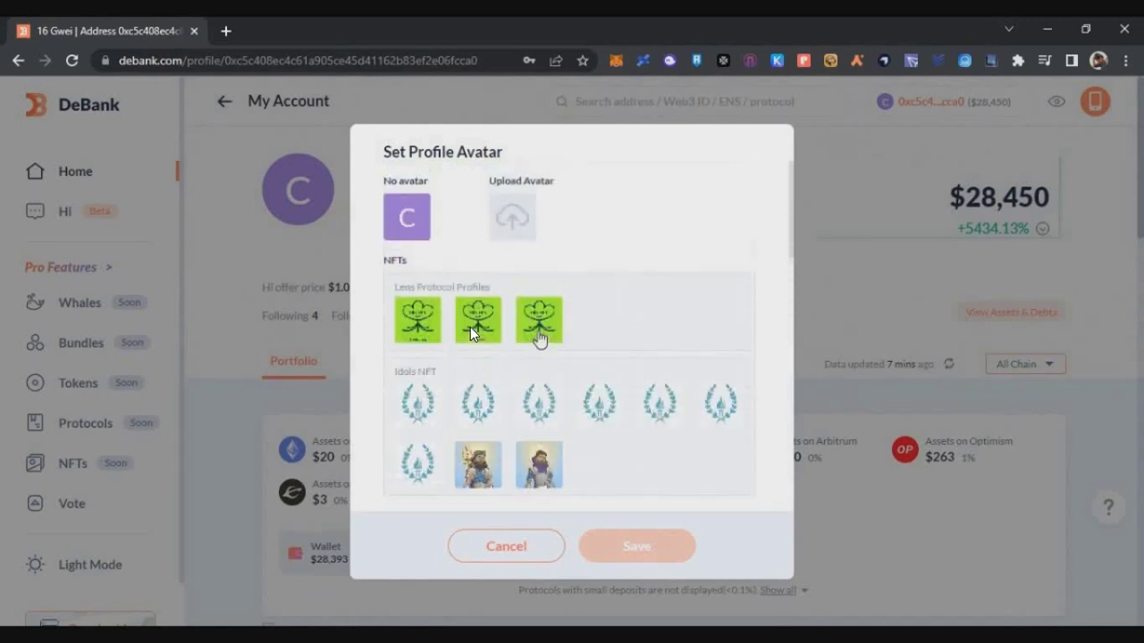
{"action": "scroll", "coordinate": [524, 326], "scroll_direction": "down", "scroll_amount": 2}
{"action": "left_click", "coordinate": [420, 393]}
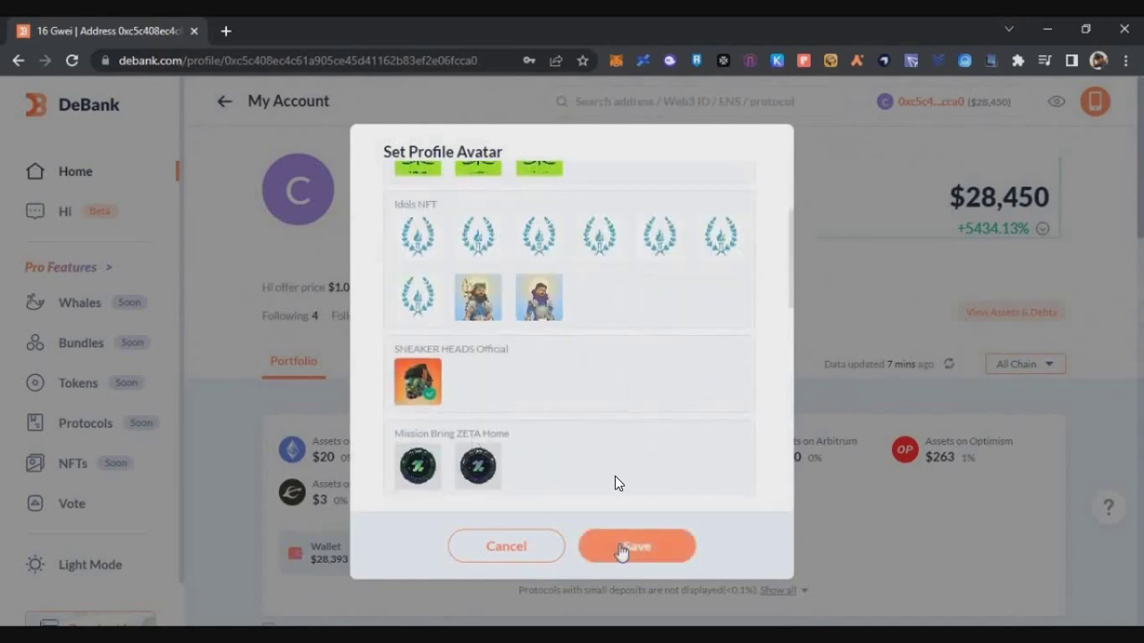
{"action": "left_click", "coordinate": [648, 545]}
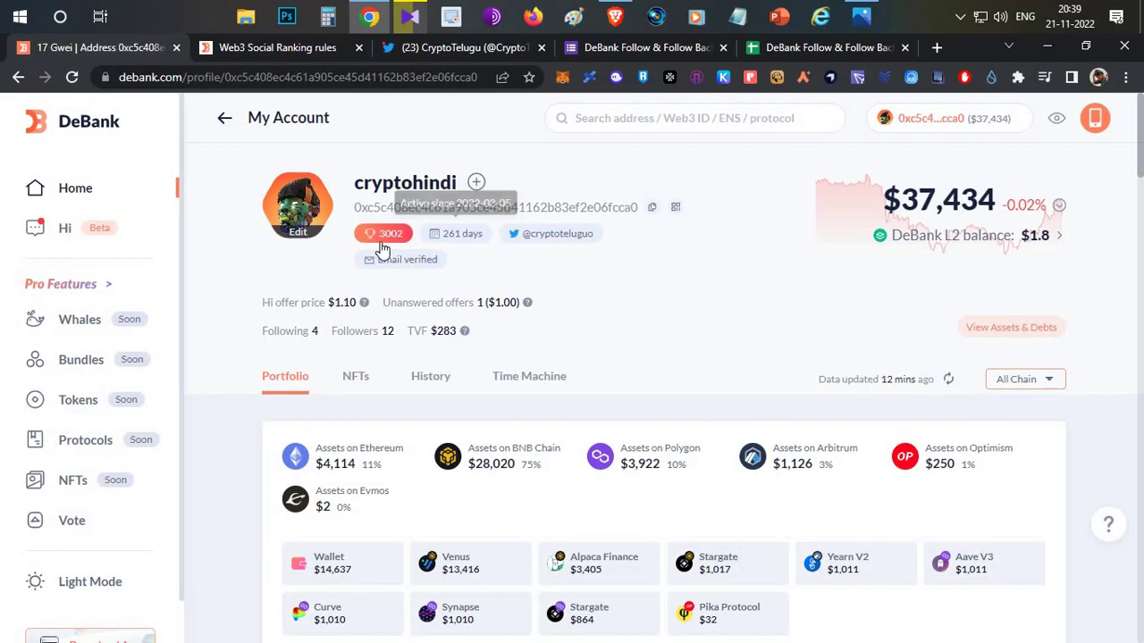
Open the Web3 Social Ranking, view the scores on page 1000, and return to the profile.
{"action": "left_click", "coordinate": [379, 239]}
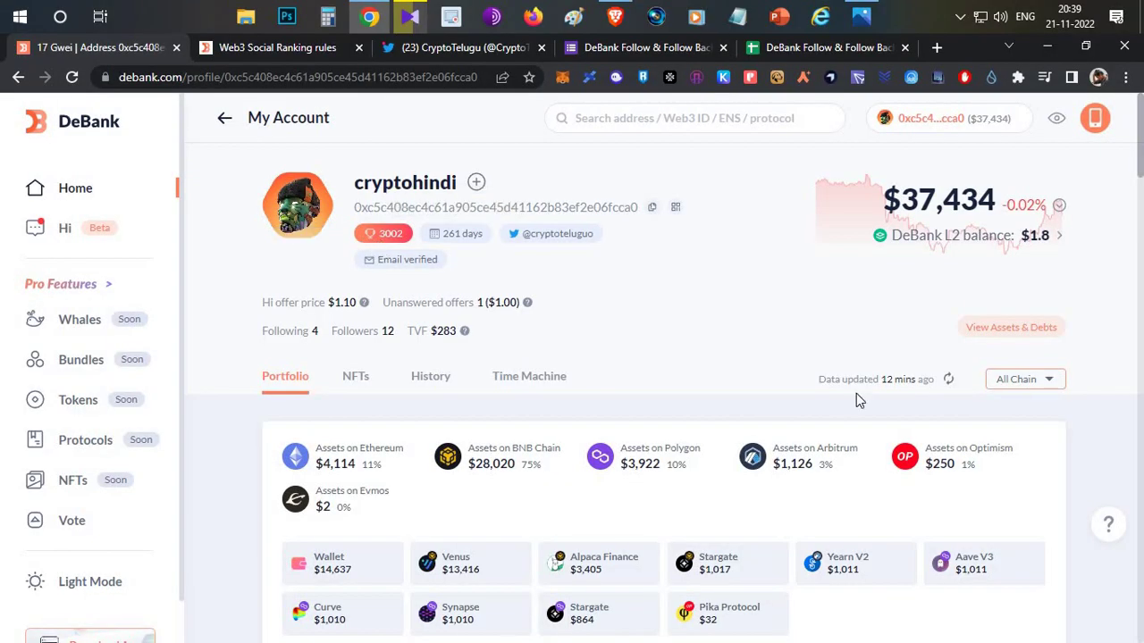
{"action": "scroll", "coordinate": [838, 398], "scroll_direction": "down", "scroll_amount": 20}
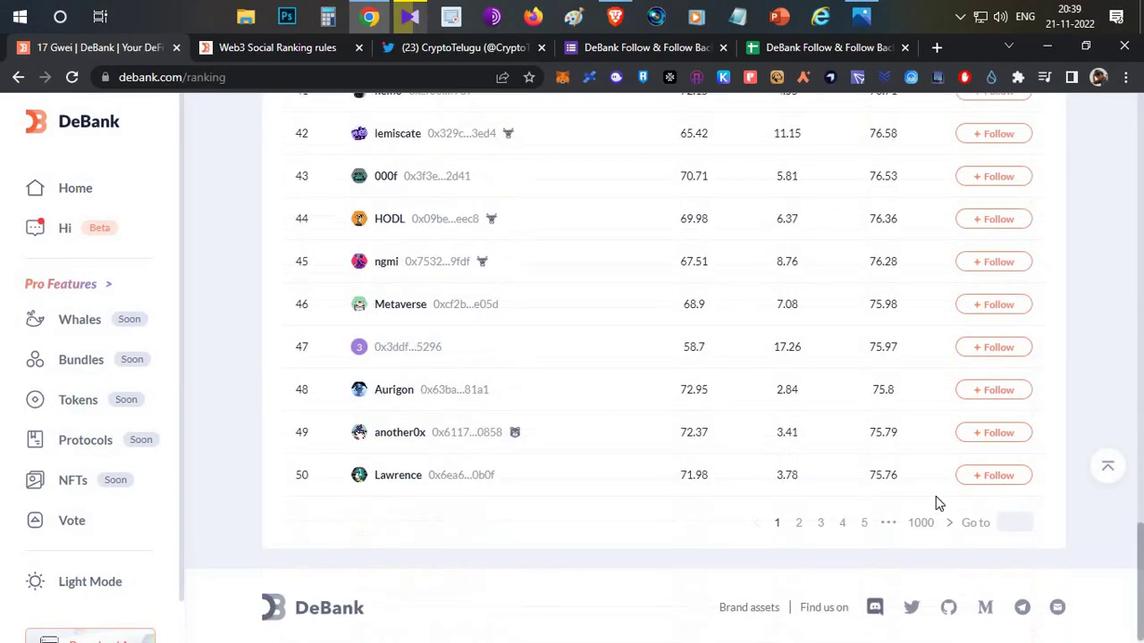
{"action": "left_click", "coordinate": [929, 516]}
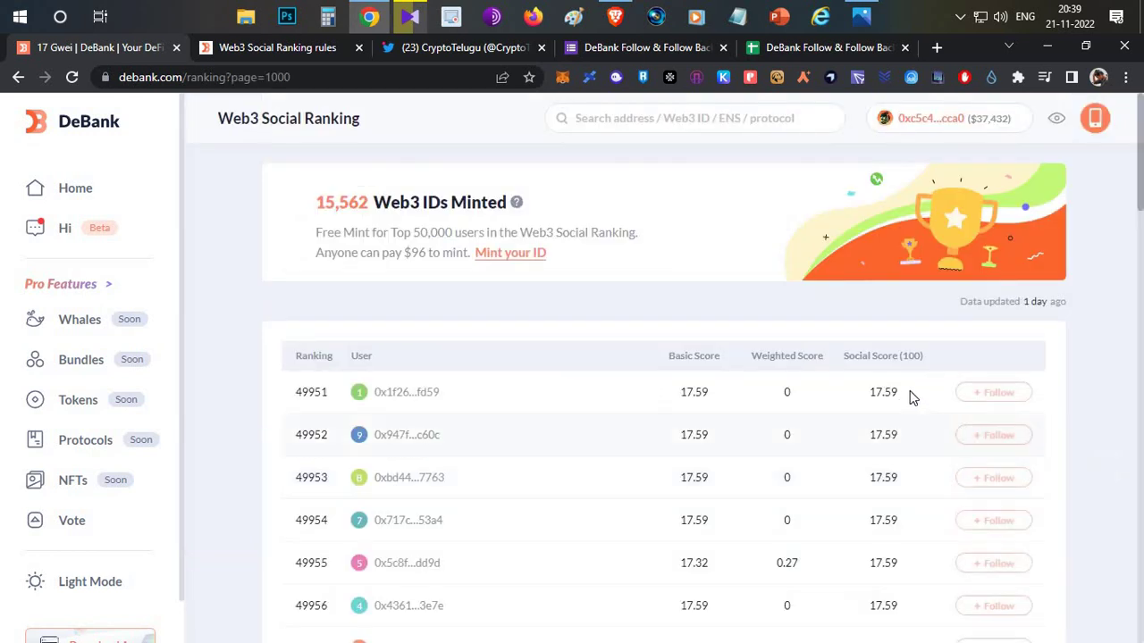
{"action": "left_click", "coordinate": [77, 188]}
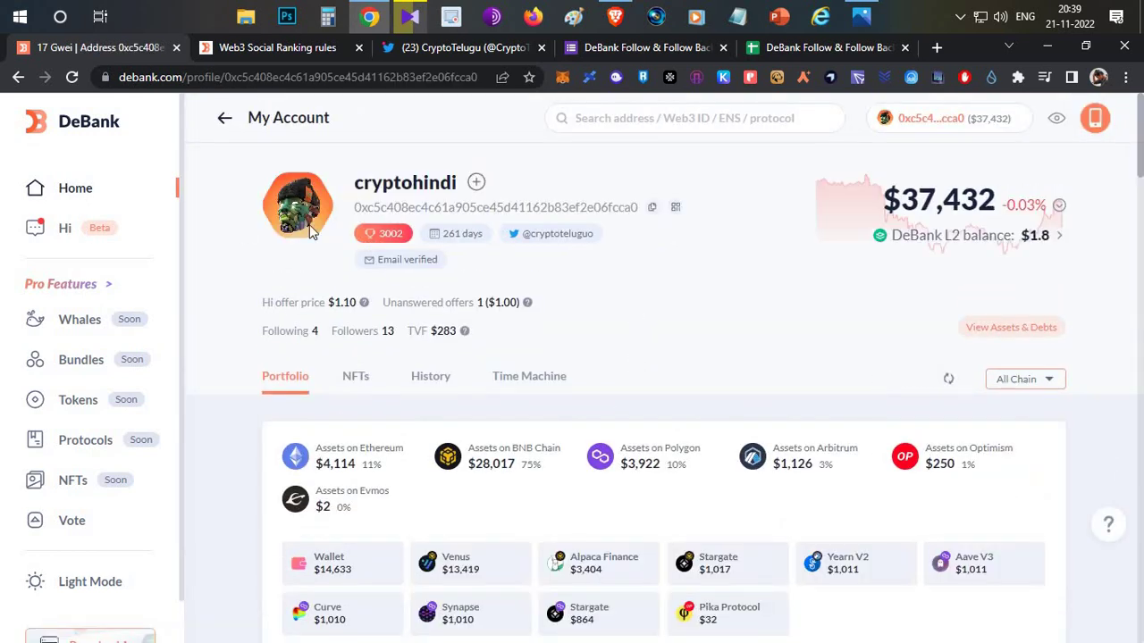
Reopen the Web3 Social Ranking from the profile, check when its data was last updated, and return to the profile.
{"action": "left_click", "coordinate": [375, 242]}
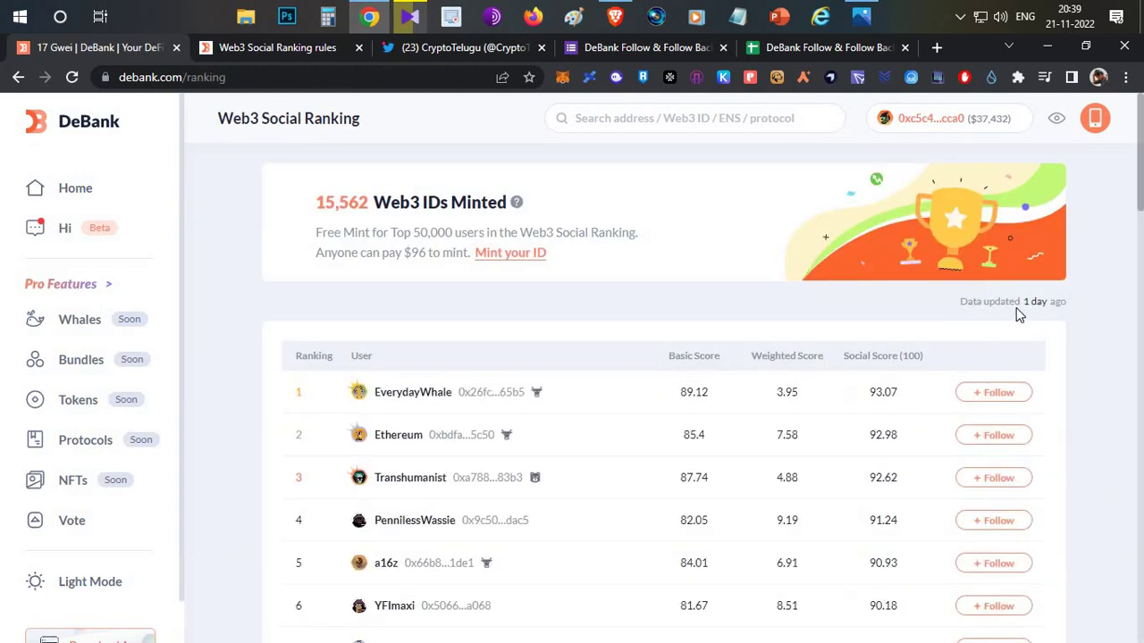
{"action": "left_click_drag", "start_coordinate": [1044, 301], "coordinate": [1027, 319]}
{"action": "left_click", "coordinate": [1025, 308]}
{"action": "left_click_drag", "start_coordinate": [1055, 304], "coordinate": [1014, 303]}
{"action": "left_click", "coordinate": [1020, 301]}
{"action": "scroll", "coordinate": [1113, 338], "scroll_direction": "down", "scroll_amount": 6}
{"action": "scroll", "coordinate": [1092, 312], "scroll_direction": "up", "scroll_amount": 5}
{"action": "left_click", "coordinate": [56, 188]}
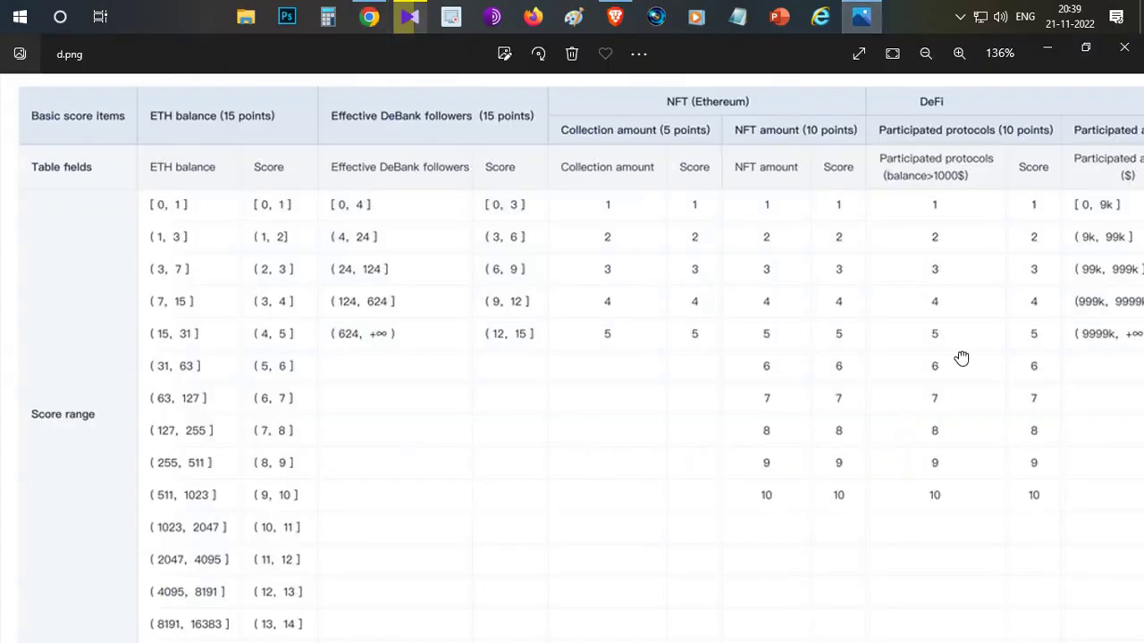
Examine the follower, NFT and DeFi columns of the basic score table in d.png.
{"action": "left_click_drag", "start_coordinate": [736, 356], "coordinate": [584, 360]}
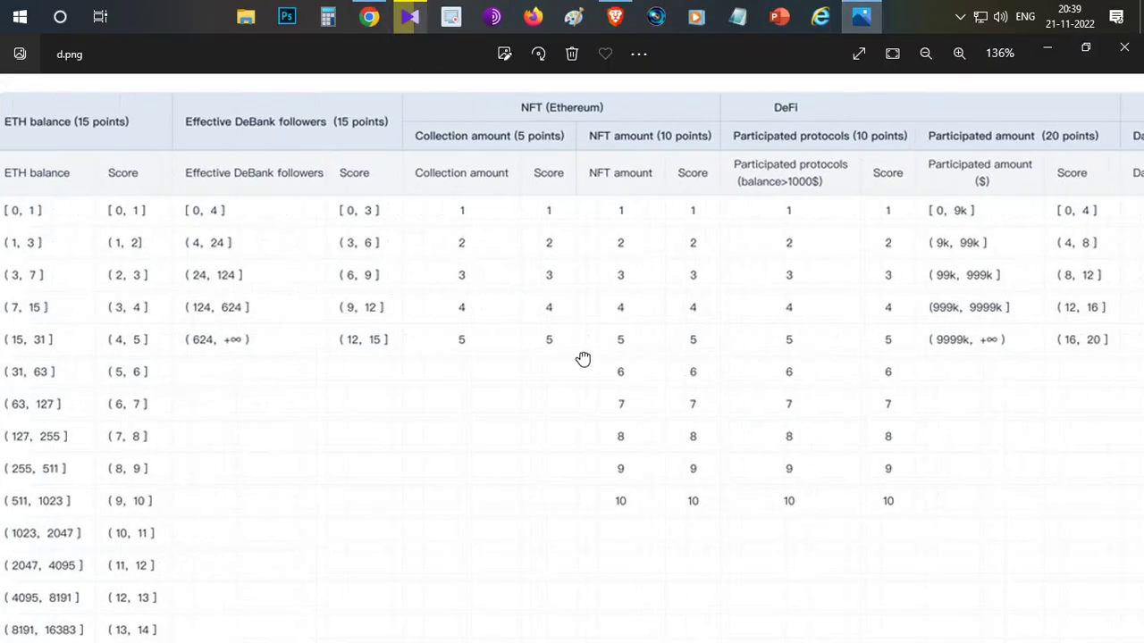
{"action": "left_click_drag", "start_coordinate": [674, 360], "coordinate": [606, 359]}
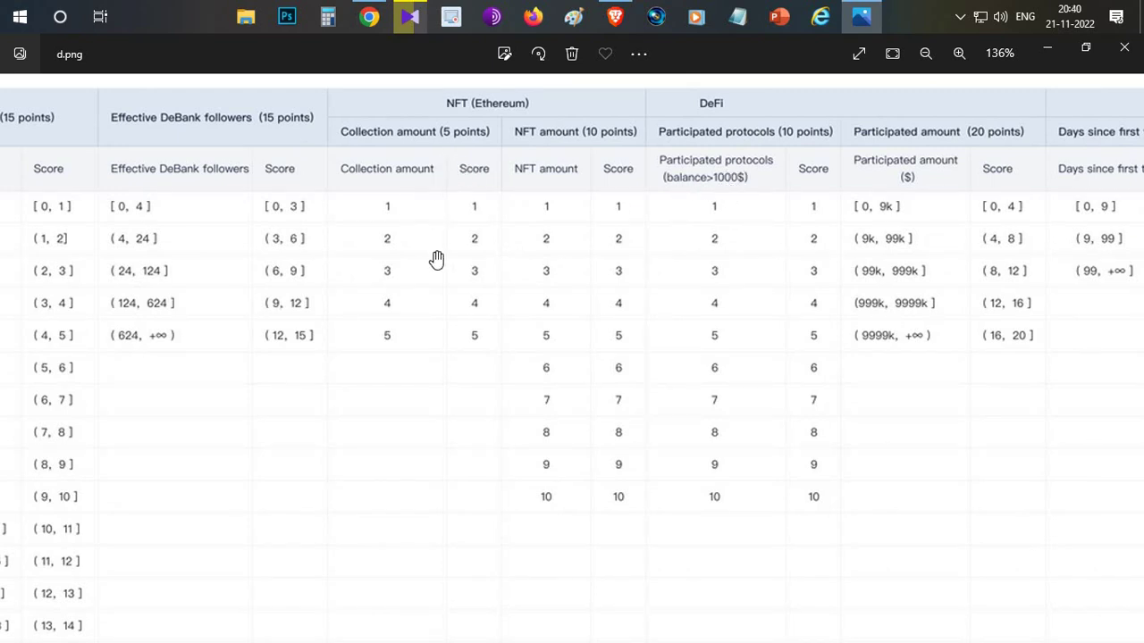
{"action": "left_click_drag", "start_coordinate": [128, 223], "coordinate": [348, 232]}
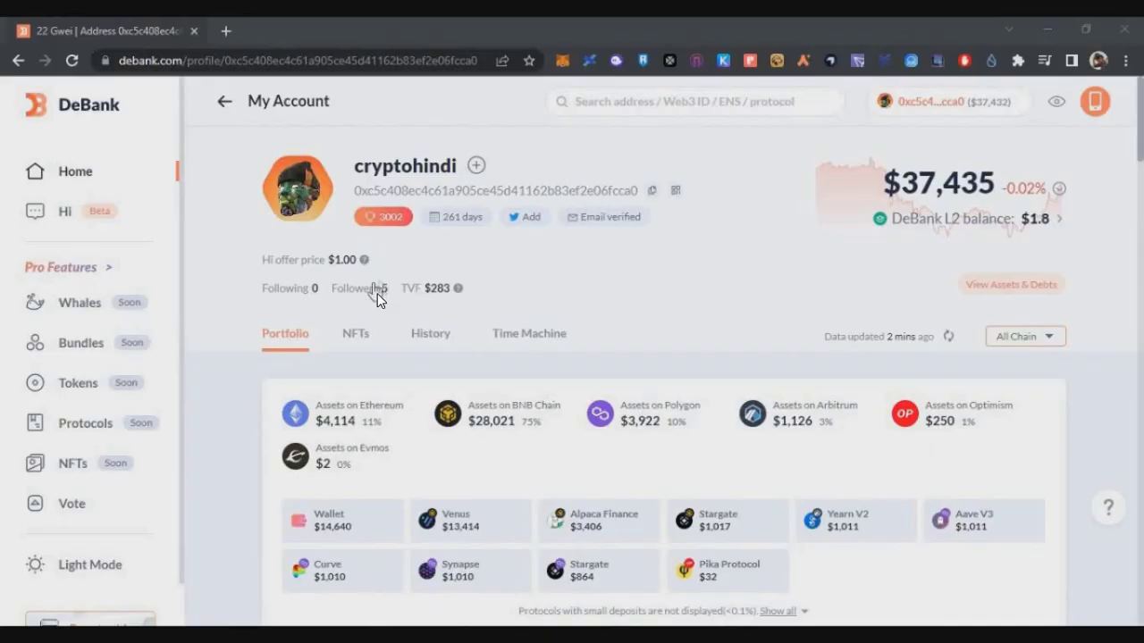
Follow back the first four users in the DeBank account's followers list.
{"action": "left_click", "coordinate": [377, 288]}
{"action": "scroll", "coordinate": [983, 451], "scroll_direction": "down", "scroll_amount": 2}
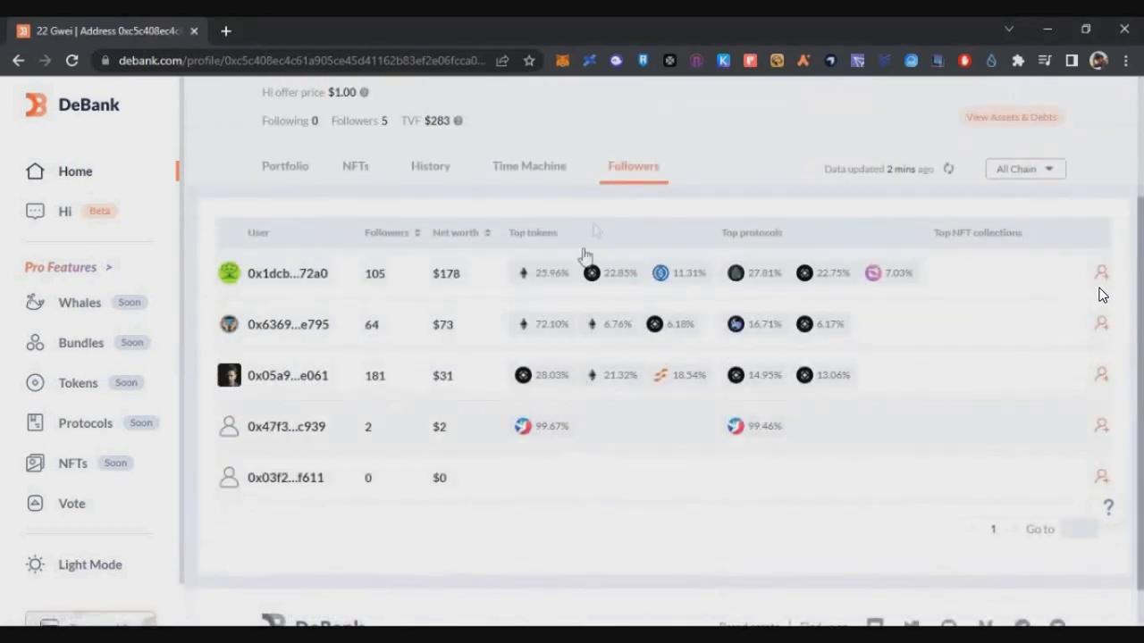
{"action": "left_click", "coordinate": [1103, 274]}
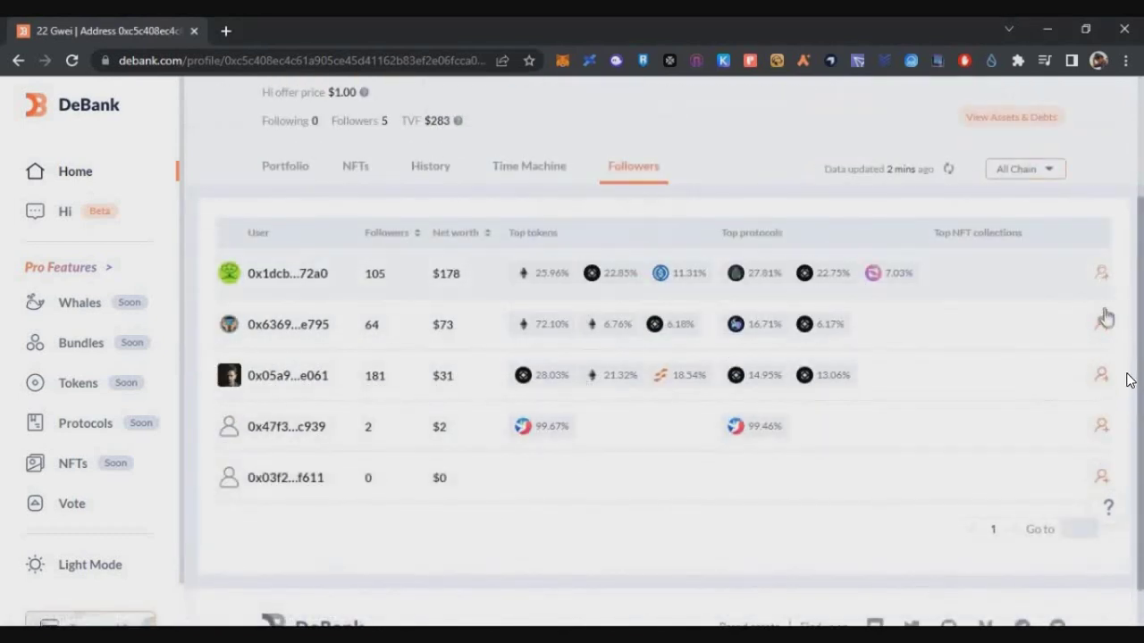
{"action": "left_click", "coordinate": [1101, 377]}
{"action": "left_click", "coordinate": [1101, 429]}
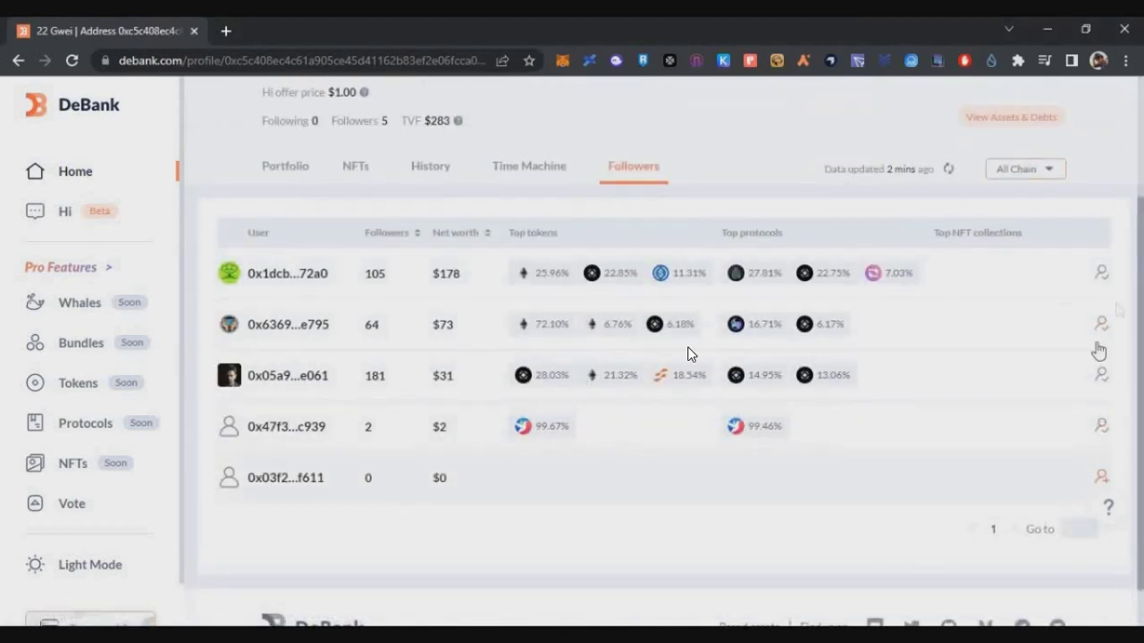
{"action": "scroll", "coordinate": [689, 340], "scroll_direction": "up", "scroll_amount": 2}
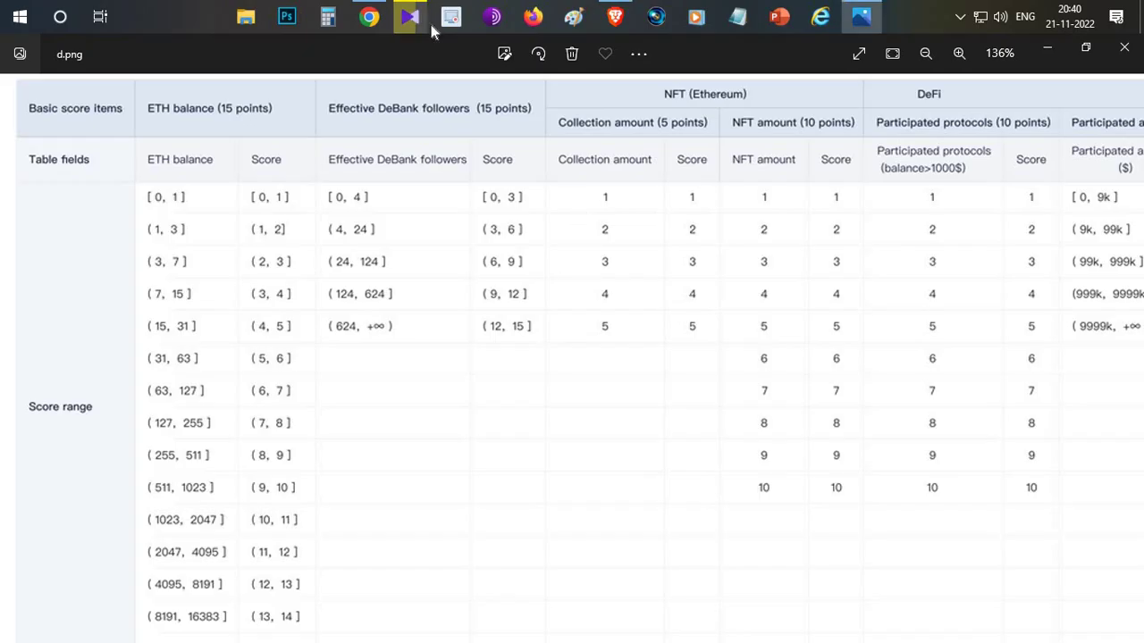
Switch to the browser and review the instructions and required fields of the DeBank Follow & Follow Back form.
{"action": "key", "text": "alt+Tab"}
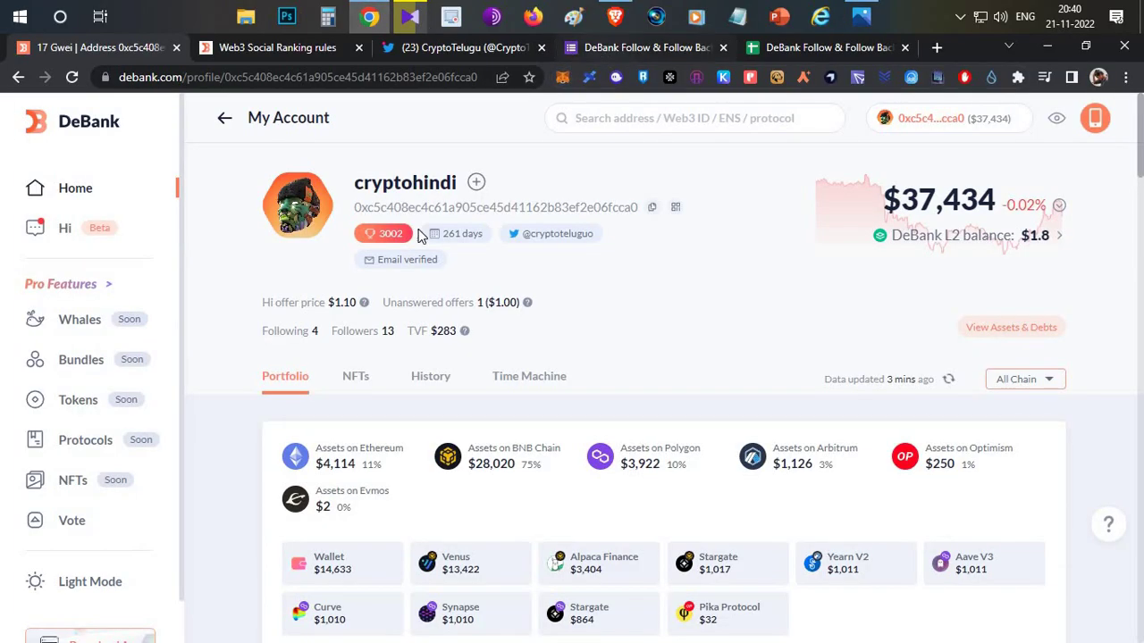
{"action": "left_click", "coordinate": [657, 44]}
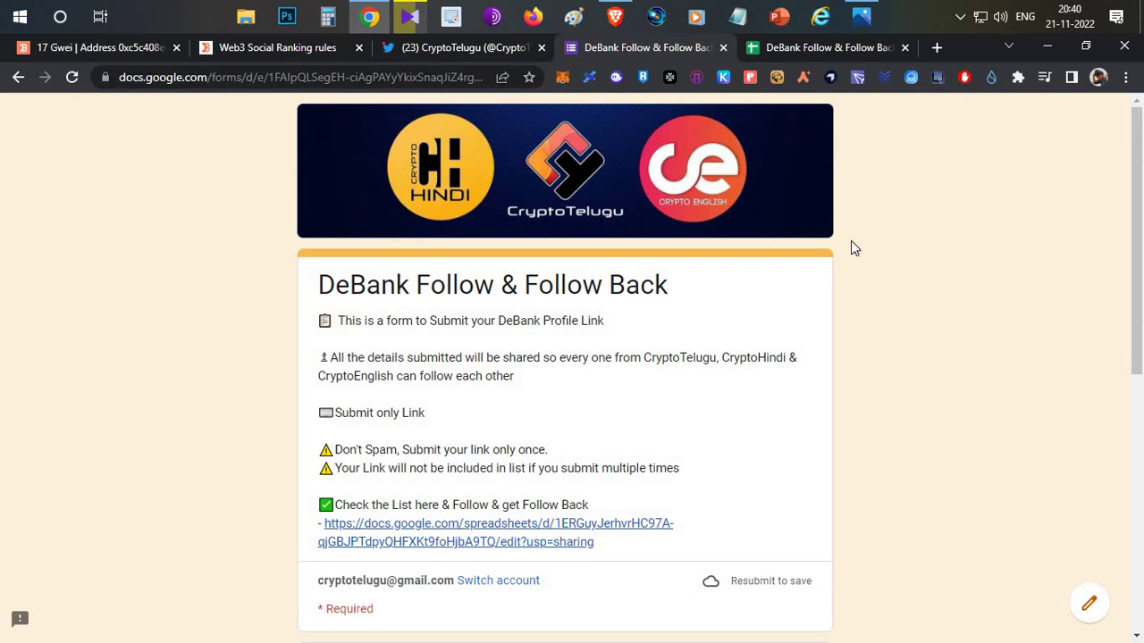
{"action": "scroll", "coordinate": [851, 240], "scroll_direction": "down", "scroll_amount": 5}
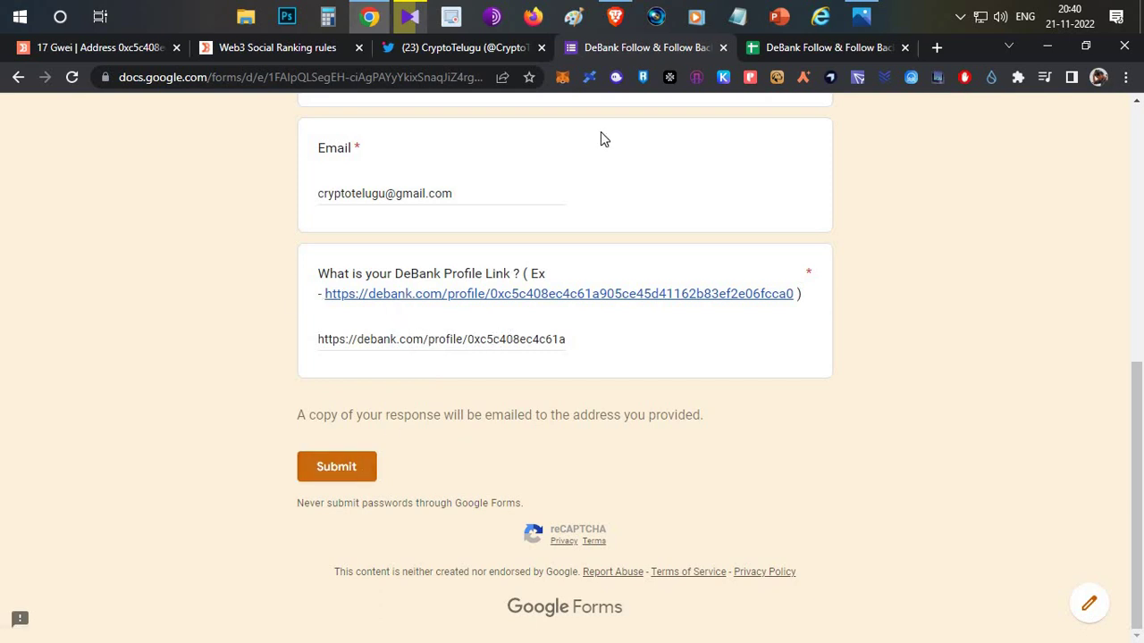
{"action": "scroll", "coordinate": [454, 331], "scroll_direction": "up", "scroll_amount": 5}
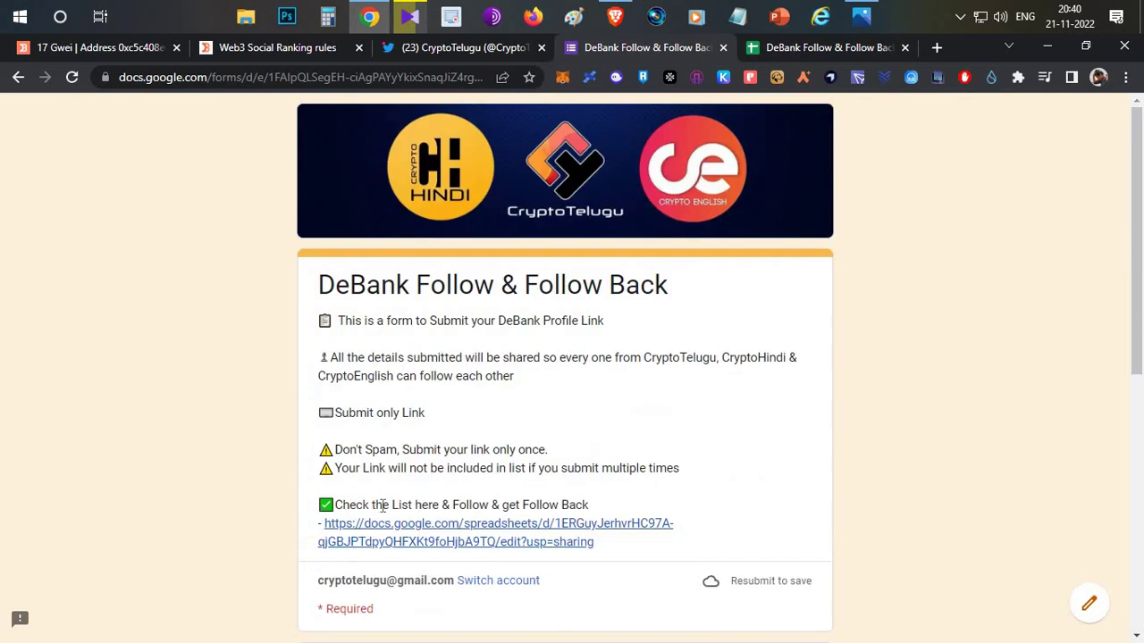
{"action": "scroll", "coordinate": [429, 335], "scroll_direction": "down", "scroll_amount": 3}
Open the profile link in cell C2 of the form responses sheet, view the DeBank profile, and close it.
{"action": "left_click", "coordinate": [809, 48]}
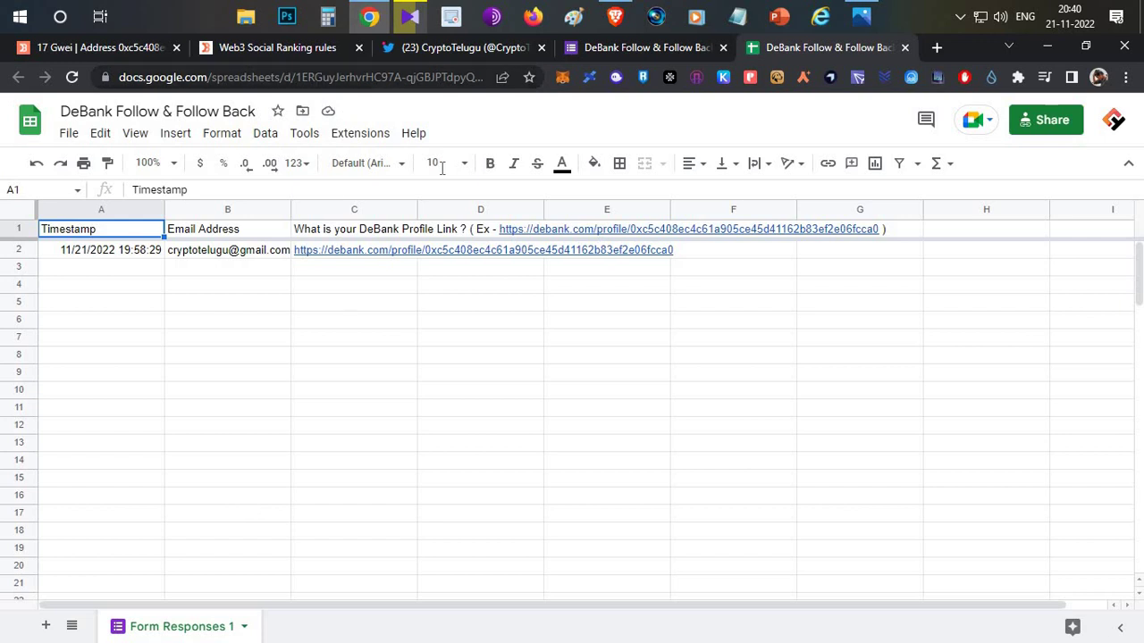
{"action": "left_click", "coordinate": [636, 252]}
{"action": "left_click", "coordinate": [341, 256]}
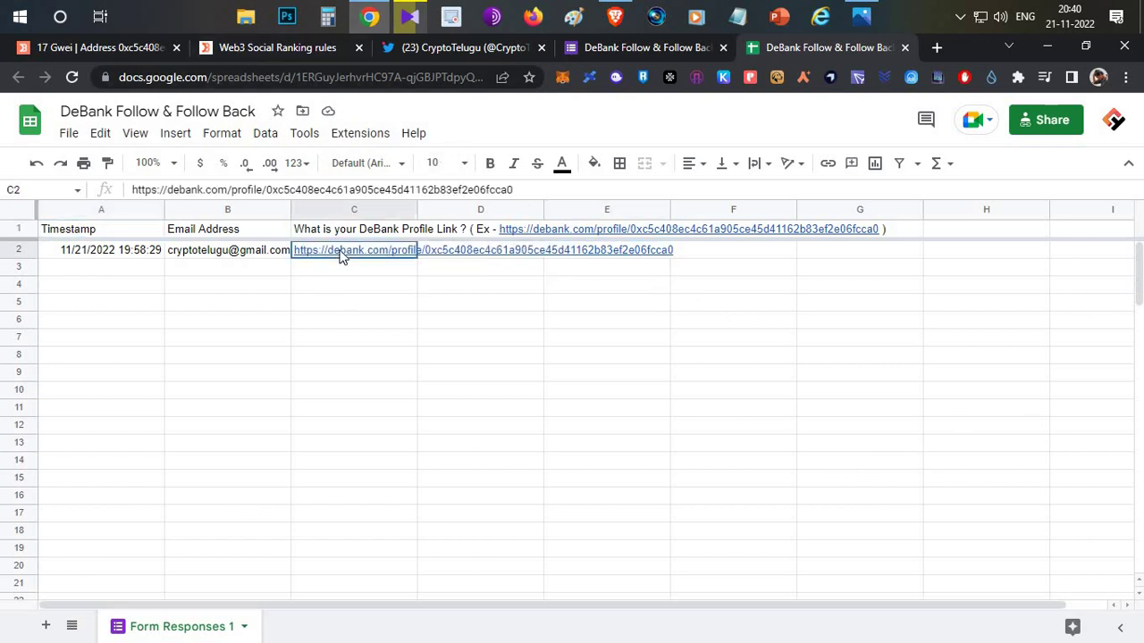
{"action": "left_click", "coordinate": [373, 277]}
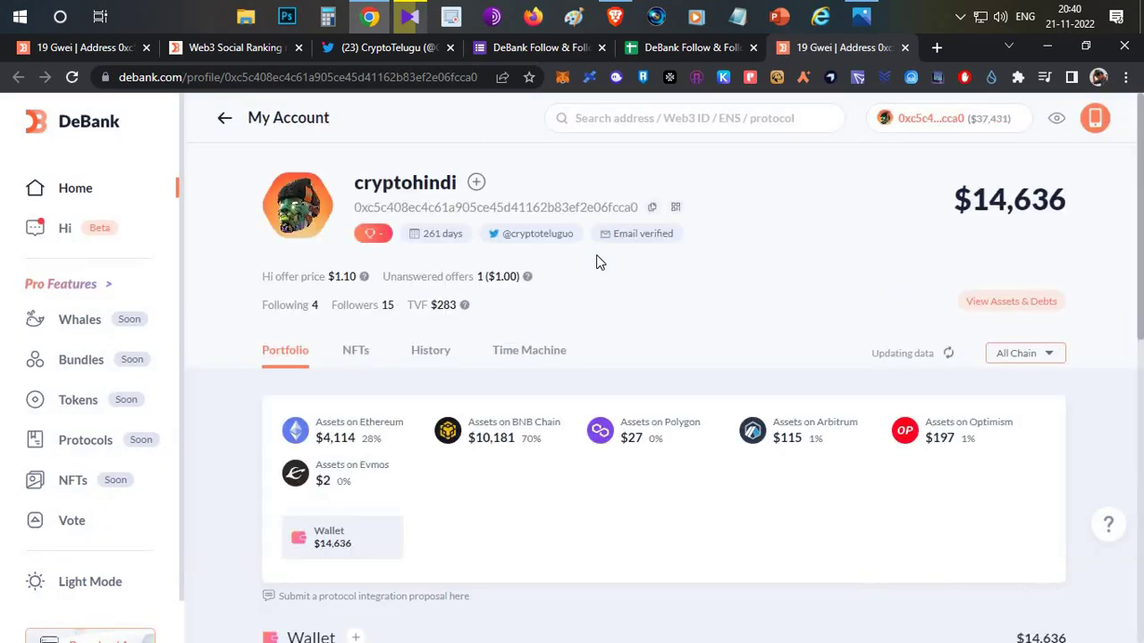
{"action": "key", "text": "ctrl+w"}
Review the form's note about checking the follow list, and return to the responses sheet.
{"action": "left_click", "coordinate": [601, 46]}
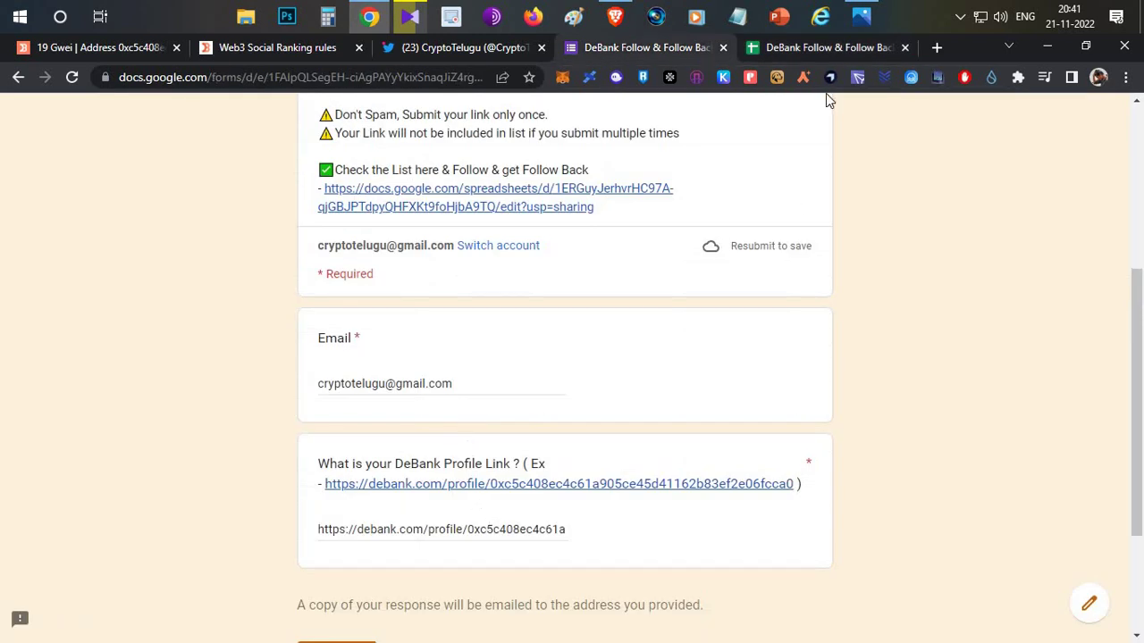
{"action": "left_click", "coordinate": [835, 52]}
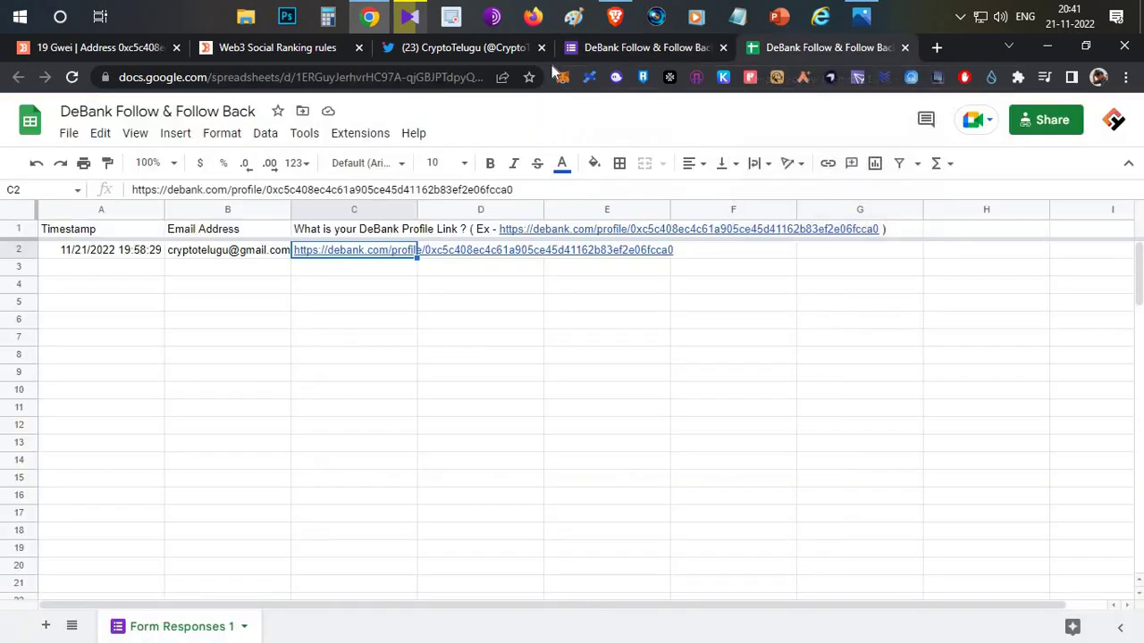
{"action": "left_click", "coordinate": [591, 49]}
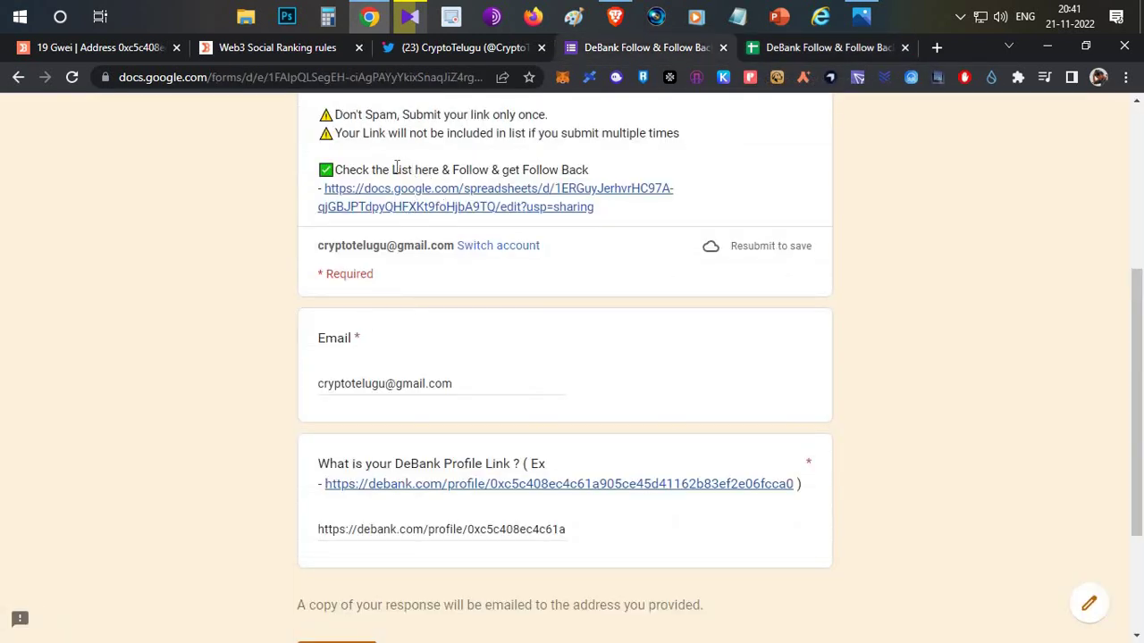
{"action": "left_click_drag", "start_coordinate": [398, 171], "coordinate": [460, 171]}
{"action": "left_click", "coordinate": [871, 49]}
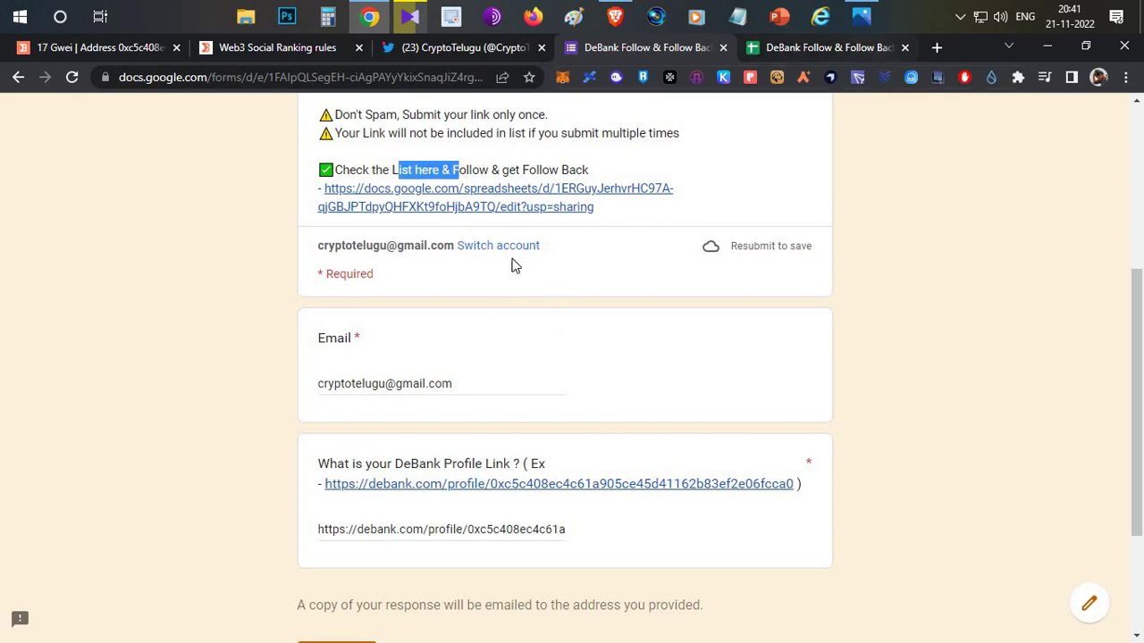
{"action": "mouse_move", "coordinate": [371, 273]}
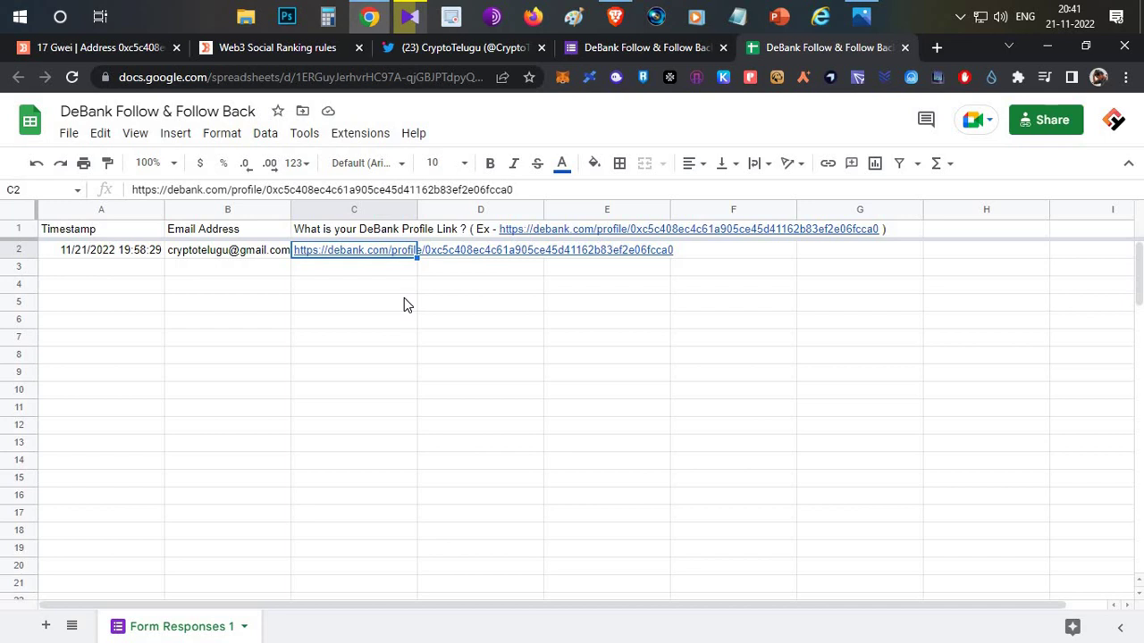
Return to the DeBank account profile and copy its Web3 ID name.
{"action": "left_click", "coordinate": [111, 49]}
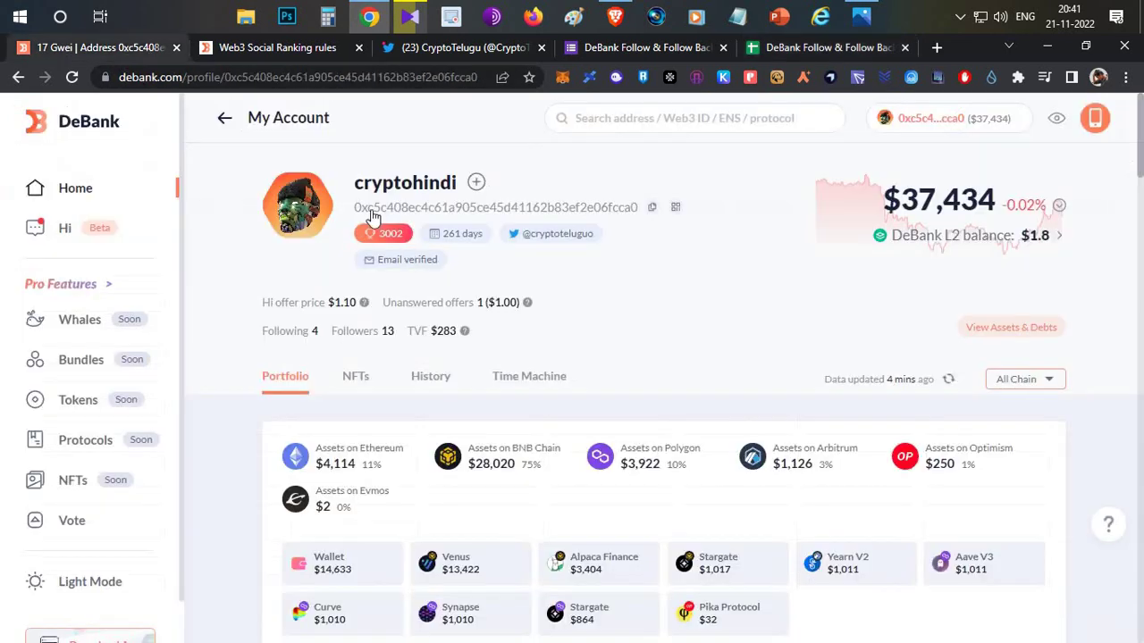
{"action": "left_click_drag", "start_coordinate": [354, 183], "coordinate": [461, 183]}
{"action": "key", "text": "ctrl+c"}
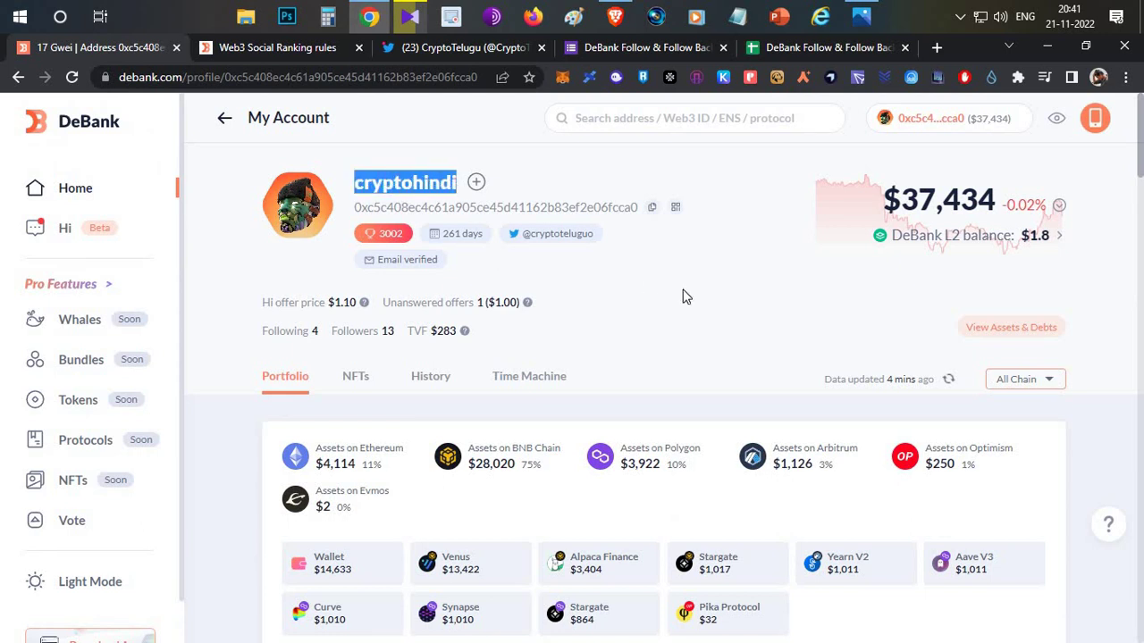
{"action": "left_click", "coordinate": [665, 293]}
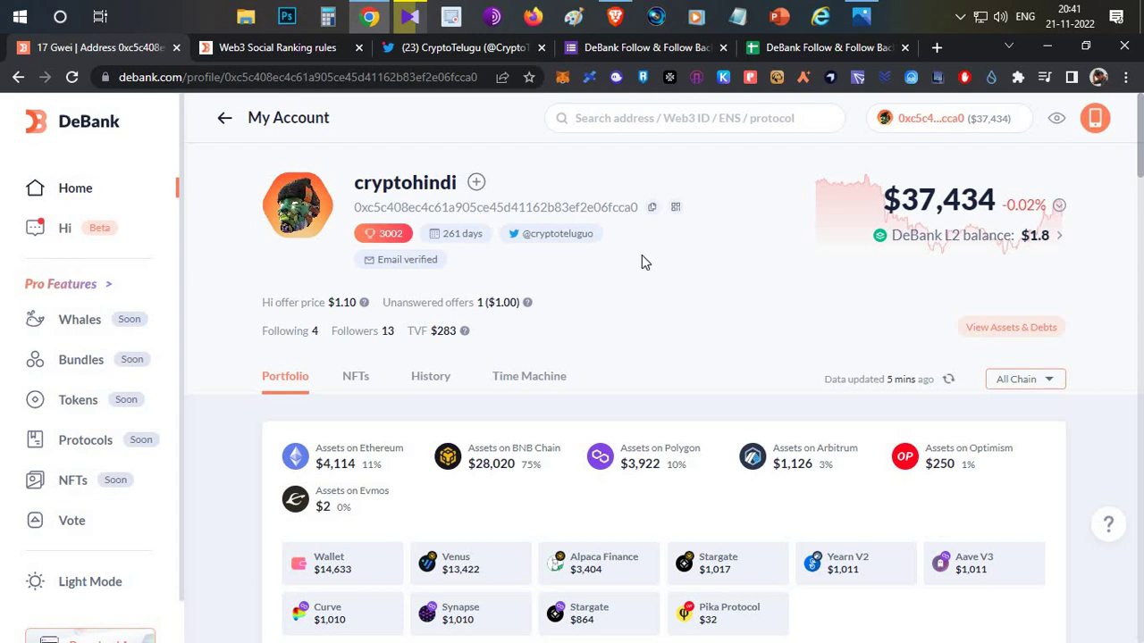
Highlight the wallet address on the account profile, view the DeBank Hi messaging page, and return to the profile.
{"action": "left_click_drag", "start_coordinate": [638, 208], "coordinate": [353, 208]}
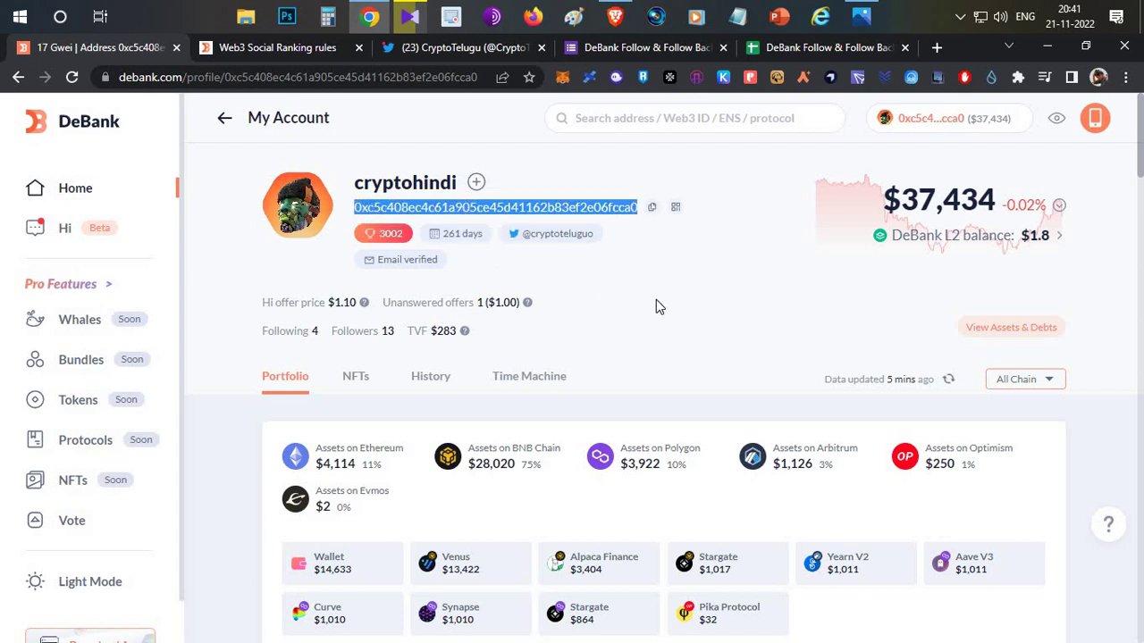
{"action": "left_click", "coordinate": [64, 229]}
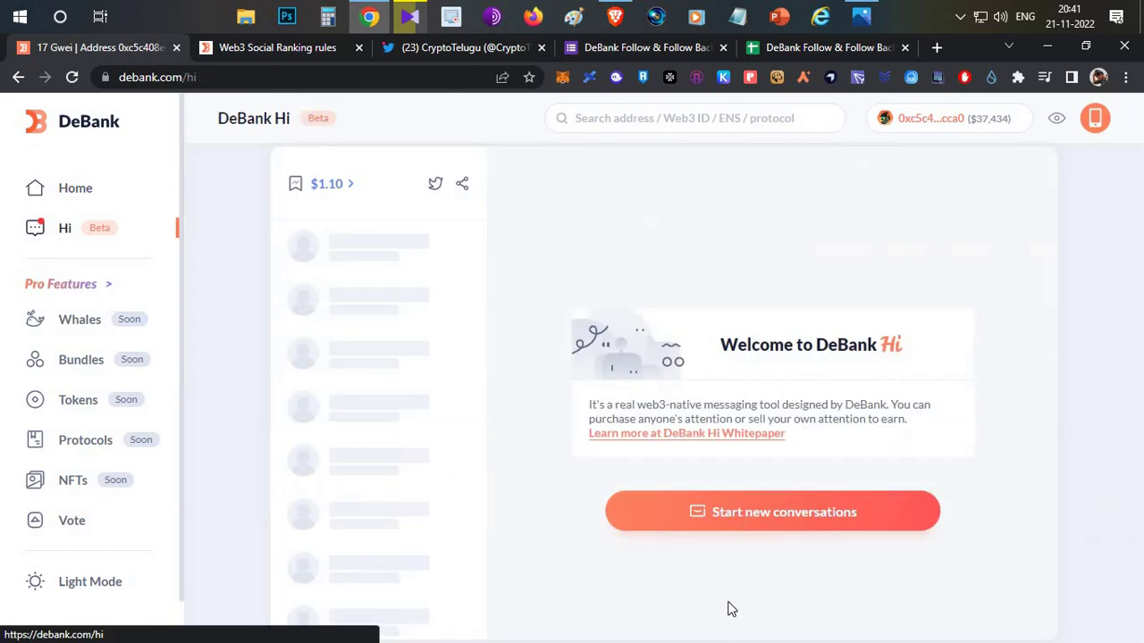
{"action": "left_click", "coordinate": [73, 188]}
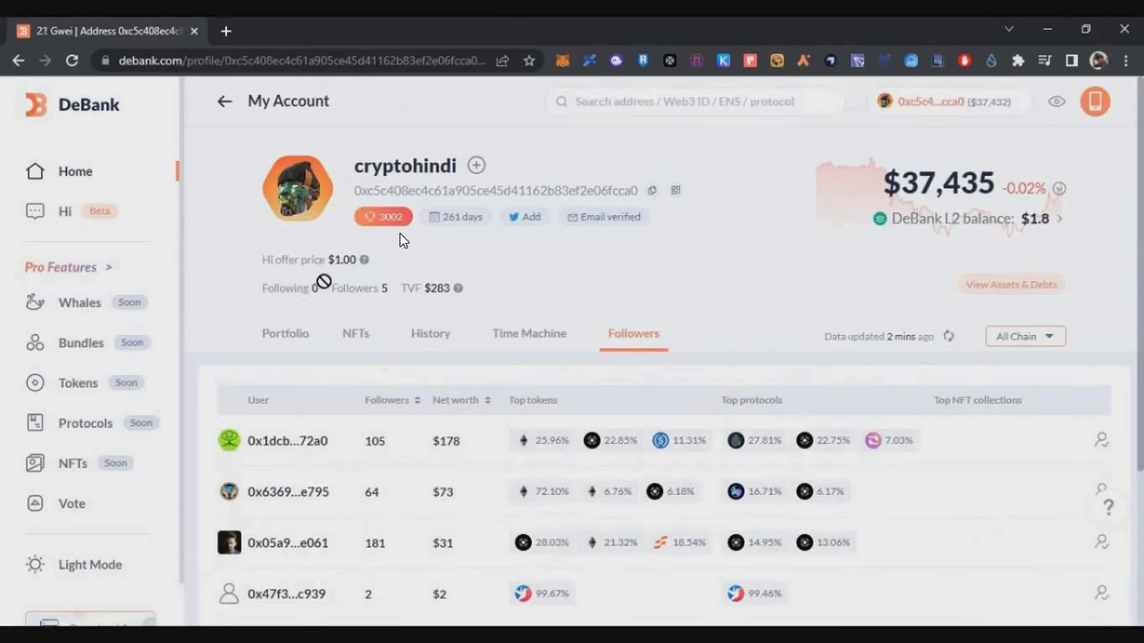
Open the second follower's profile from the Followers list and examine its TVF and the net worth of its followers.
{"action": "left_click", "coordinate": [384, 217]}
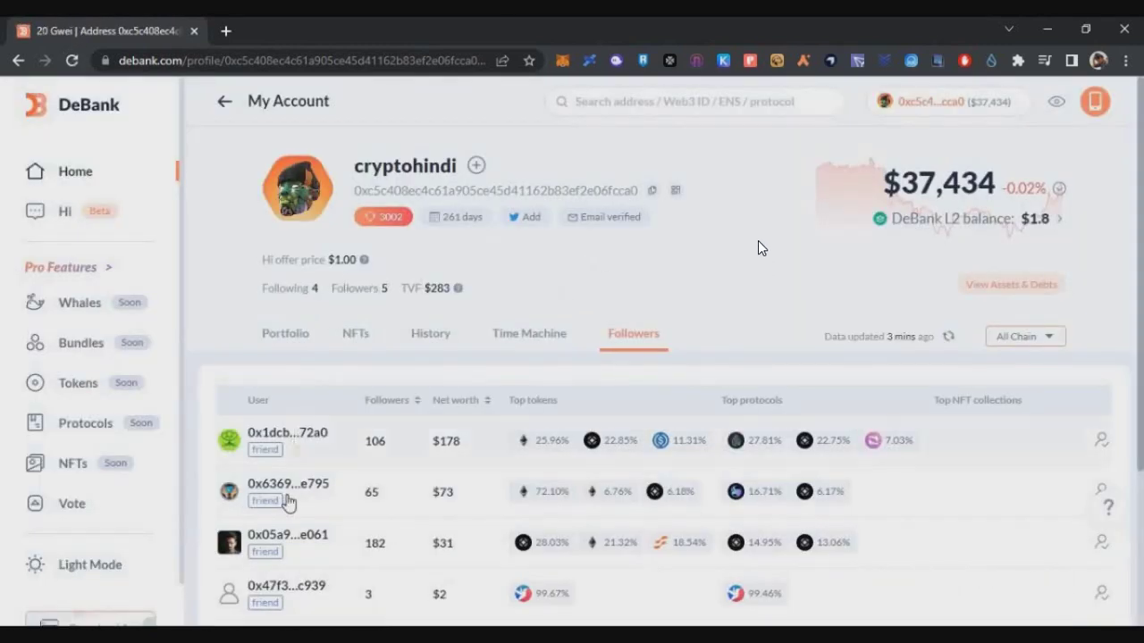
{"action": "left_click", "coordinate": [286, 499]}
{"action": "left_click", "coordinate": [318, 484]}
{"action": "left_click", "coordinate": [299, 485]}
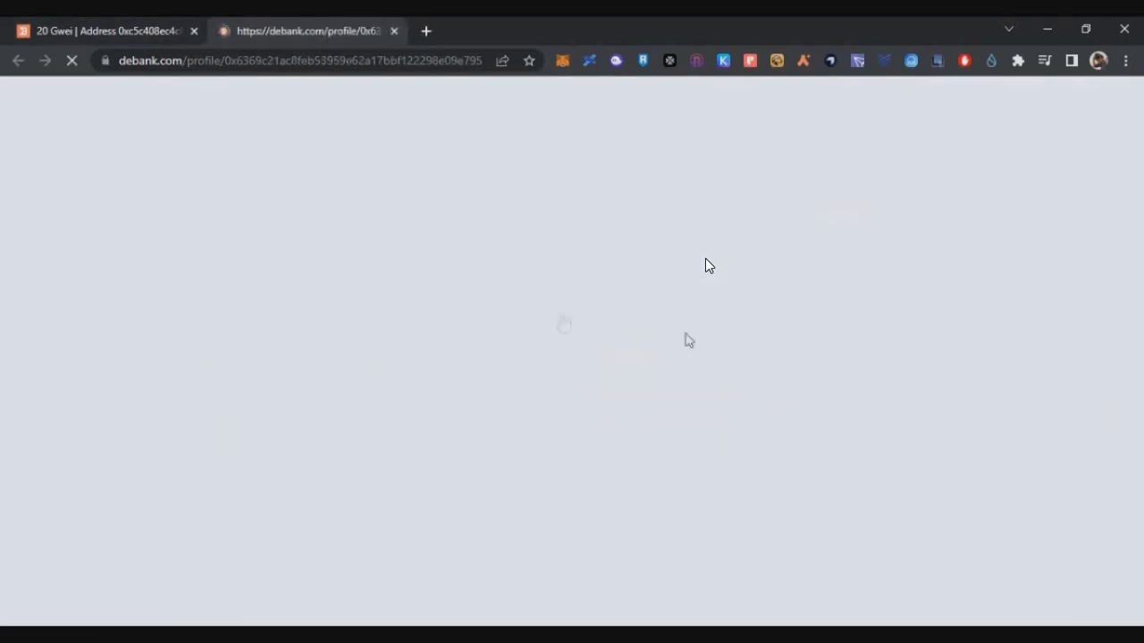
{"action": "left_click_drag", "start_coordinate": [483, 325], "coordinate": [450, 324]}
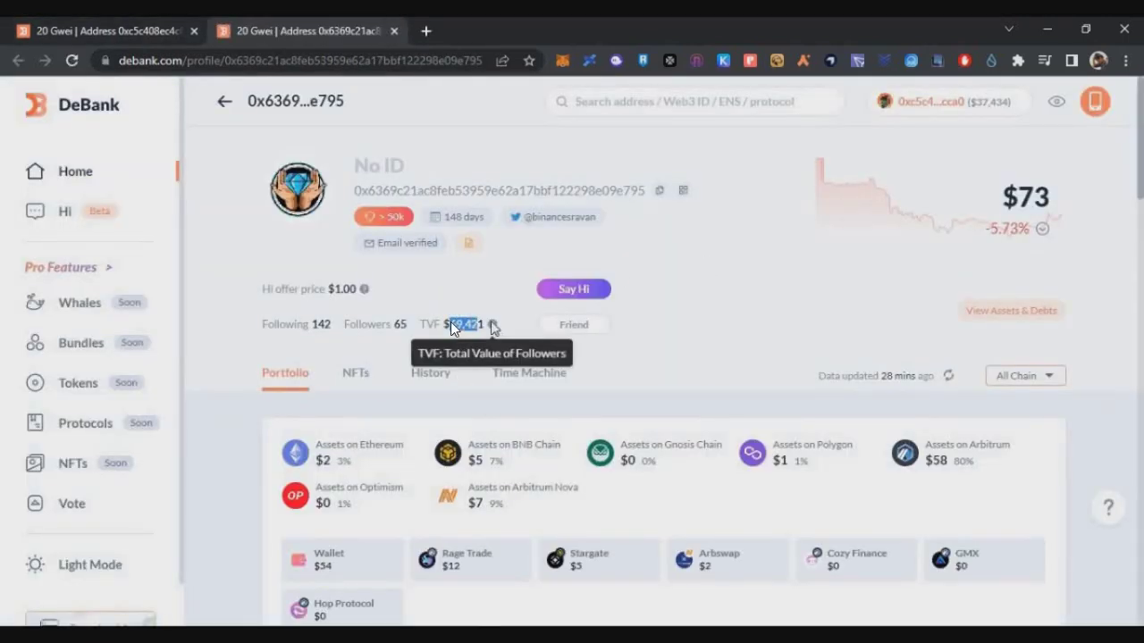
{"action": "left_click", "coordinate": [393, 328]}
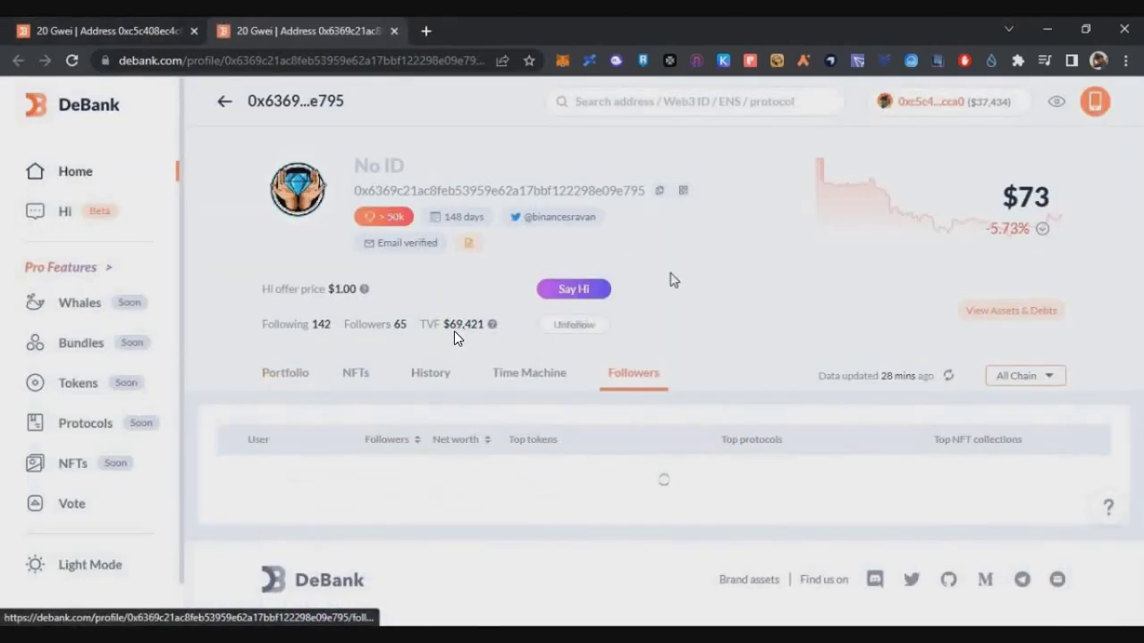
{"action": "scroll", "coordinate": [440, 250], "scroll_direction": "down", "scroll_amount": 3}
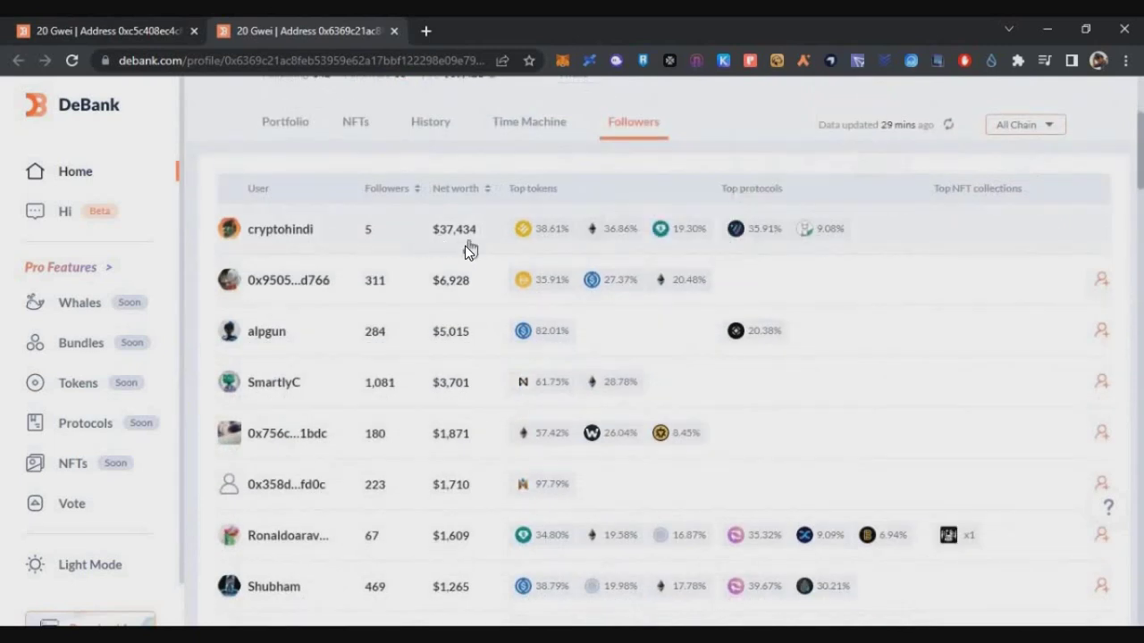
{"action": "double_click", "coordinate": [458, 230]}
{"action": "scroll", "coordinate": [482, 254], "scroll_direction": "up", "scroll_amount": 3}
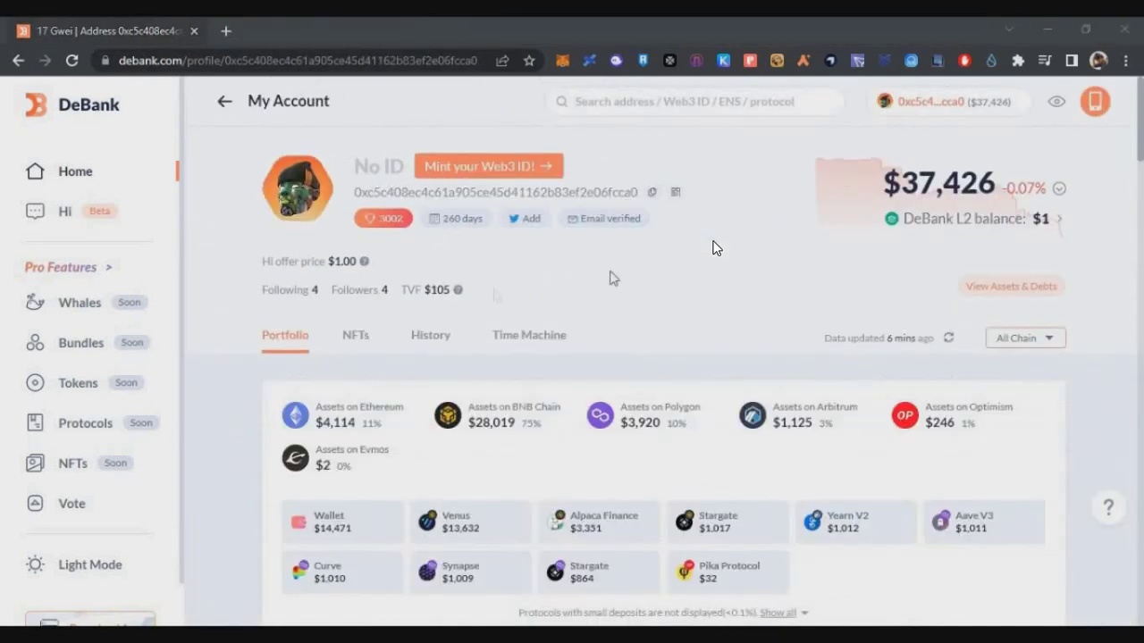
Start the free Web3 ID mint from the account settings and enter cryptohindi as the ID.
{"action": "left_click", "coordinate": [496, 168]}
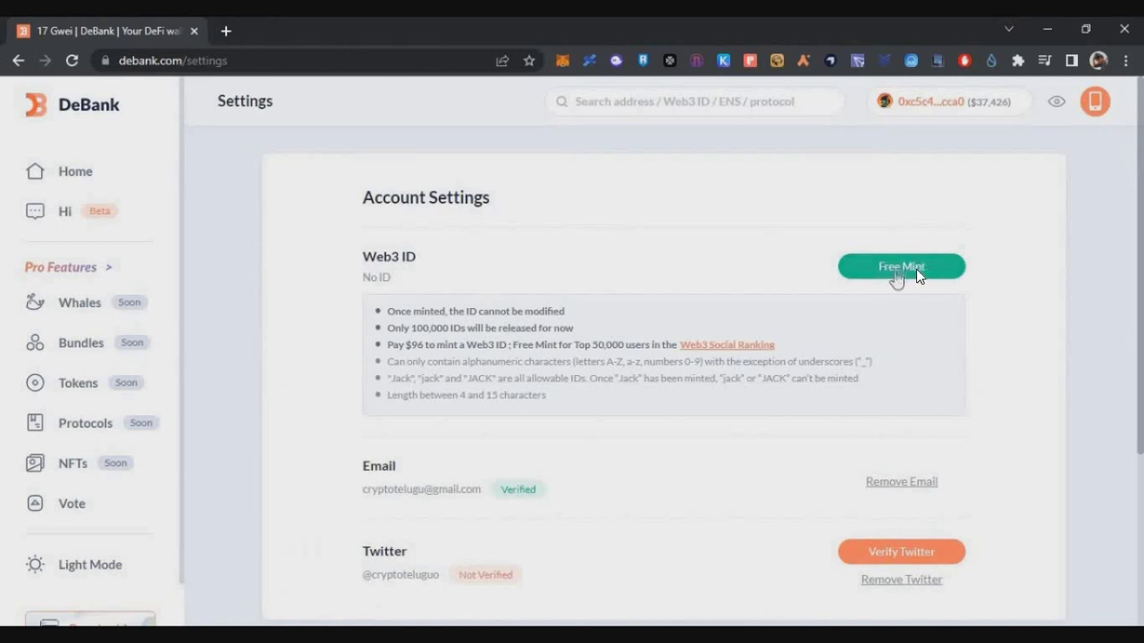
{"action": "left_click", "coordinate": [911, 270]}
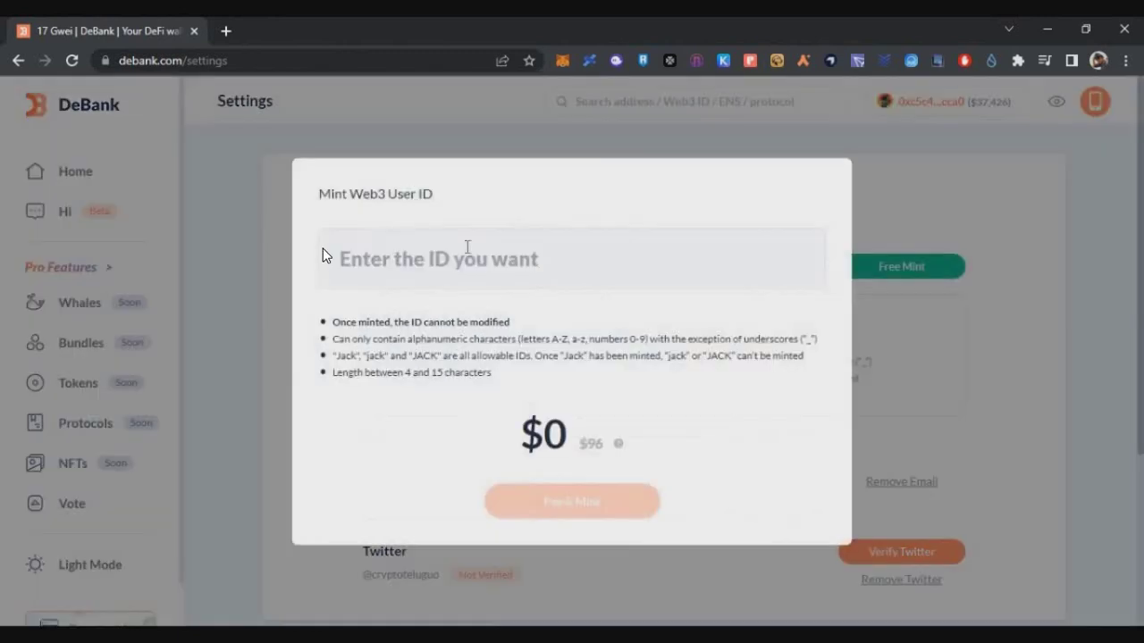
{"action": "key", "text": "ctrl+v"}
{"action": "double_click", "coordinate": [359, 277]}
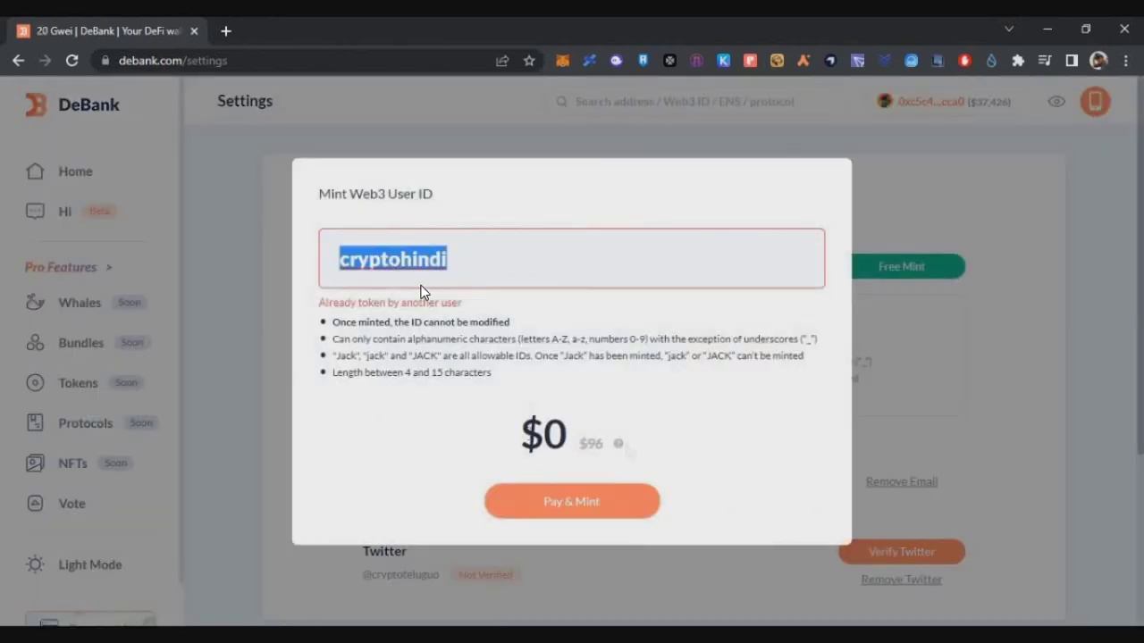
Mint the entered Web3 ID for $0 USDC, confirming the payment with the six-digit payment password.
{"action": "left_click", "coordinate": [553, 502]}
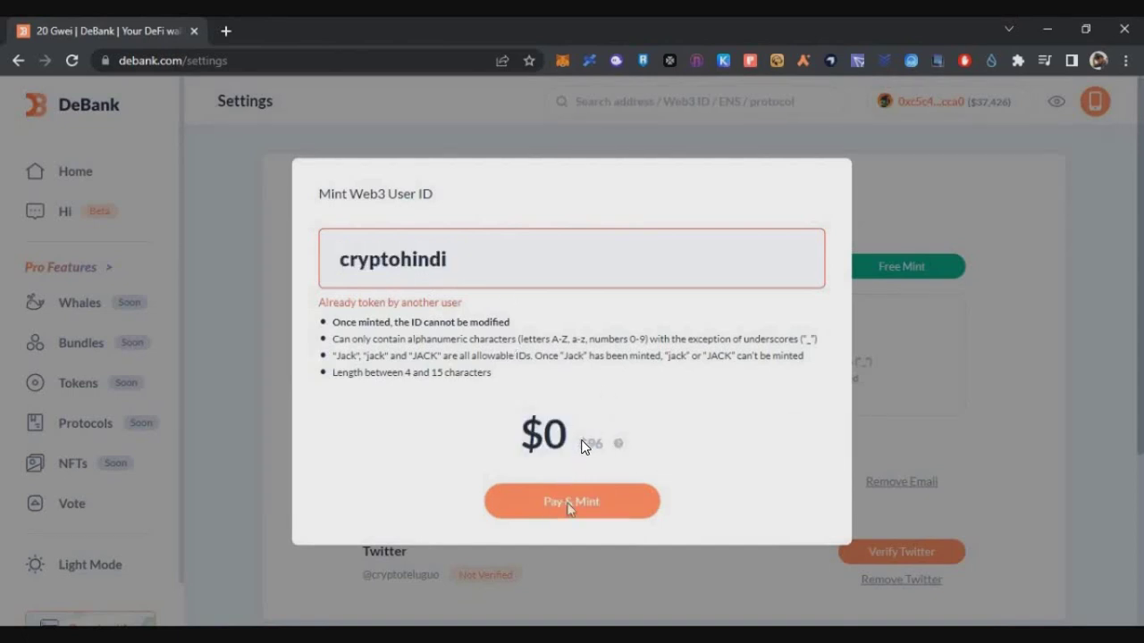
{"action": "left_click", "coordinate": [569, 503]}
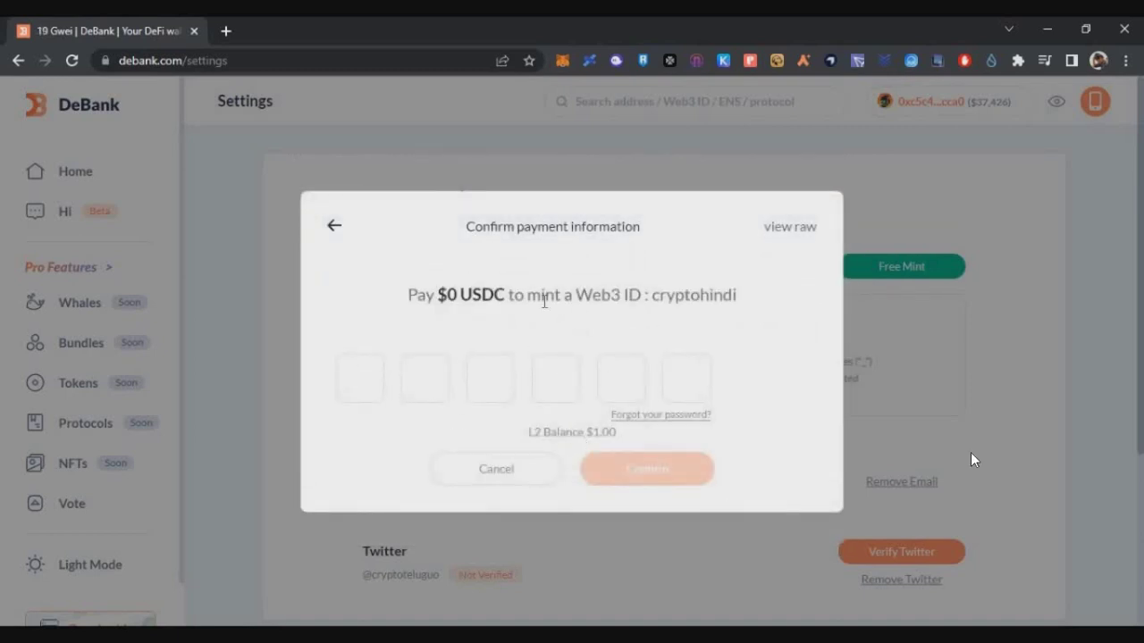
{"action": "type", "text": "••••••"}
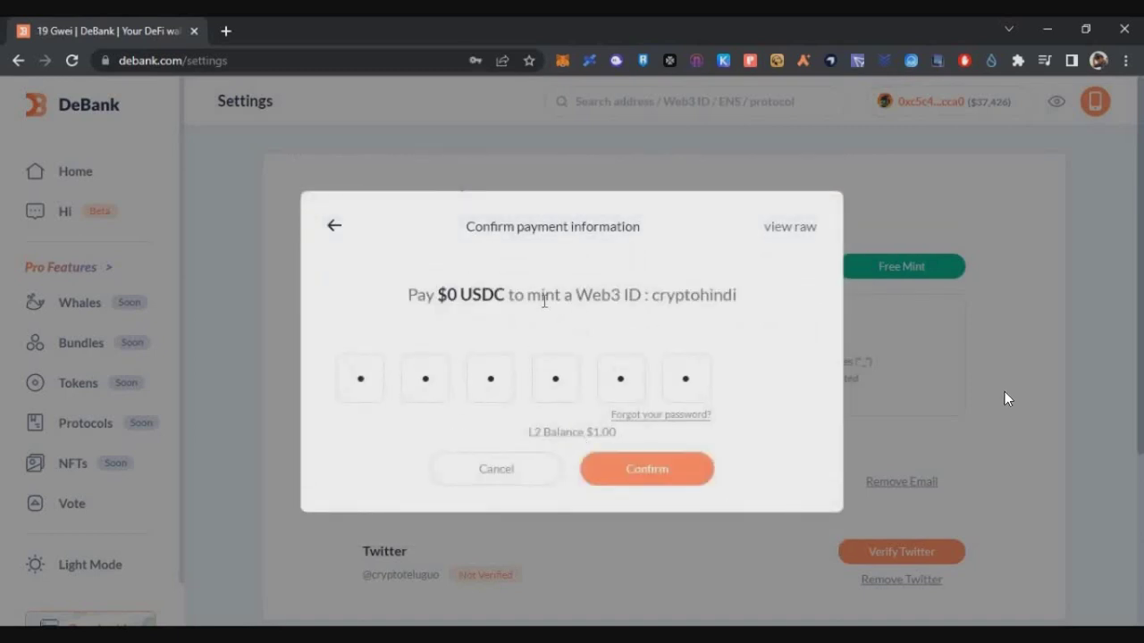
{"action": "left_click", "coordinate": [659, 482]}
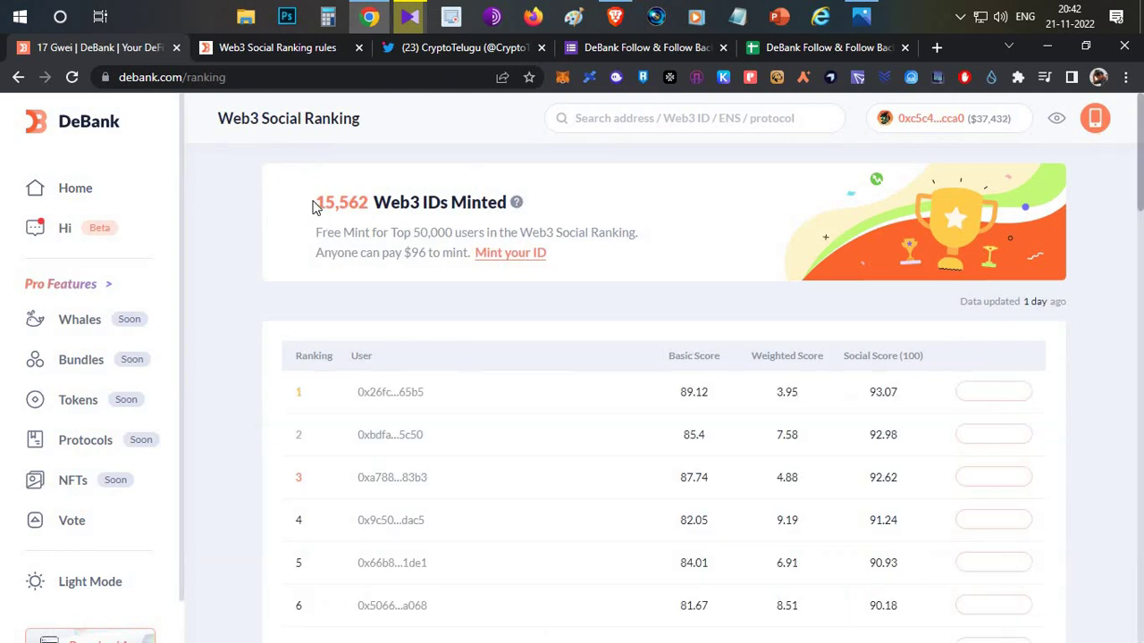
Check the count of minted Web3 IDs on the Web3 Social Ranking page and return to the account profile.
{"action": "left_click_drag", "start_coordinate": [316, 202], "coordinate": [374, 200]}
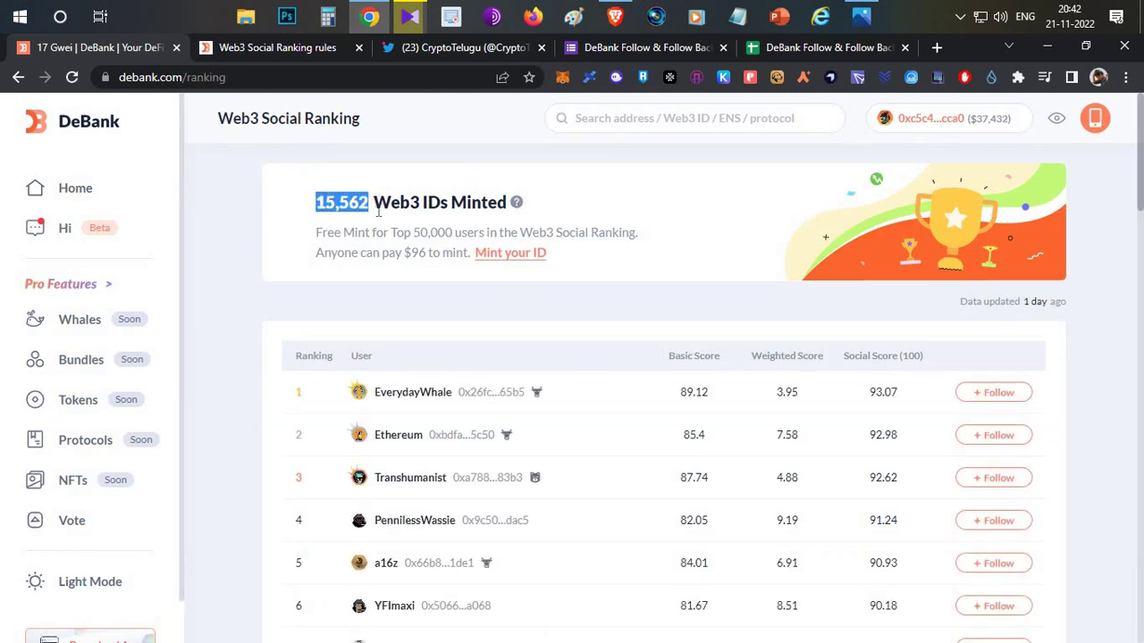
{"action": "left_click", "coordinate": [89, 199]}
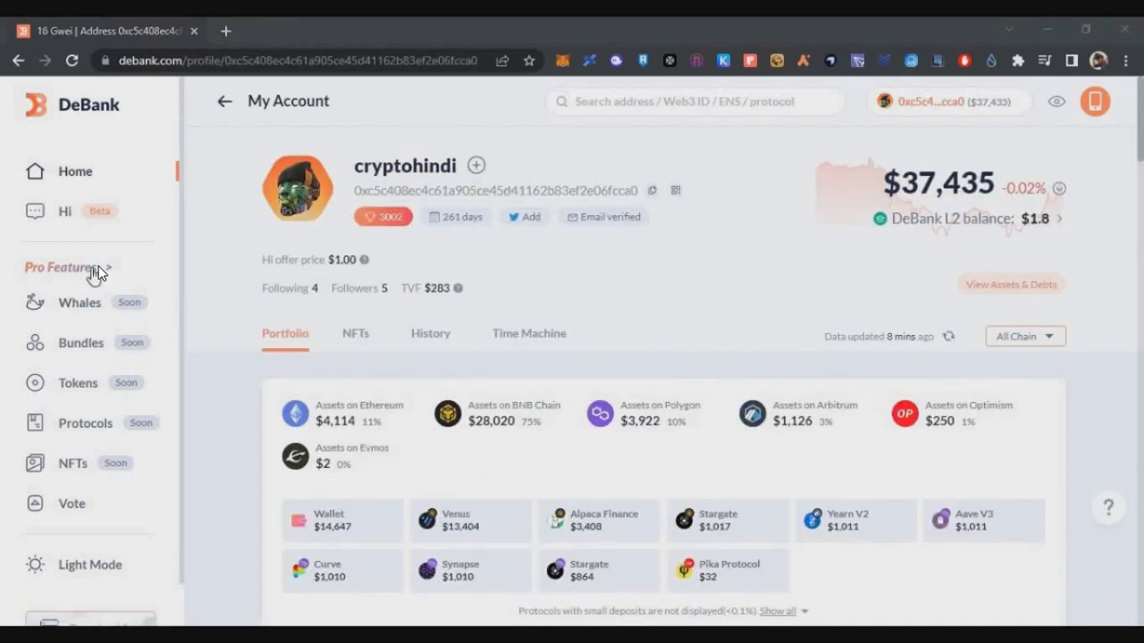
Join the free DeBank Pro Beta from the Pro Features page, read its welcome message, and start DeBank Pro.
{"action": "left_click", "coordinate": [69, 267]}
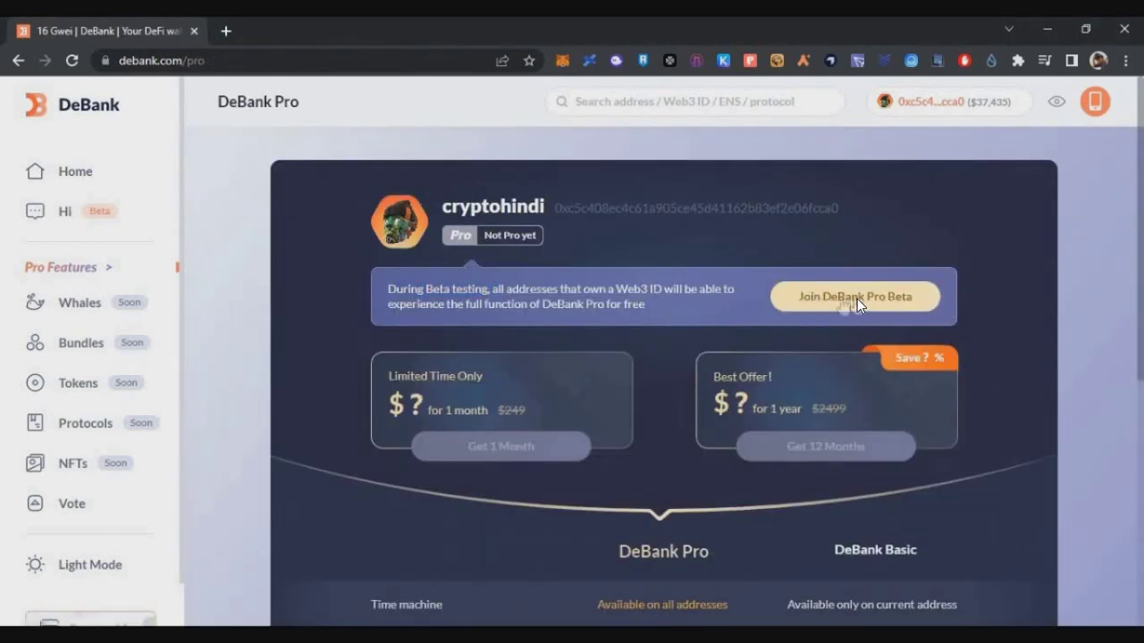
{"action": "left_click", "coordinate": [857, 298]}
{"action": "left_click_drag", "start_coordinate": [501, 297], "coordinate": [683, 301]}
{"action": "left_click", "coordinate": [625, 361]}
{"action": "left_click_drag", "start_coordinate": [430, 324], "coordinate": [574, 372]}
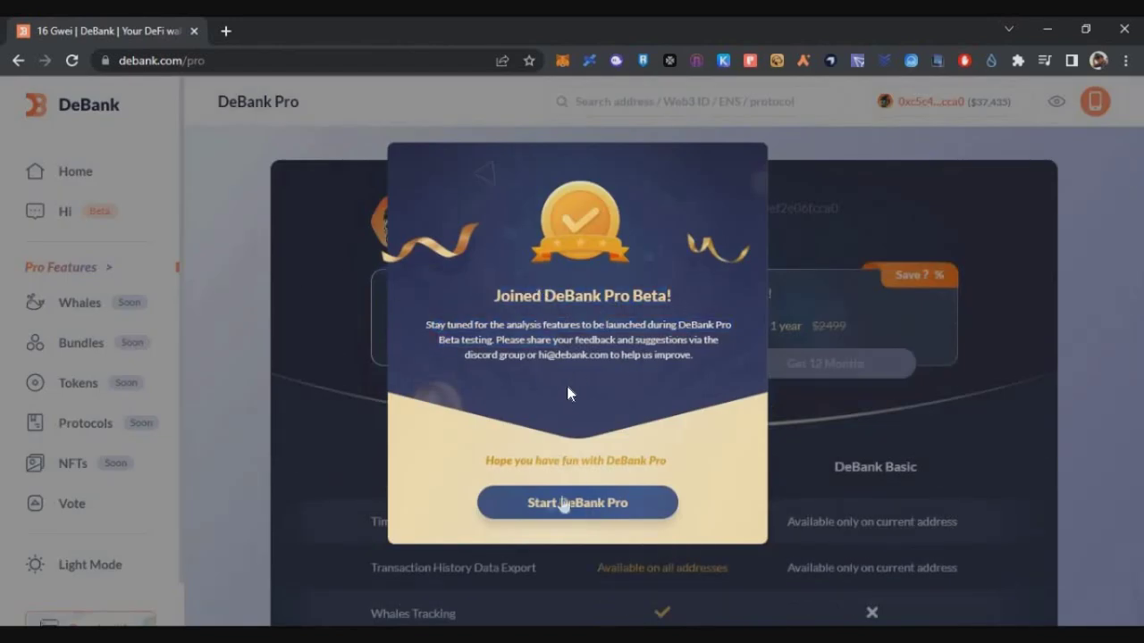
{"action": "left_click", "coordinate": [563, 505]}
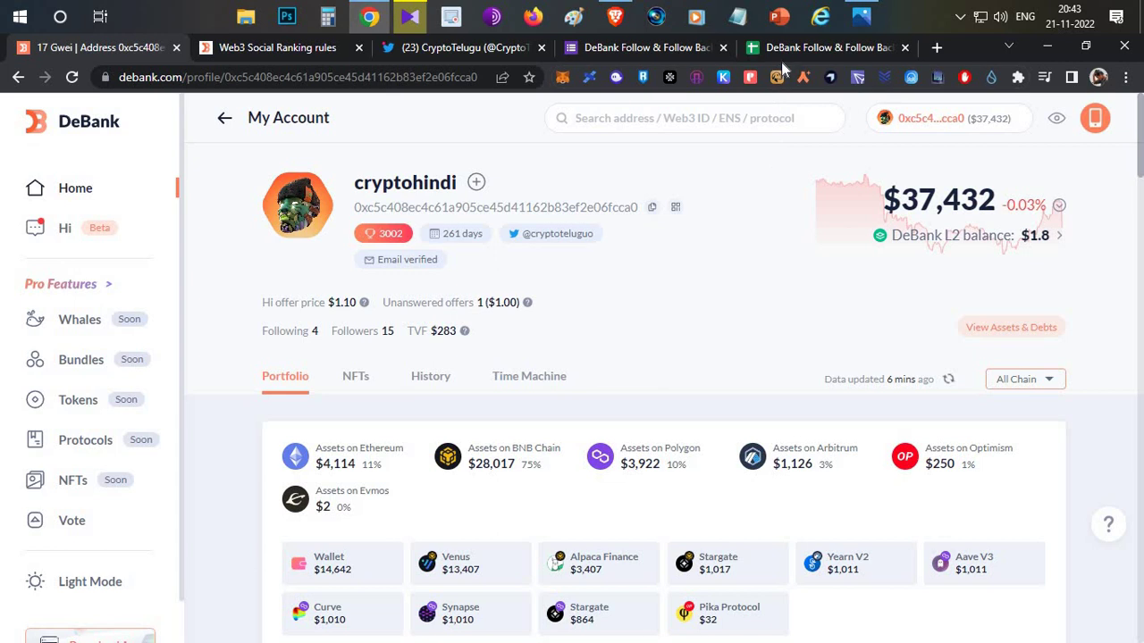
Switch to the image viewer and examine the basic score ranges in d.png, and return to the browser.
{"action": "left_click", "coordinate": [853, 23]}
{"action": "scroll", "coordinate": [593, 258], "scroll_direction": "right", "scroll_amount": 5}
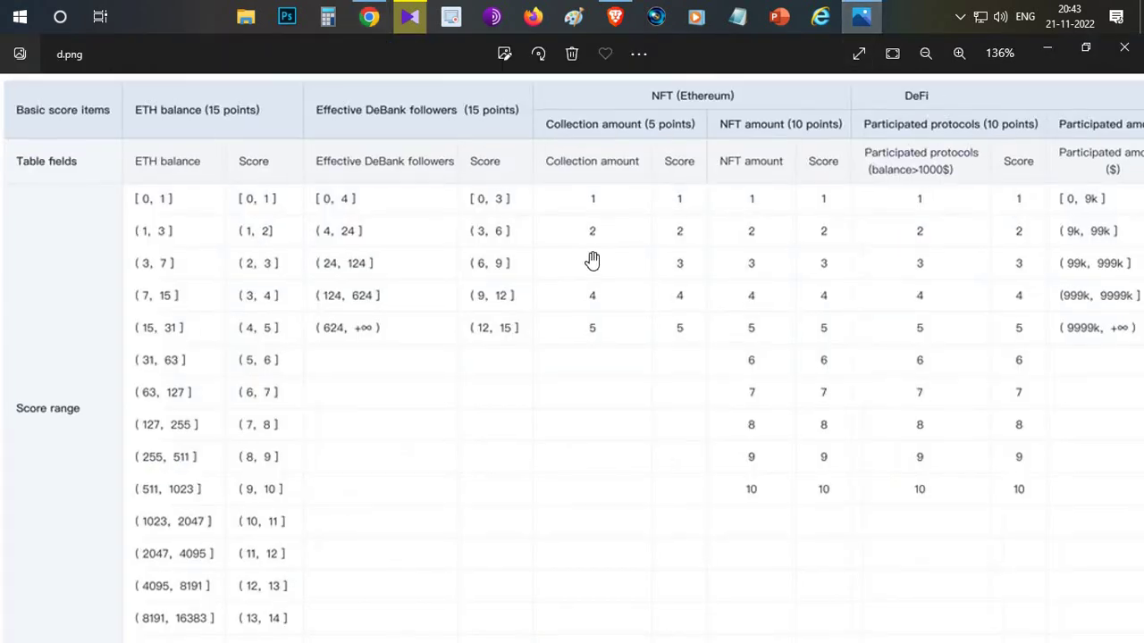
{"action": "scroll", "coordinate": [777, 258], "scroll_direction": "left", "scroll_amount": 3}
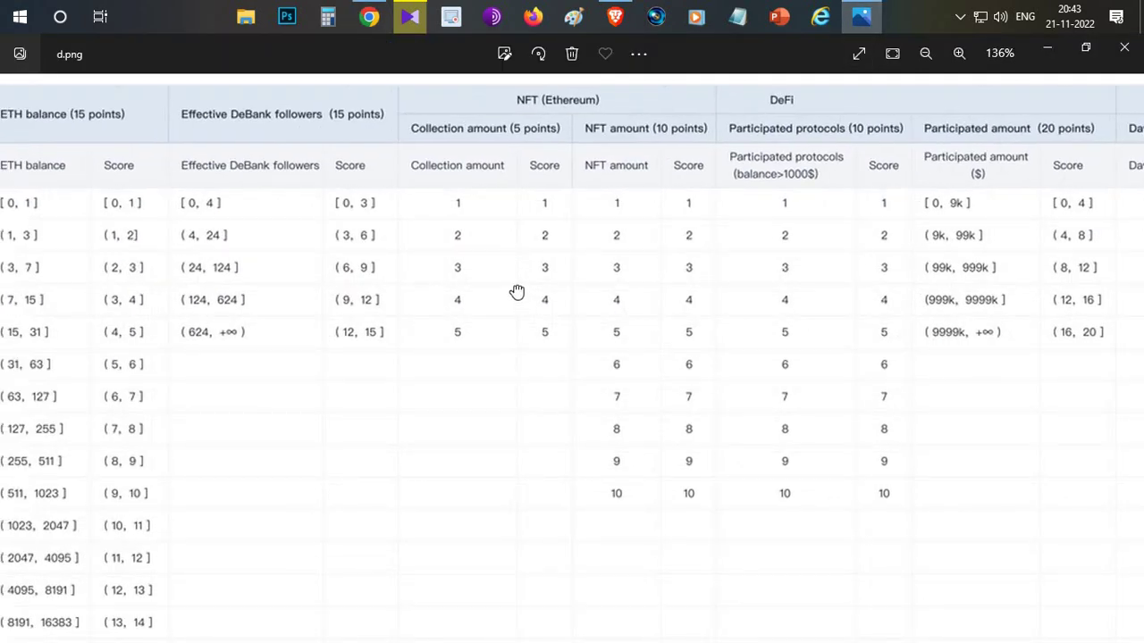
{"action": "scroll", "coordinate": [518, 291], "scroll_direction": "left", "scroll_amount": 3}
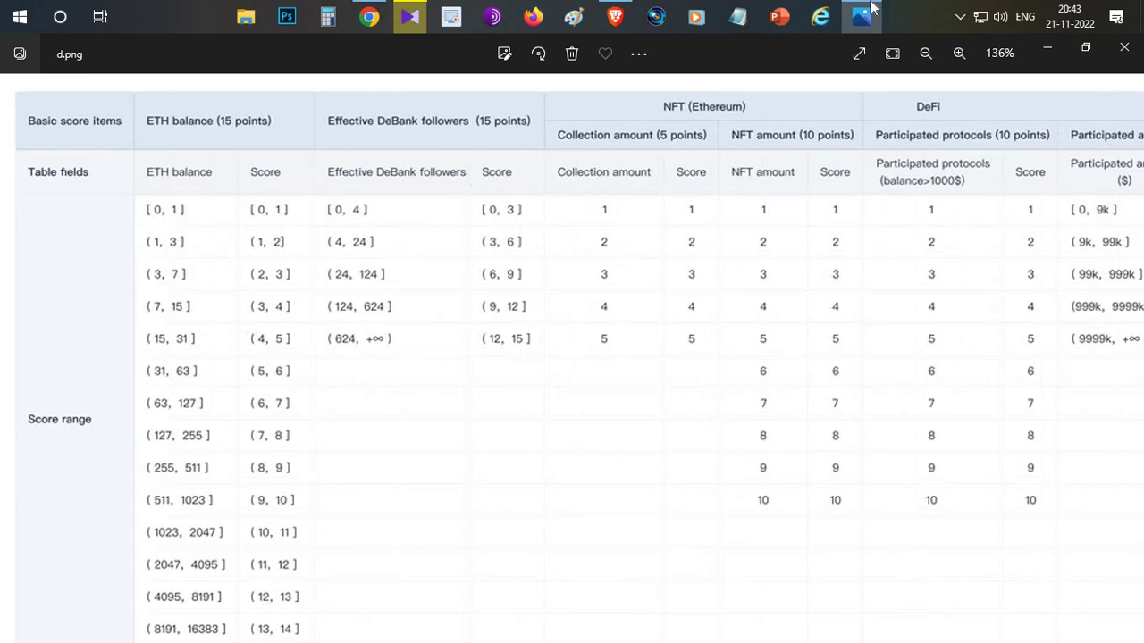
{"action": "key", "text": "alt+Tab"}
Review the instructions of the DeBank Follow & Follow Back form and view its responses sheet.
{"action": "left_click", "coordinate": [586, 49]}
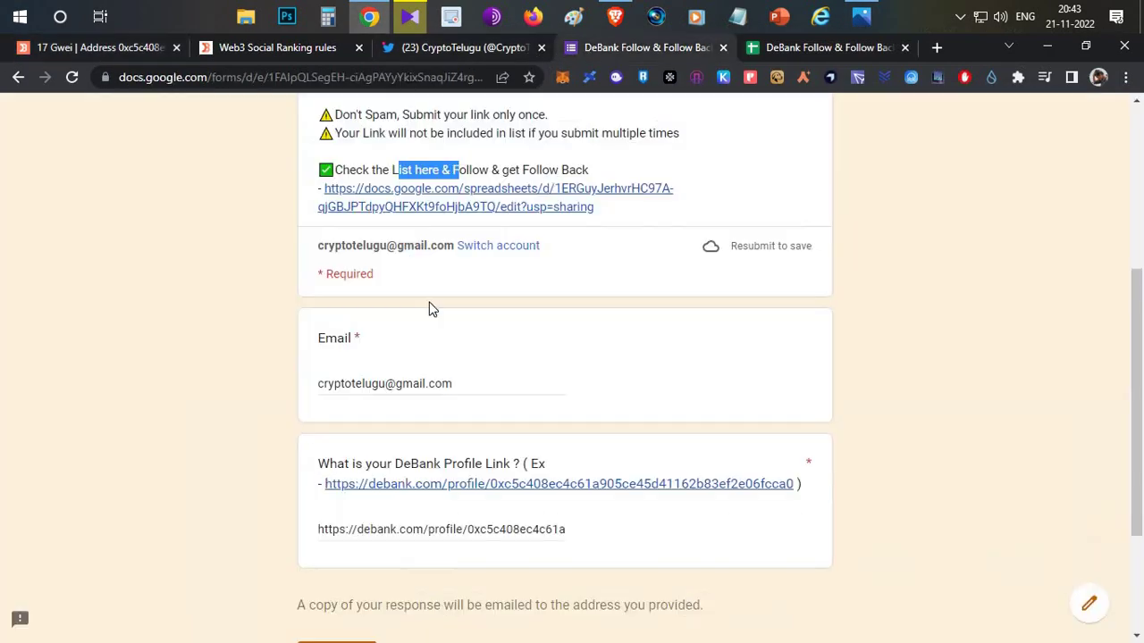
{"action": "scroll", "coordinate": [434, 268], "scroll_direction": "up", "scroll_amount": 4}
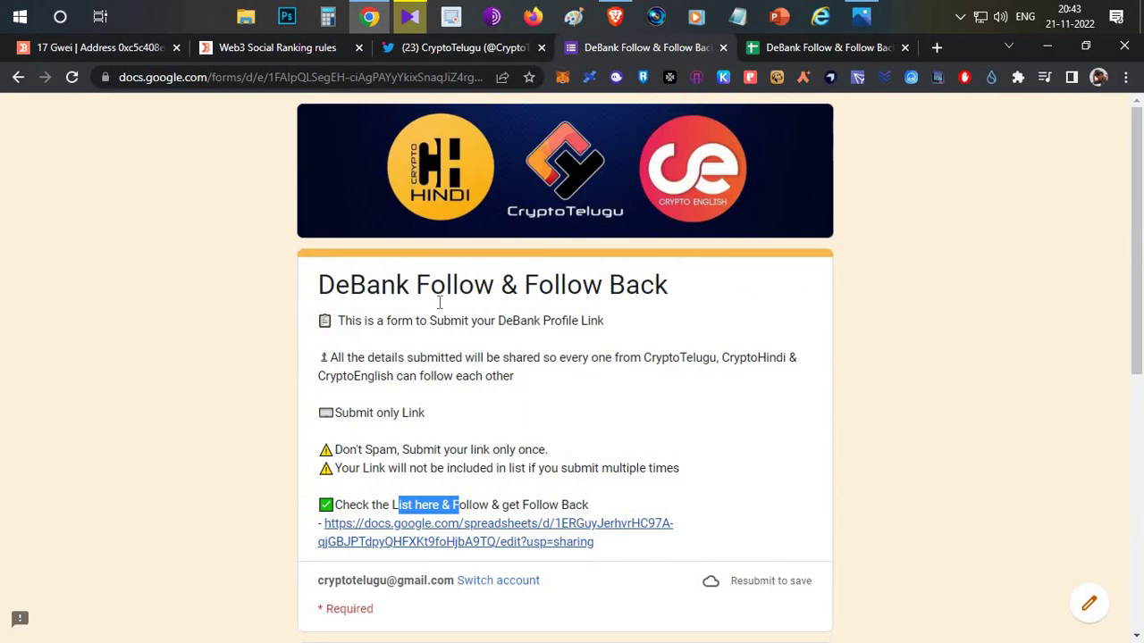
{"action": "scroll", "coordinate": [468, 187], "scroll_direction": "down", "scroll_amount": 5}
{"action": "scroll", "coordinate": [470, 301], "scroll_direction": "up", "scroll_amount": 2}
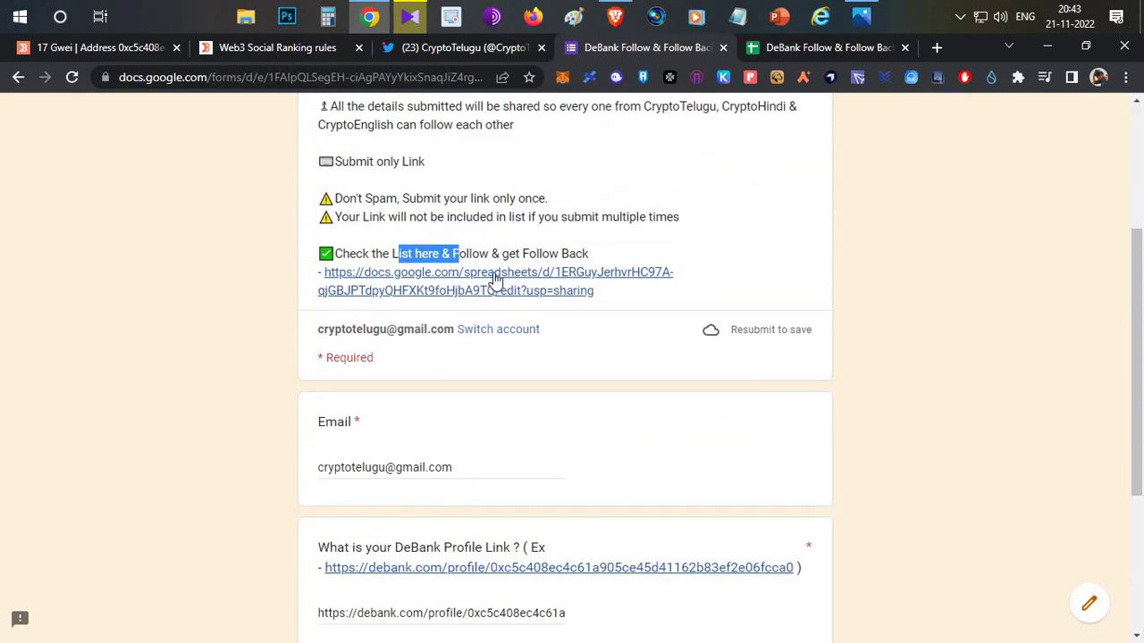
{"action": "key", "text": "ctrl+Tab"}
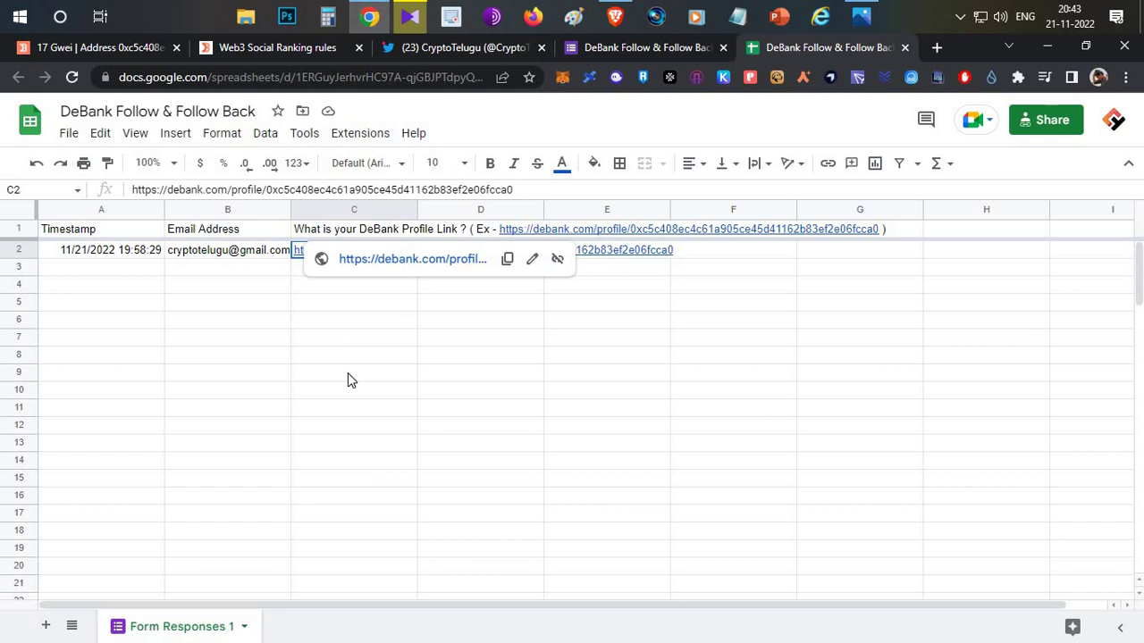
Go back to the form to check its email and DeBank profile link fields, and return to the responses sheet.
{"action": "left_click", "coordinate": [631, 50]}
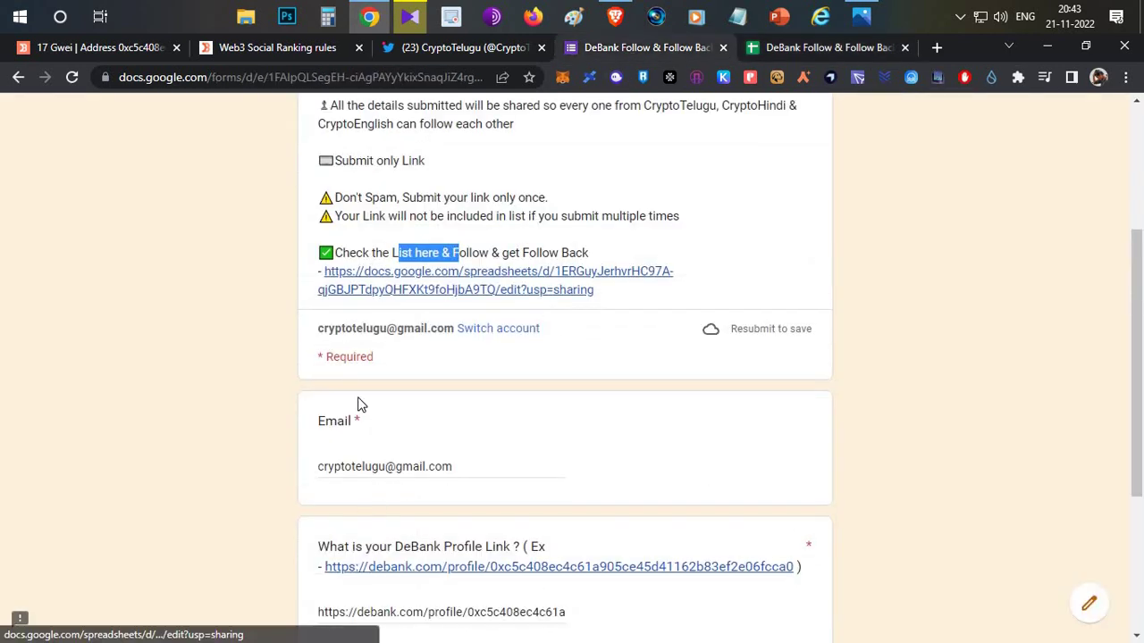
{"action": "scroll", "coordinate": [362, 385], "scroll_direction": "down", "scroll_amount": 3}
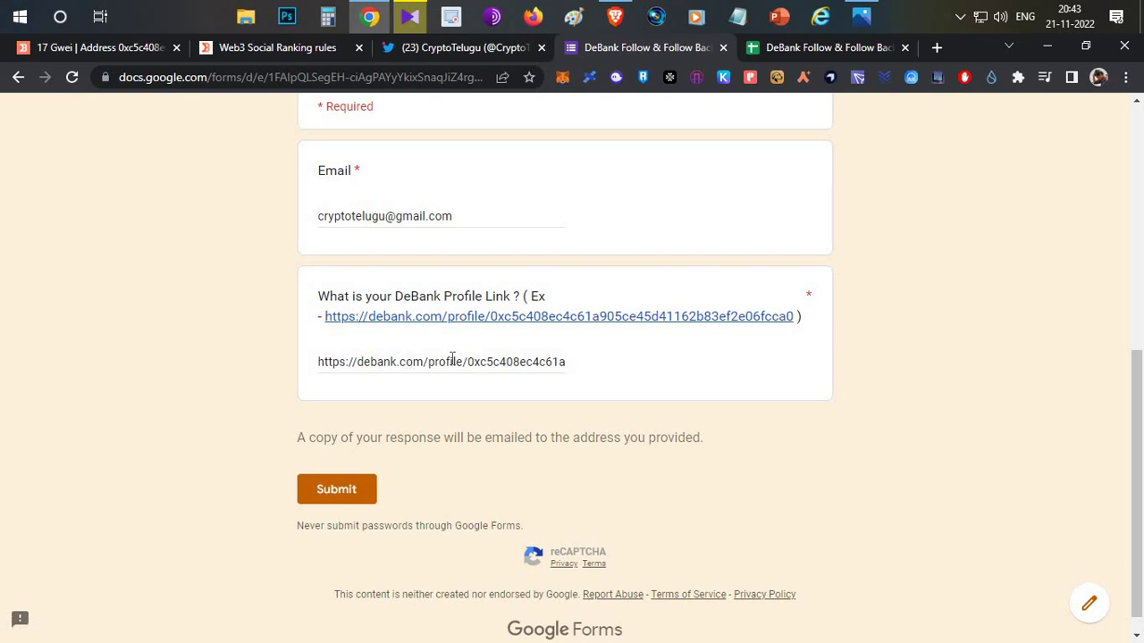
{"action": "left_click", "coordinate": [790, 55]}
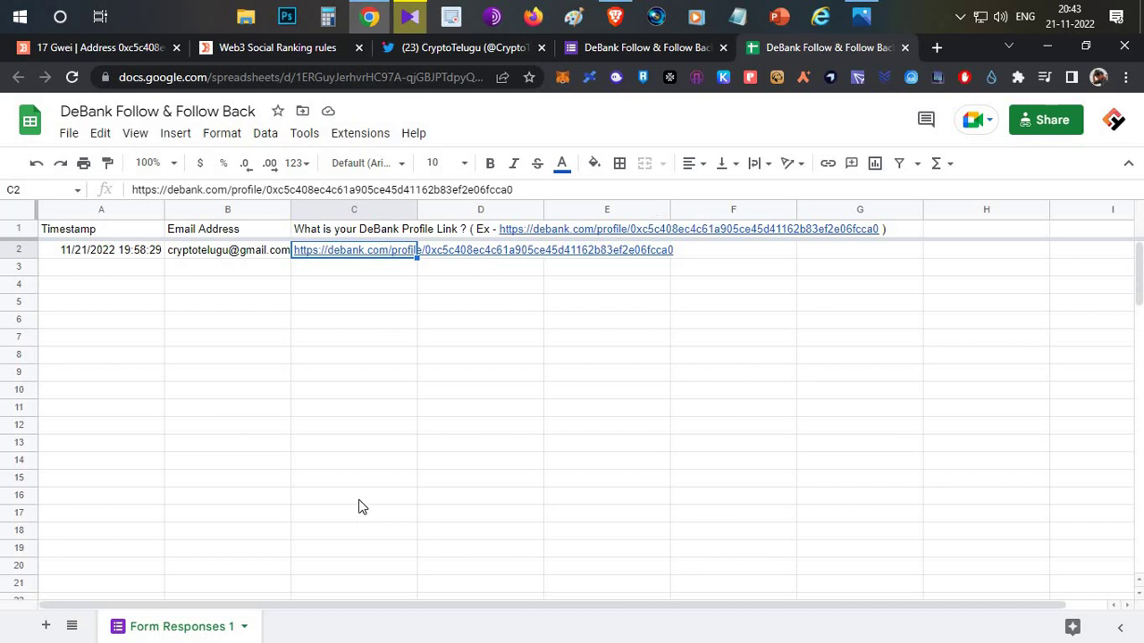
Return to the DeBank account profile, and switch to the Brave browser showing the CryptoTelugu YouTube channel.
{"action": "left_click", "coordinate": [607, 52]}
{"action": "left_click", "coordinate": [443, 50]}
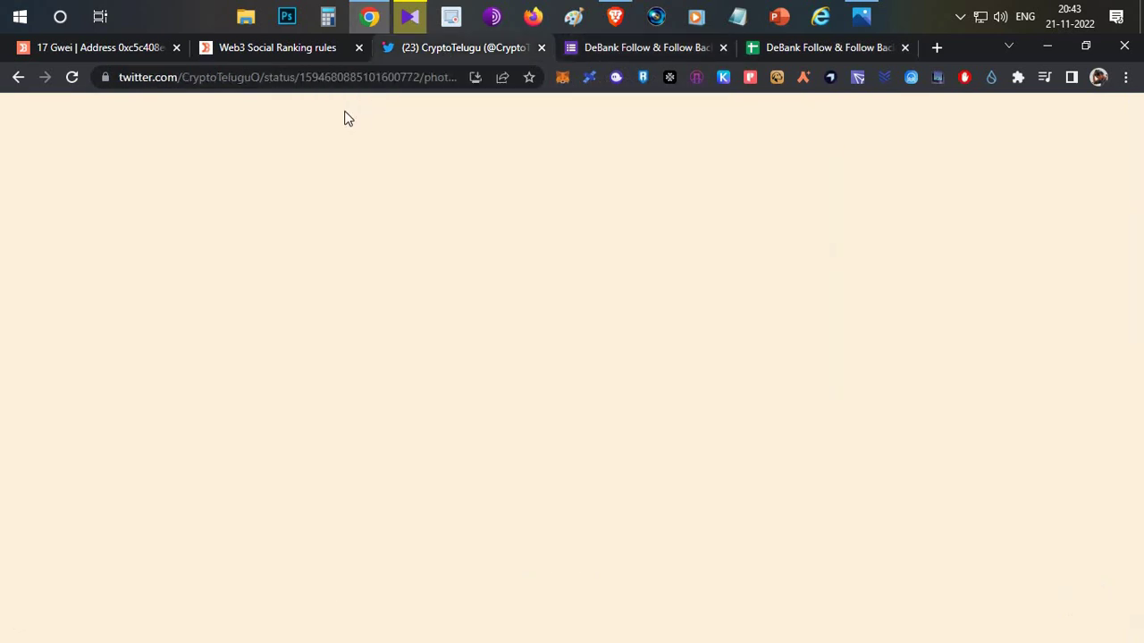
{"action": "left_click", "coordinate": [262, 56]}
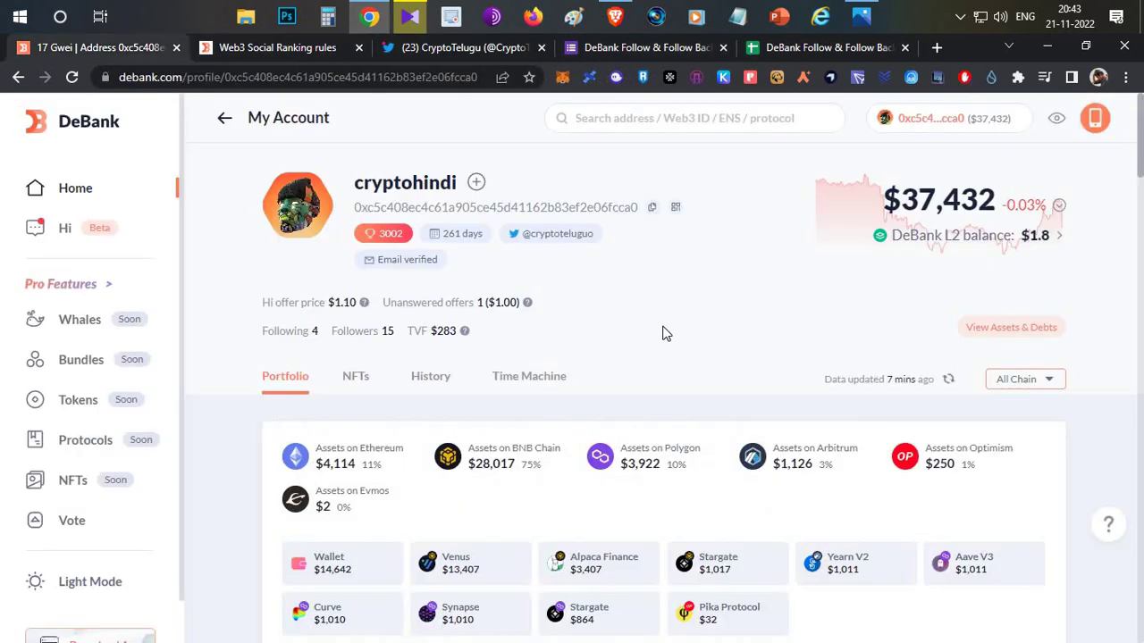
{"action": "left_click", "coordinate": [614, 12]}
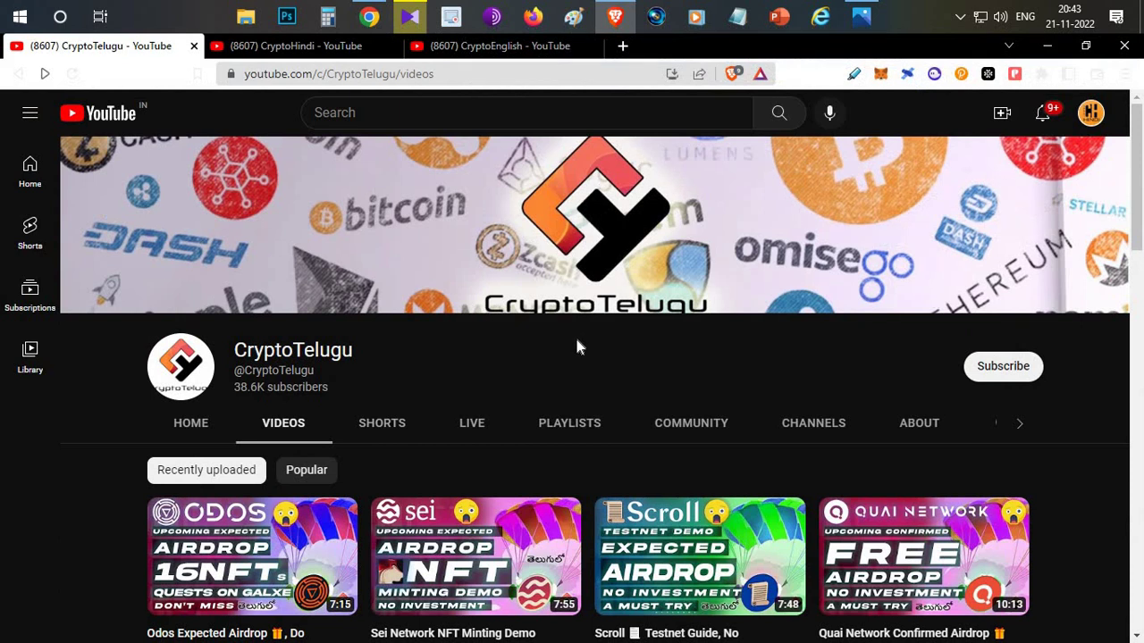